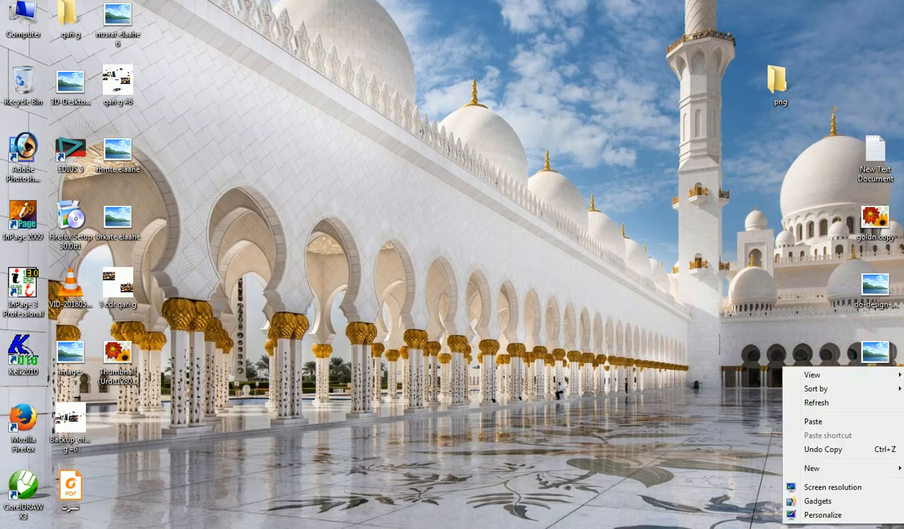
- Refresh the desktop, preview the beautiful_makkah_wallpaper image, zoom in on its Kaaba and calligraphy, and close the viewer
{"action": "left_click", "coordinate": [816, 403]}
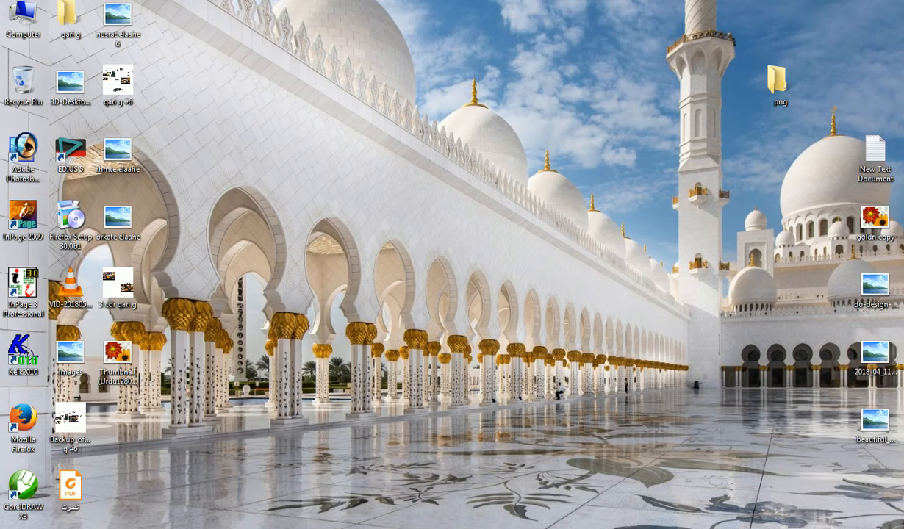
{"action": "right_click", "coordinate": [873, 423]}
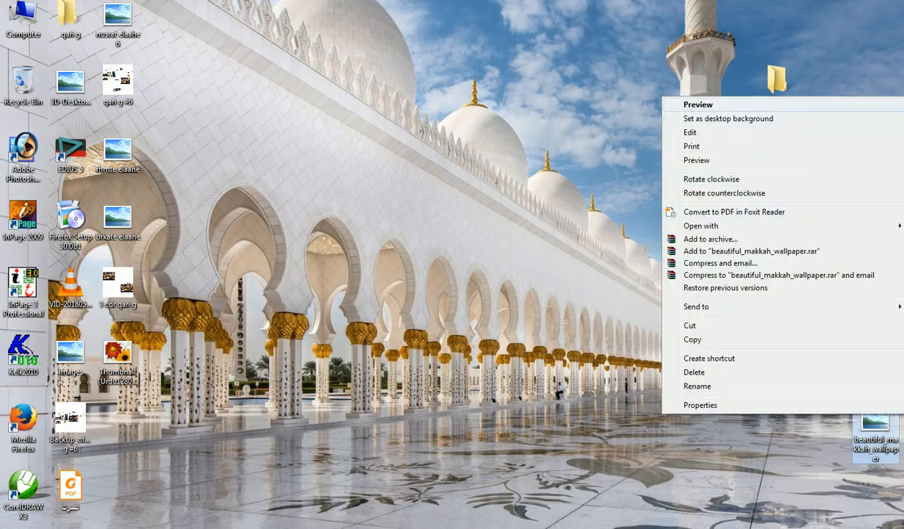
{"action": "left_click", "coordinate": [625, 139]}
{"action": "left_click", "coordinate": [874, 422]}
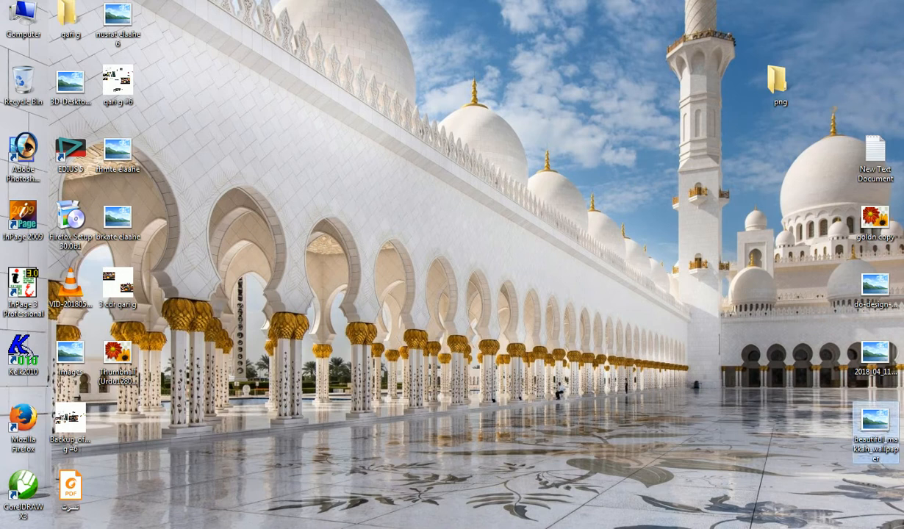
{"action": "right_click", "coordinate": [874, 420]}
{"action": "left_click", "coordinate": [698, 109]}
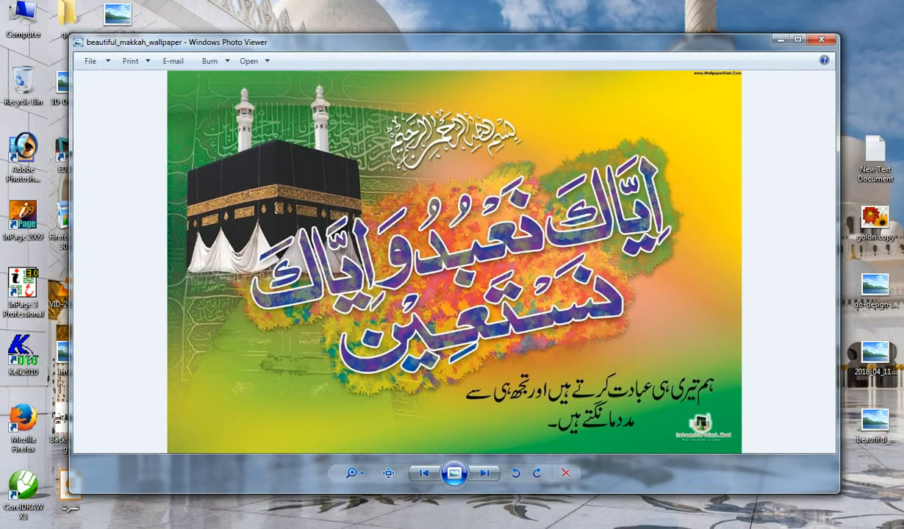
{"action": "scroll", "coordinate": [581, 268], "scroll_direction": "up", "scroll_amount": 5}
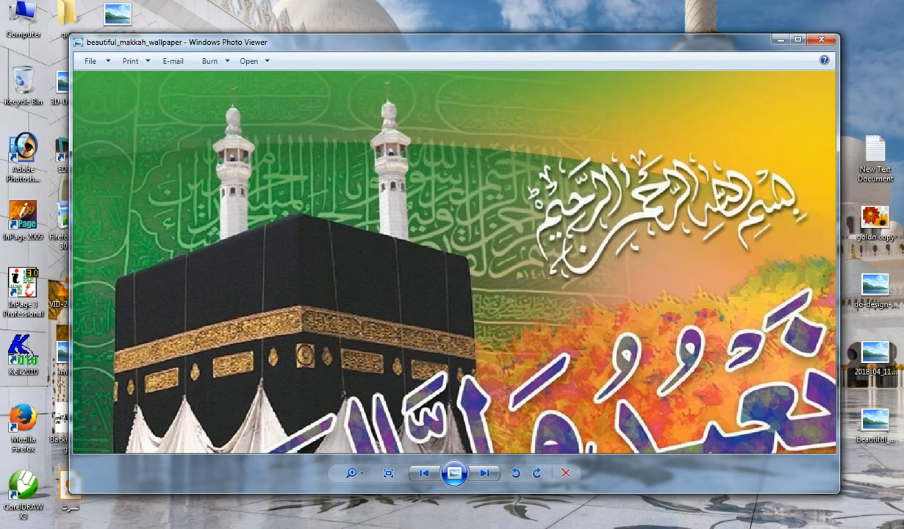
{"action": "left_click", "coordinate": [822, 40]}
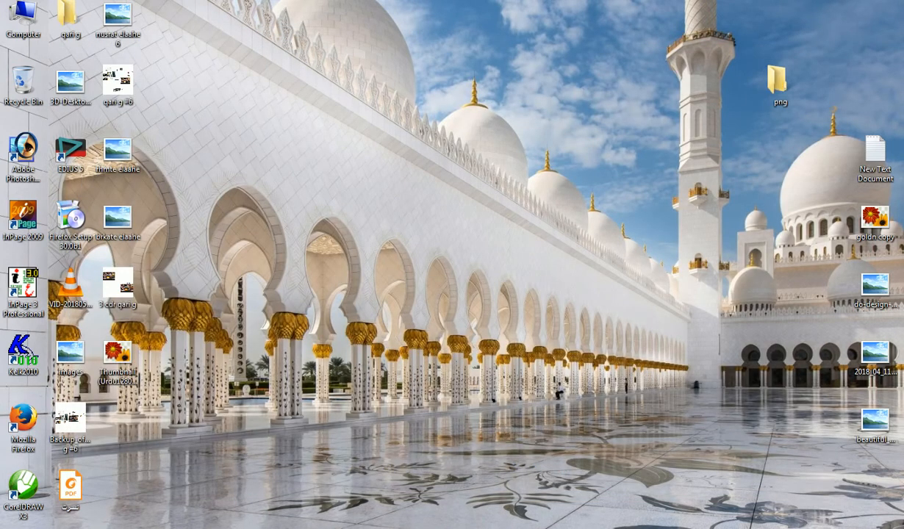
{"action": "key", "text": "alt+Tab"}
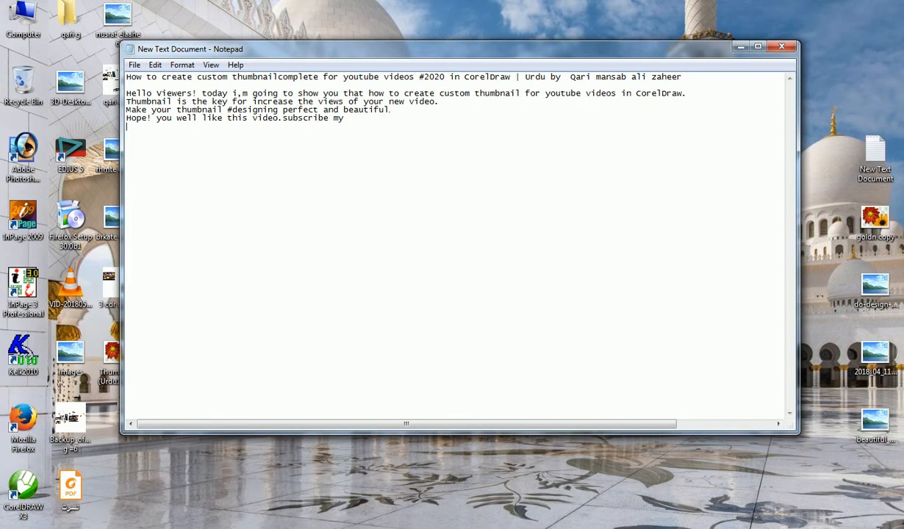
{"action": "left_click", "coordinate": [740, 47]}
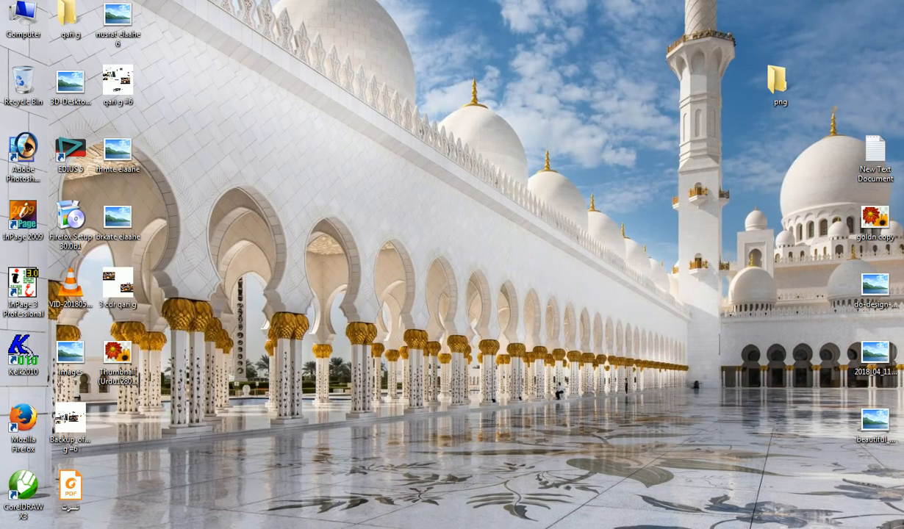
- Launch InPage 2009 from the desktop and dismiss its startup message
{"action": "double_click", "coordinate": [23, 217]}
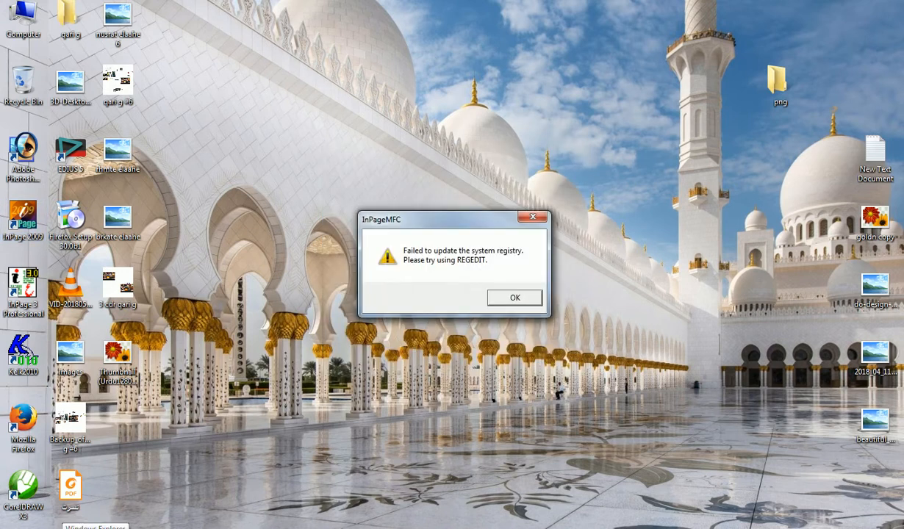
{"action": "key", "text": "Return"}
{"action": "key", "text": "alt+f"}
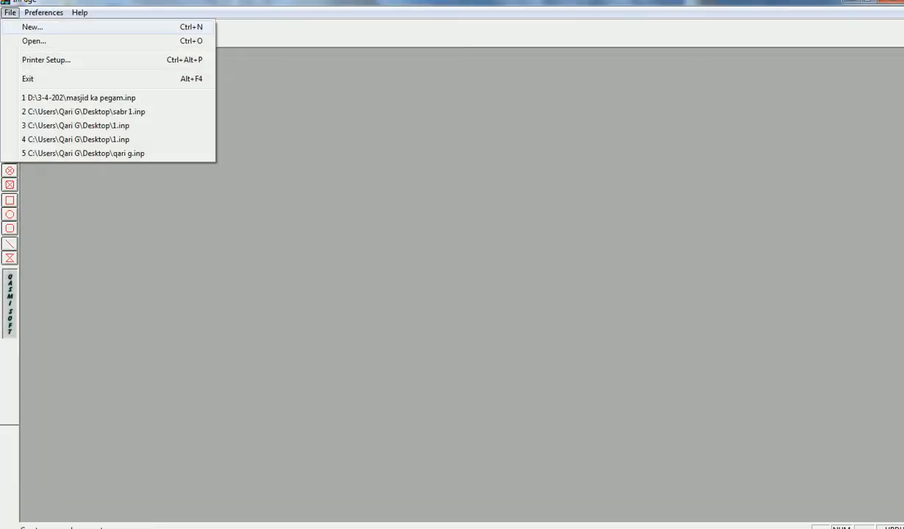
{"action": "key", "text": "Return"}
{"action": "key", "text": "Return"}
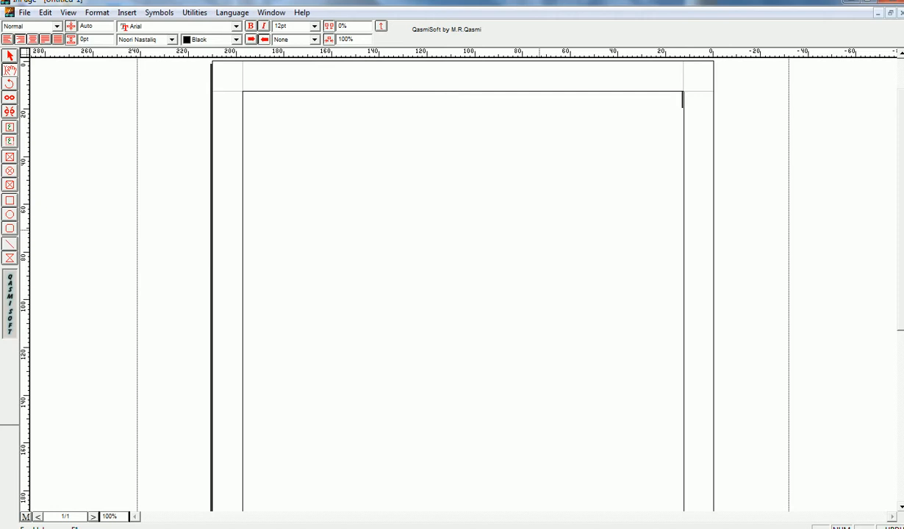
{"action": "left_click", "coordinate": [901, 12]}
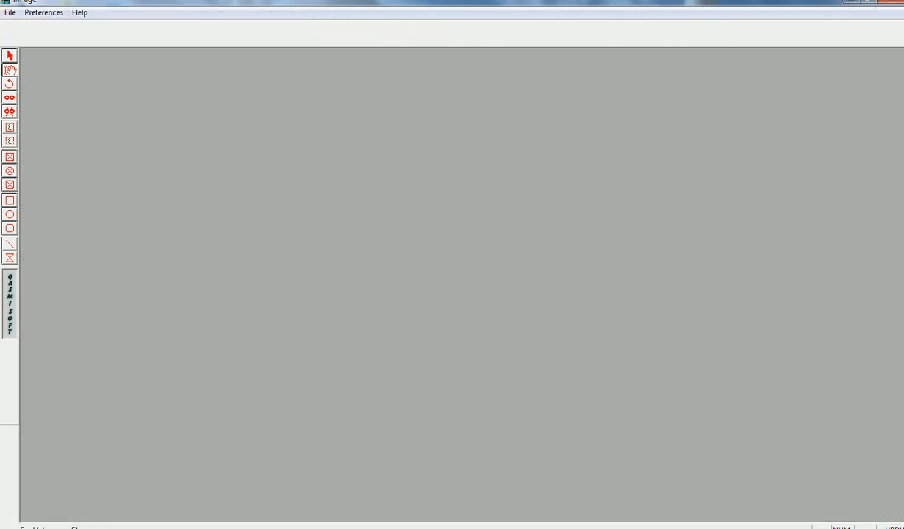
- Create a new one-page A4 document in landscape orientation, keeping the other default settings
{"action": "left_click", "coordinate": [10, 13]}
{"action": "left_click", "coordinate": [33, 26]}
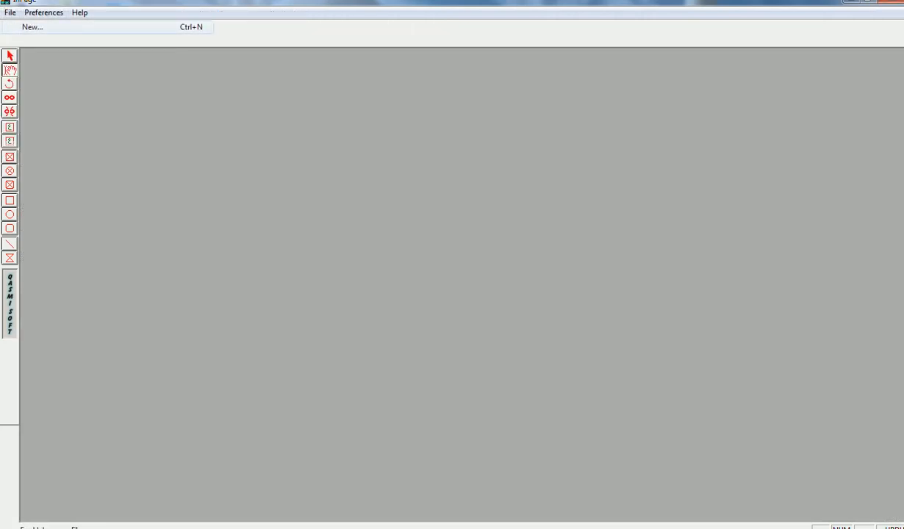
{"action": "left_click", "coordinate": [347, 298]}
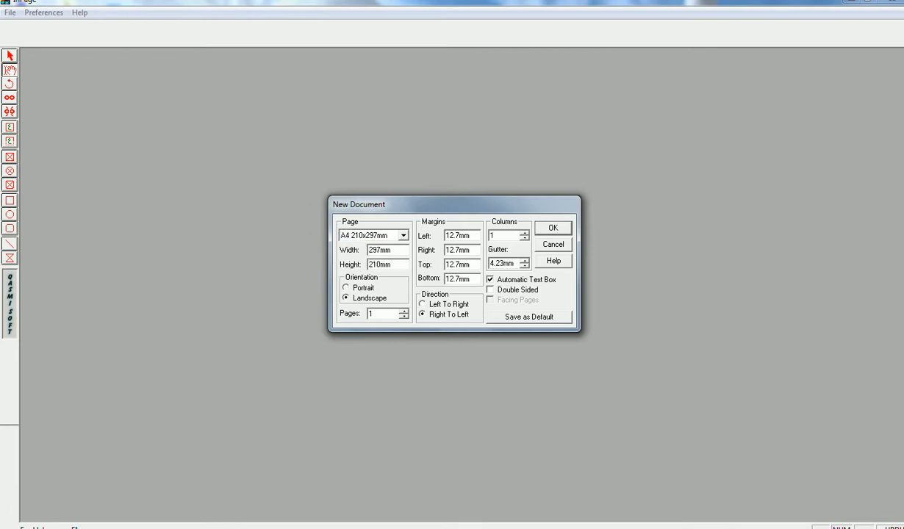
{"action": "key", "text": "Return"}
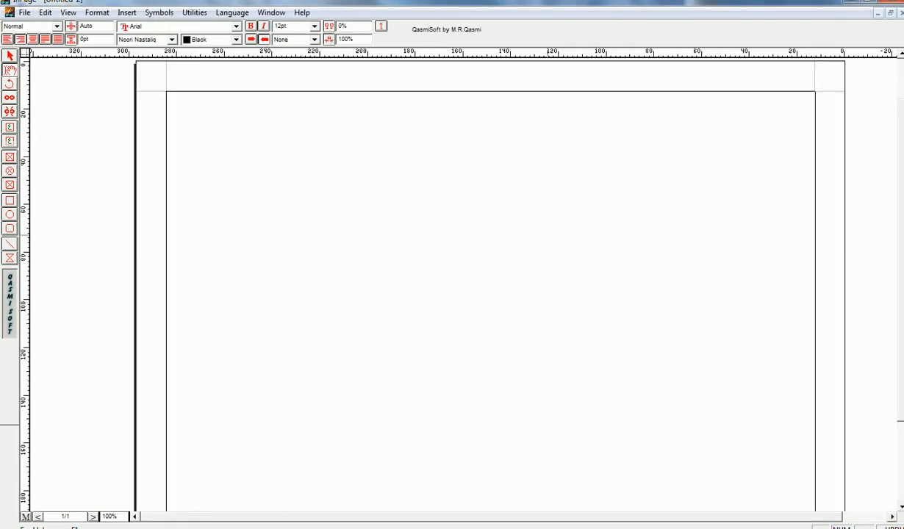
- Enter the greeting "اسلام علیکم" on the page and set its font size to 36pt
{"action": "type", "text": "اسلام علیکم"}
{"action": "key", "text": "ctrl+a"}
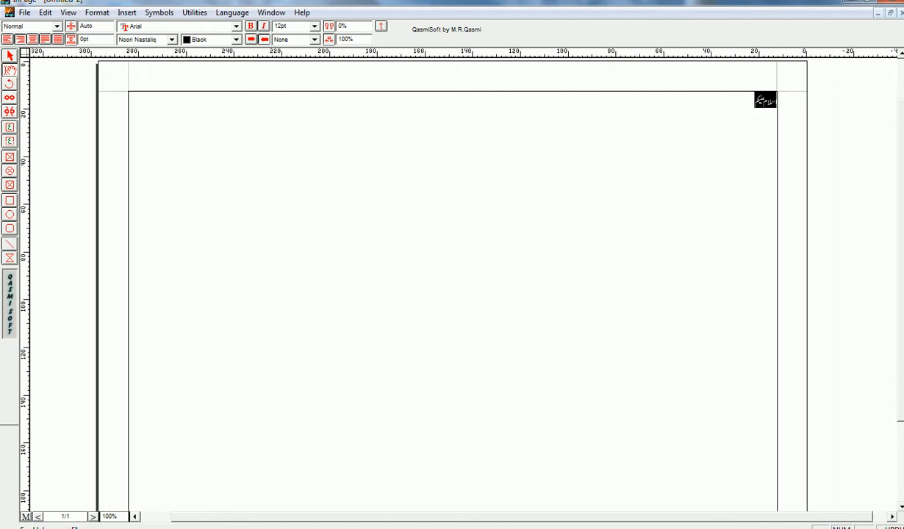
{"action": "left_click", "coordinate": [314, 25]}
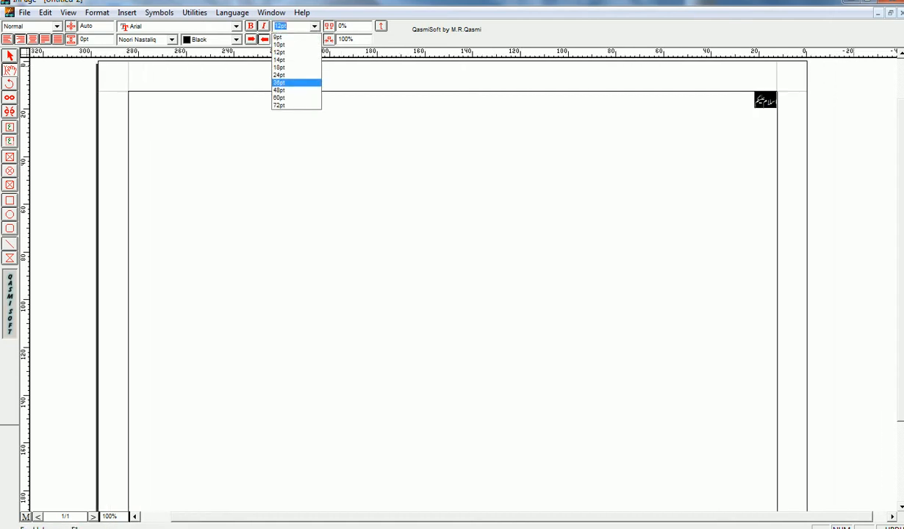
{"action": "left_click", "coordinate": [283, 78]}
{"action": "left_click", "coordinate": [661, 143]}
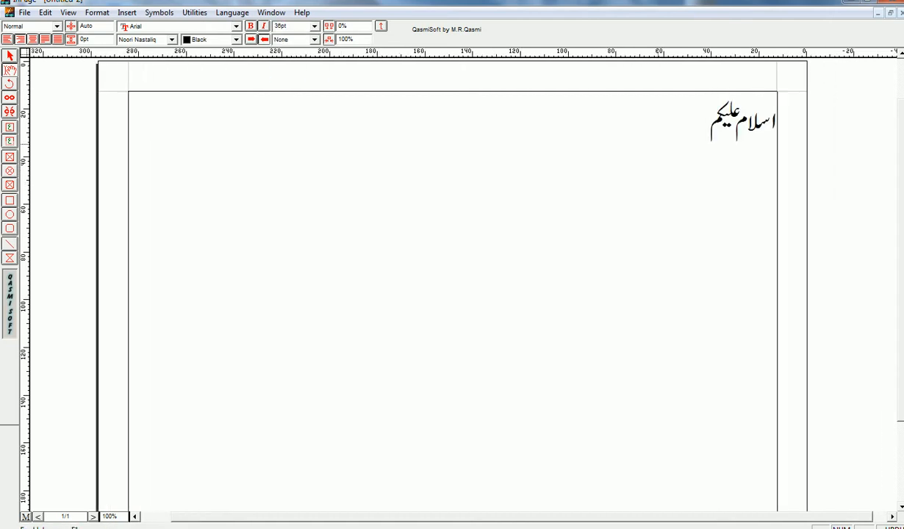
- Continue the greeting line with ":سامعین معزز علماء کرام"
{"action": "type", "text": ":سامعی"}
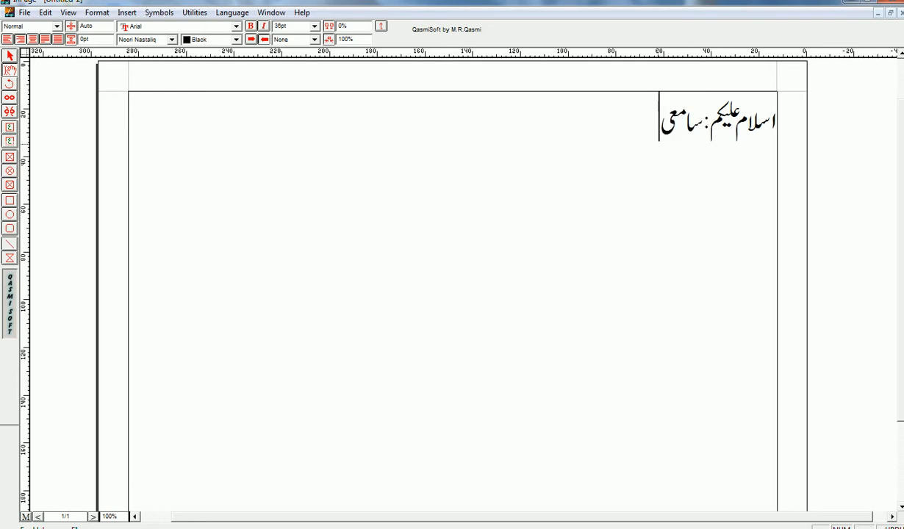
{"action": "type", "text": "ن م"}
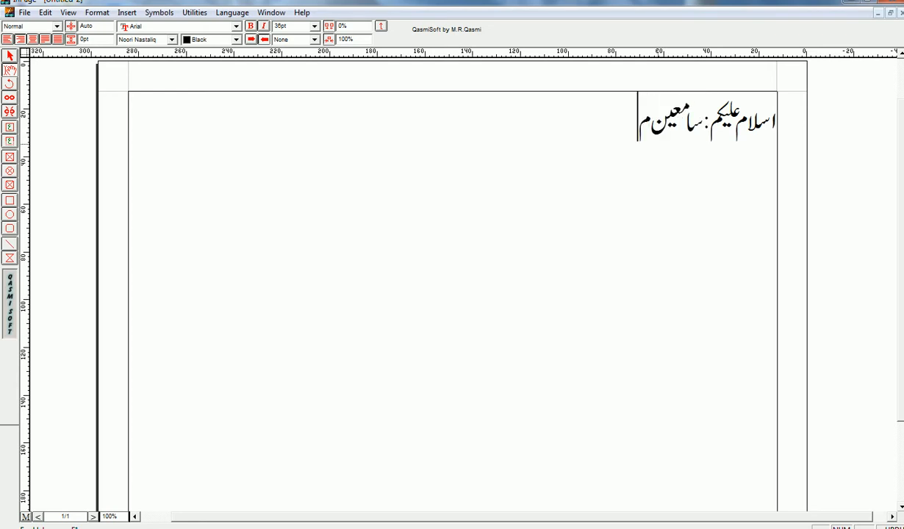
{"action": "type", "text": "عزز"}
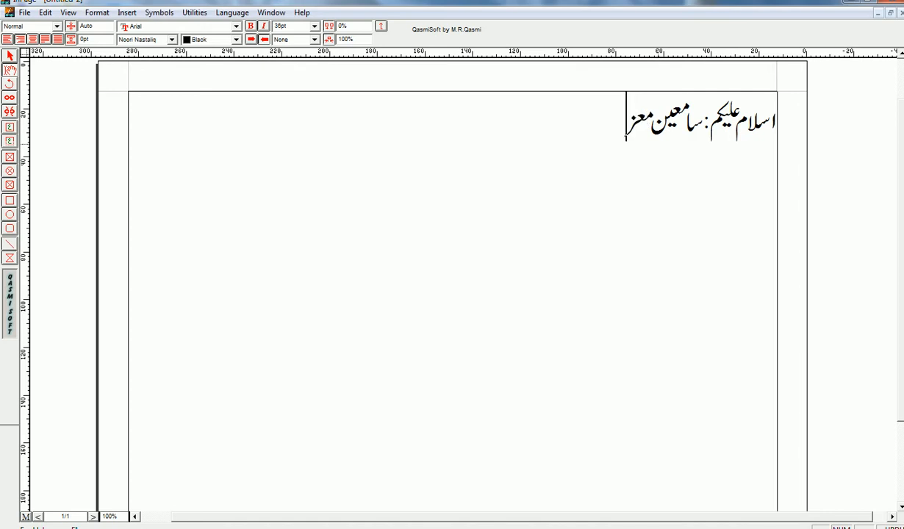
{"action": "type", "text": " علما"}
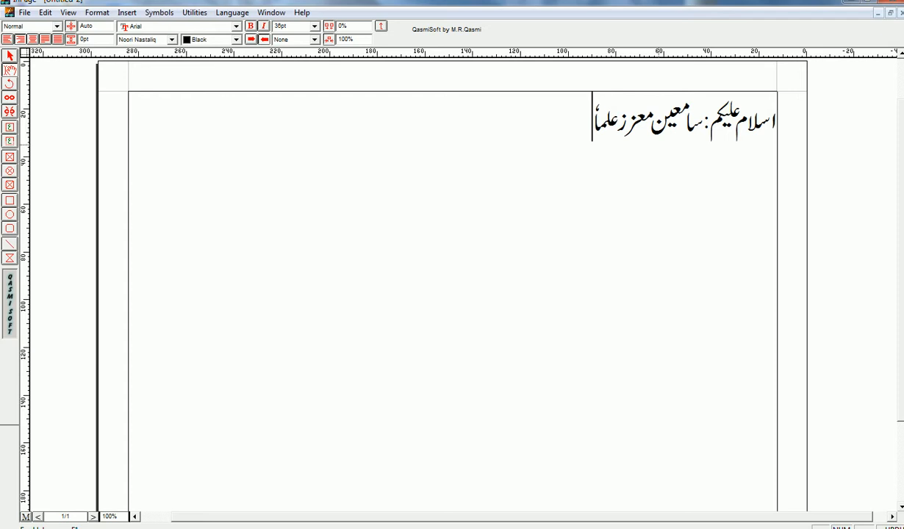
{"action": "type", "text": "ء"}
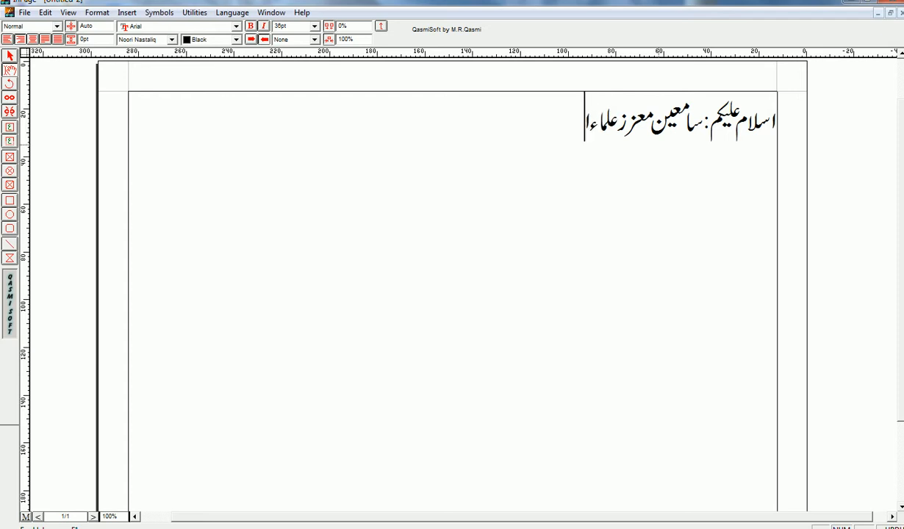
{"action": "type", "text": "ک"}
{"action": "type", "text": "تم"}
{"action": "key", "text": "BackSpace"}
{"action": "key", "text": "BackSpace"}
{"action": "type", "text": "رس"}
{"action": "key", "text": "BackSpace"}
{"action": "type", "text": "ام"}
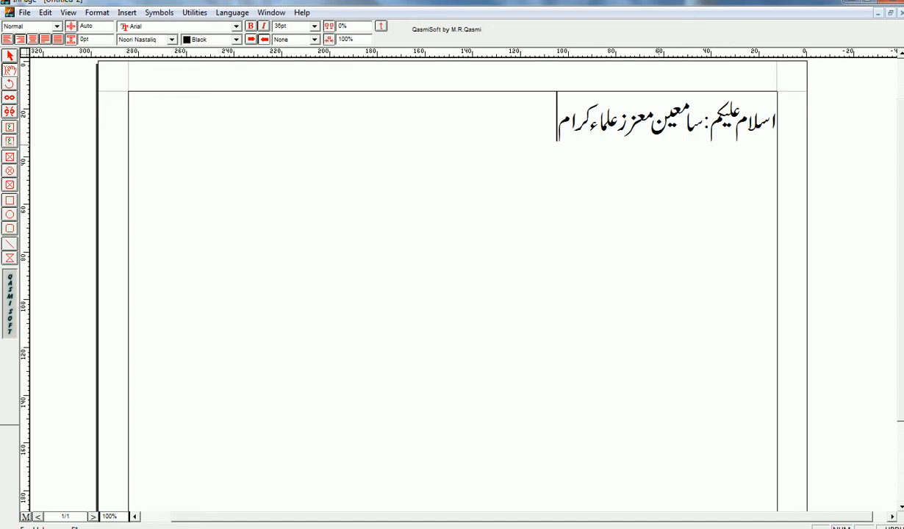
- Add the words "آج آپ کے سامنے" to the end of the line, with wide gaps around "آج"
{"action": "type", "text": "  آج"}
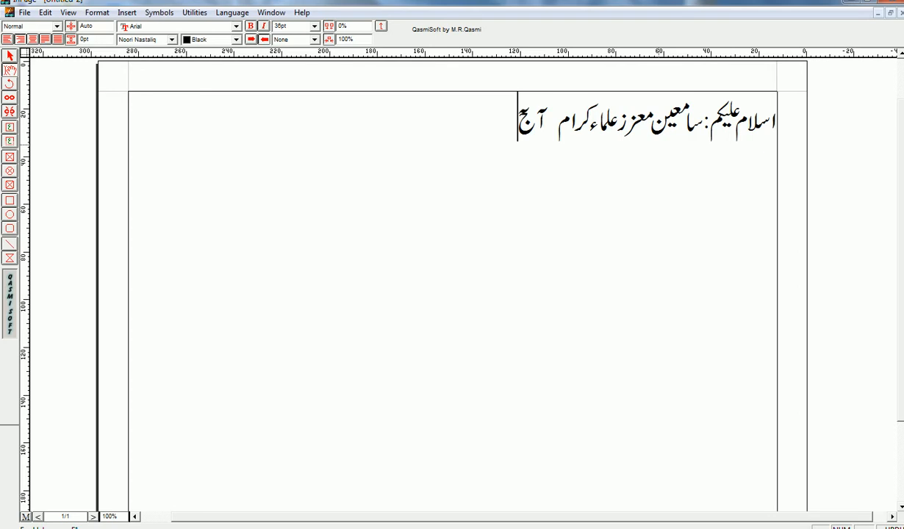
{"action": "type", "text": " آپ کے"}
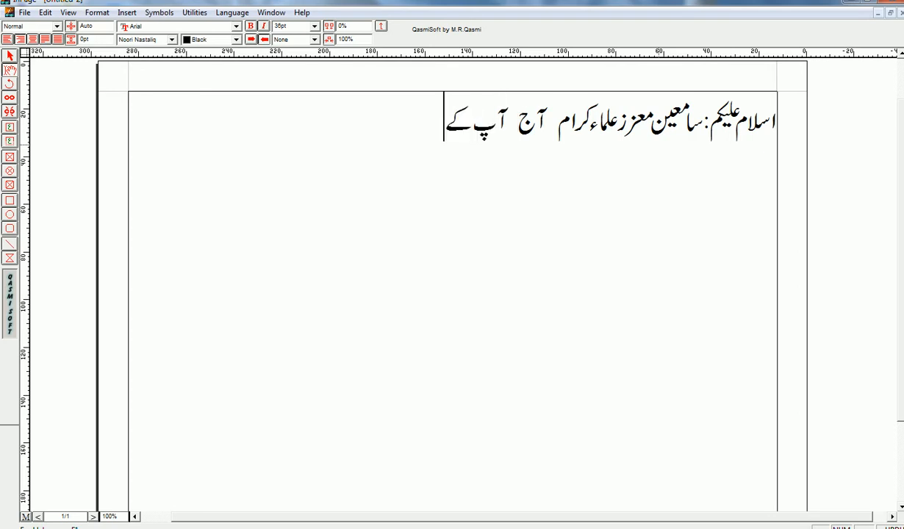
{"action": "type", "text": "سما"}
{"action": "key", "text": "BackSpace"}
{"action": "key", "text": "BackSpace"}
{"action": "type", "text": "امنے"}
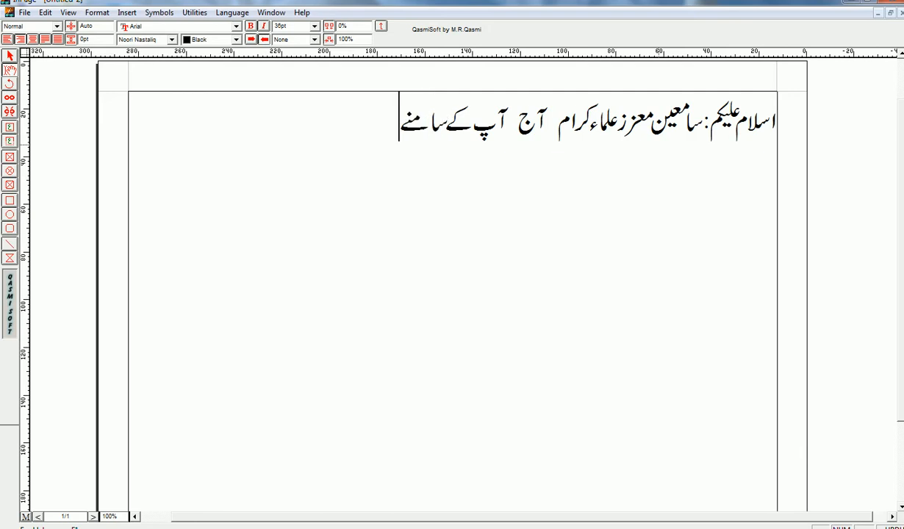
- Extend the sentence with "نئی چیز متعارف کروانے والا ہو"
{"action": "type", "text": "نئی چیز"}
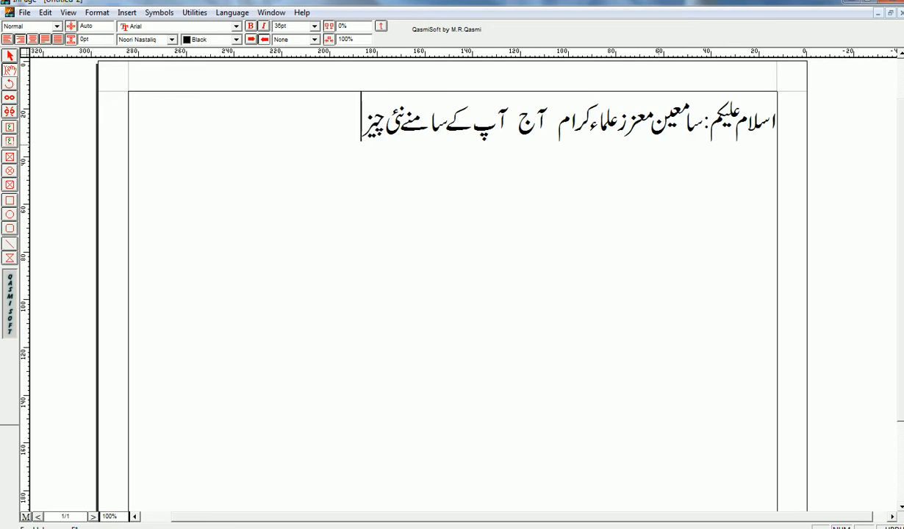
{"action": "type", "text": "متع"}
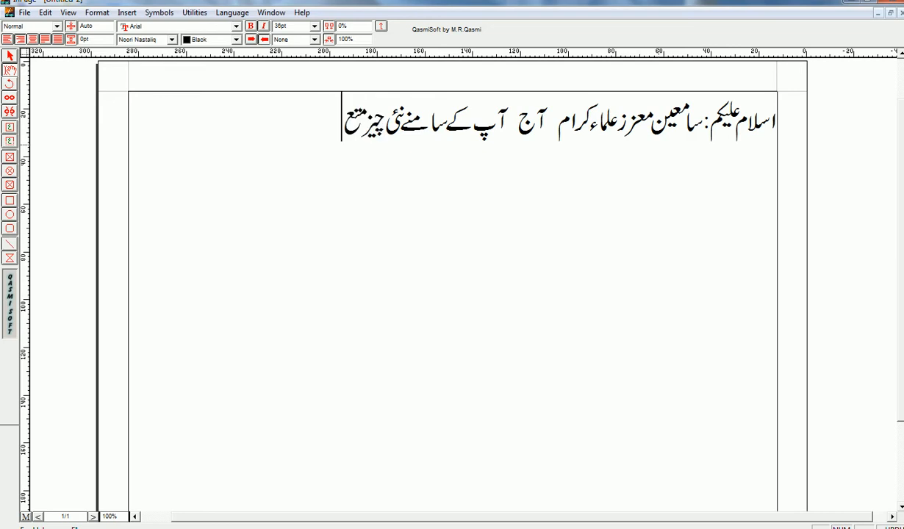
{"action": "type", "text": "ار"}
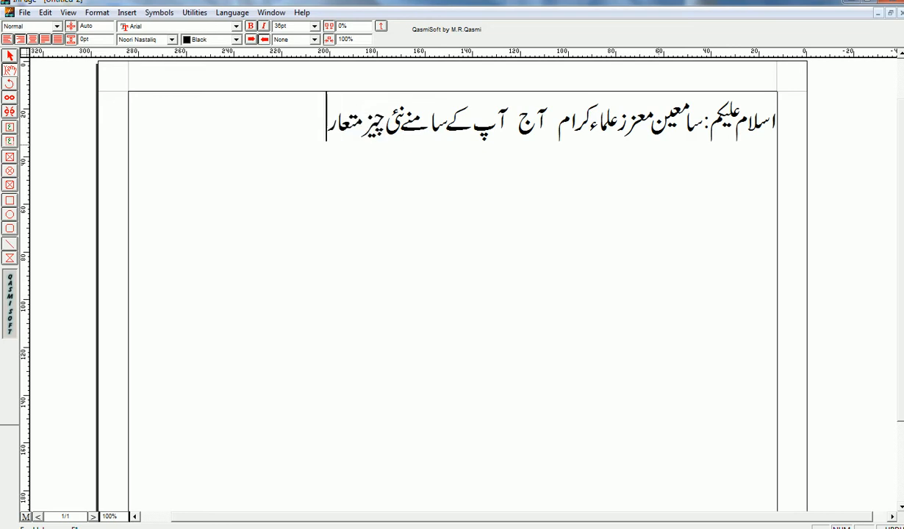
{"action": "type", "text": "ف کروا"}
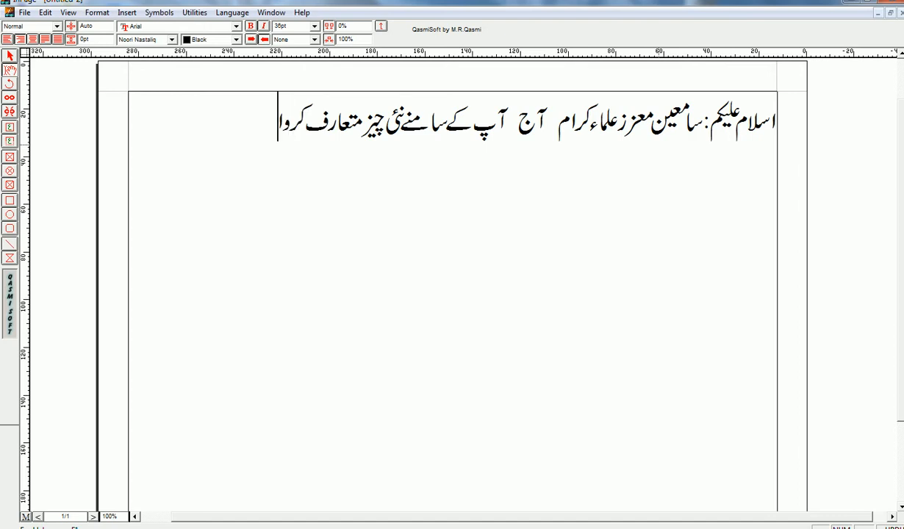
{"action": "type", "text": "نے وا"}
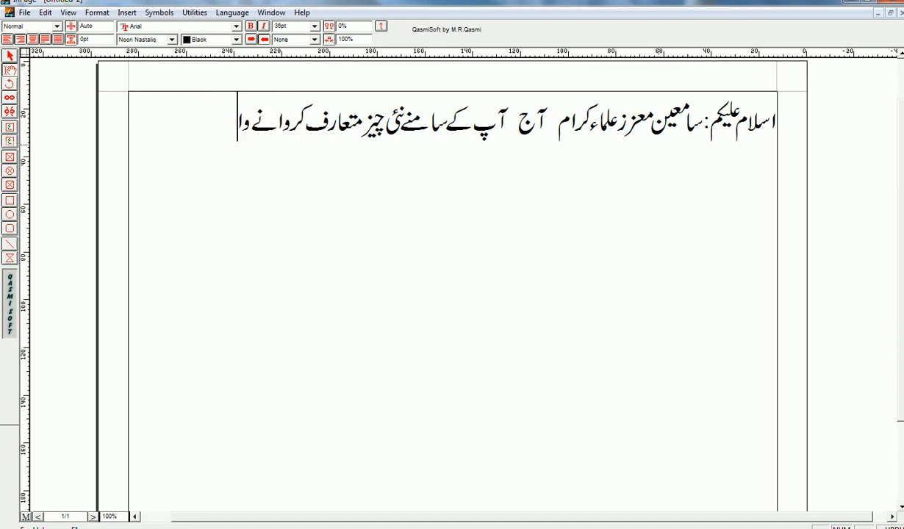
{"action": "type", "text": "لاہو"}
- Continue the text with "بس اس کو مکمل دیکھیں"
{"action": "type", "text": "بس"}
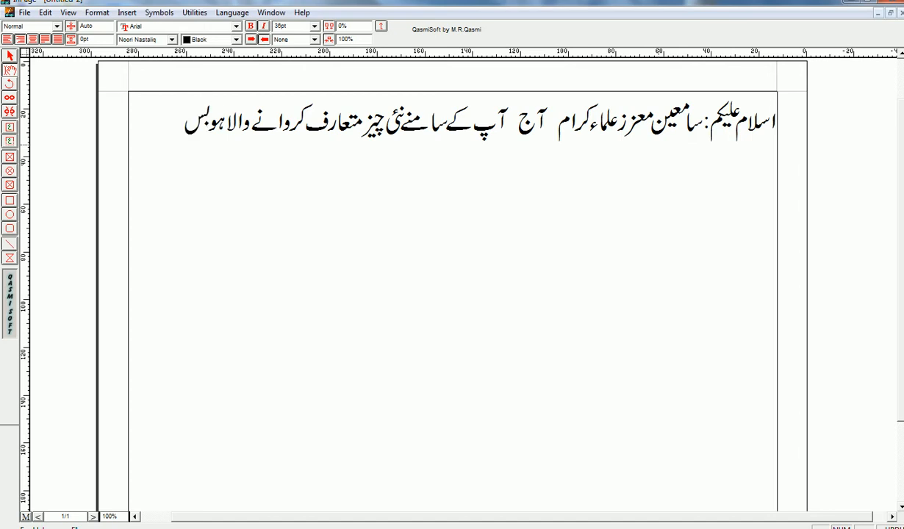
{"action": "type", "text": " اس کو م"}
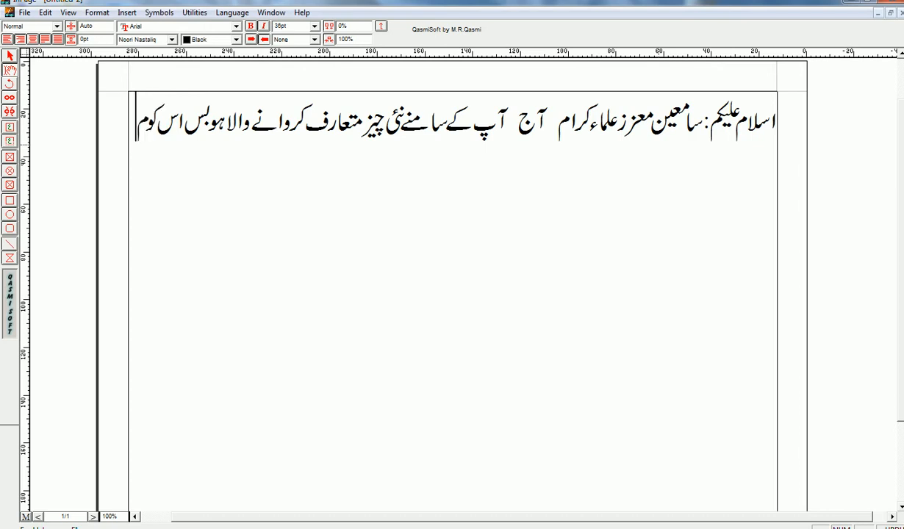
{"action": "type", "text": "کمل دیکھی"}
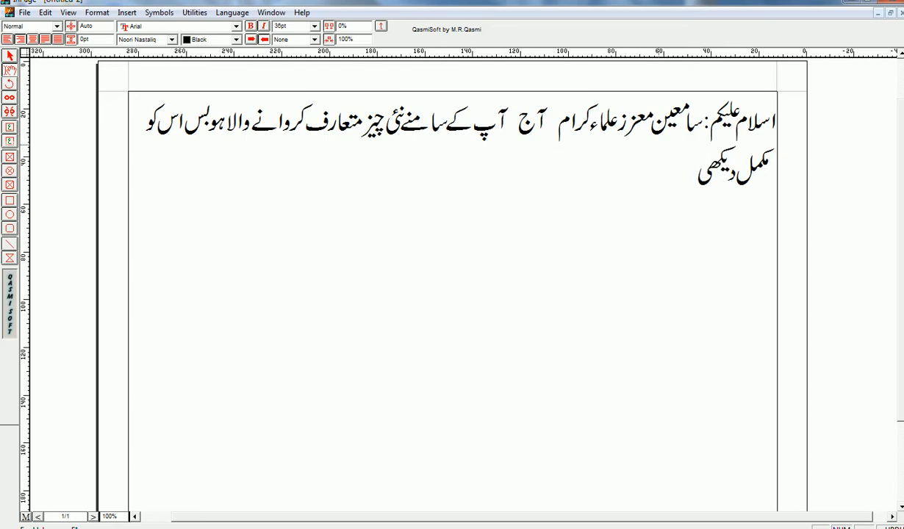
{"action": "type", "text": "ن"}
{"action": "key", "text": "BackSpace"}
{"action": "type", "text": "ں"}
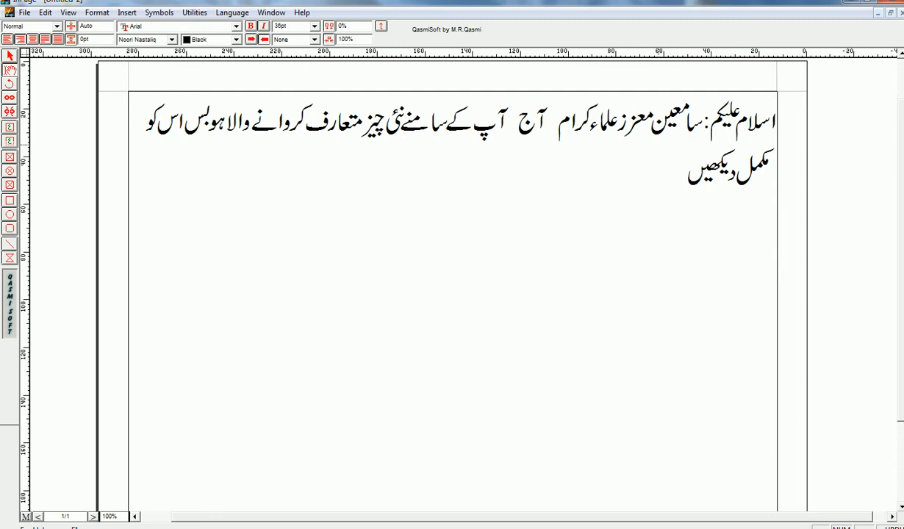
- Add "؛کورل ڈرا میں تھمب نیل کیسے بناتے ہے" to the end of the second line
{"action": "type", "text": "؛کورل ڈرا"}
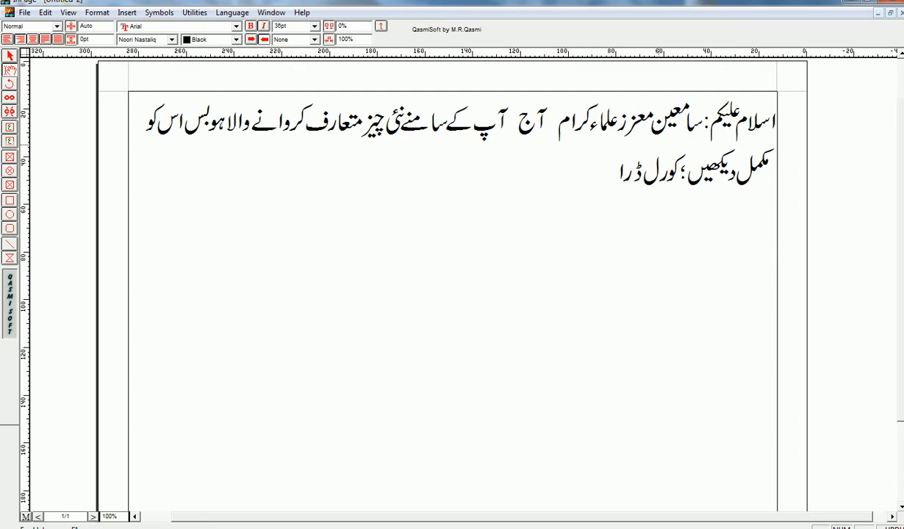
{"action": "type", "text": "میں تھمبنیل"}
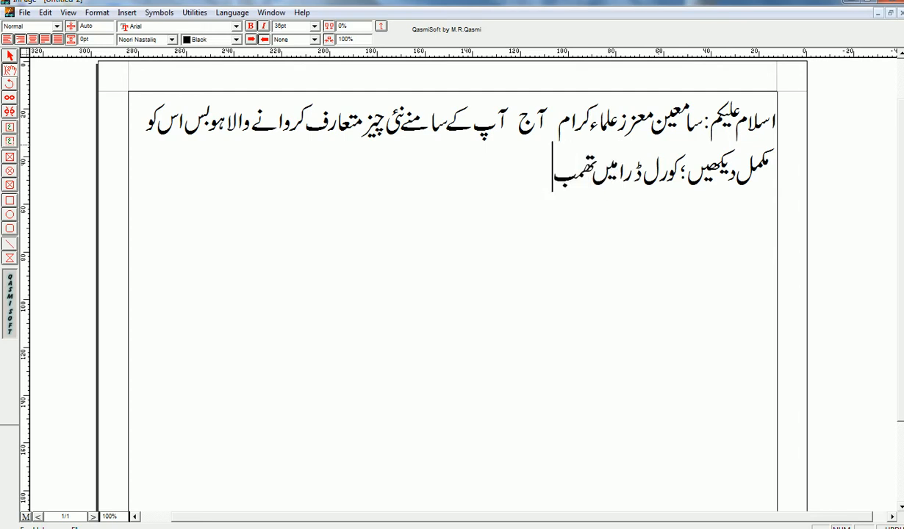
{"action": "key", "text": "BackSpace"}
{"action": "key", "text": "BackSpace"}
{"action": "key", "text": "BackSpace"}
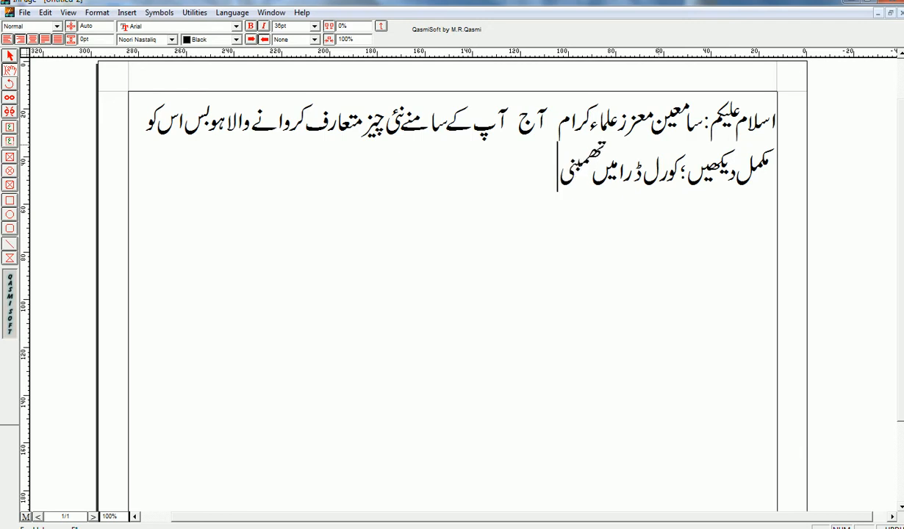
{"action": "type", "text": "نیل"}
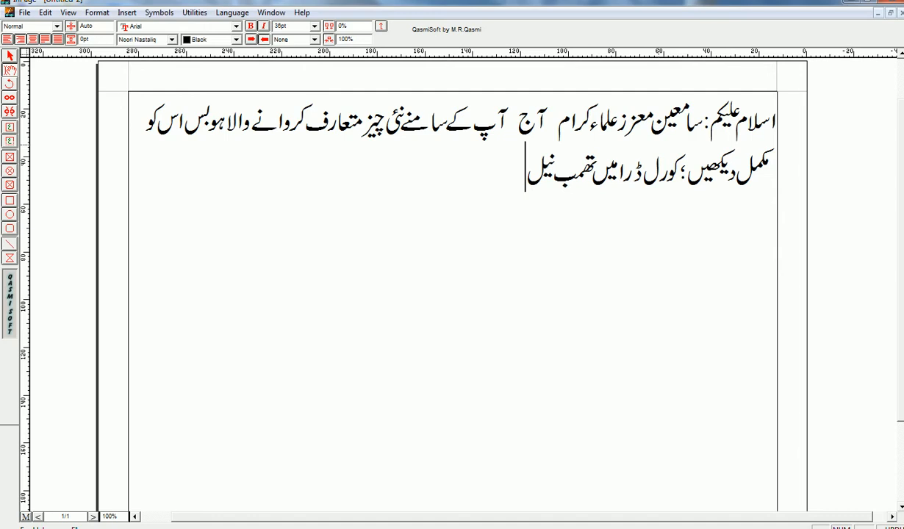
{"action": "type", "text": " کیسے"}
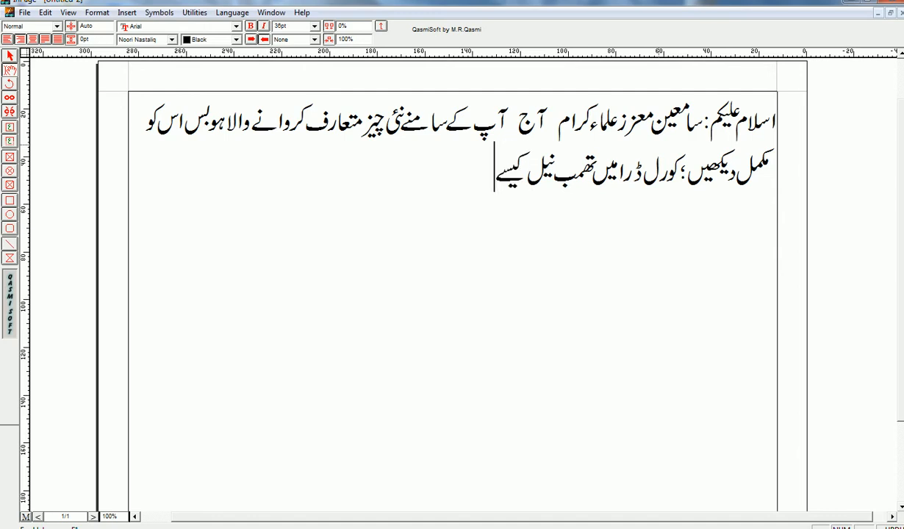
{"action": "type", "text": " بناتے ہے"}
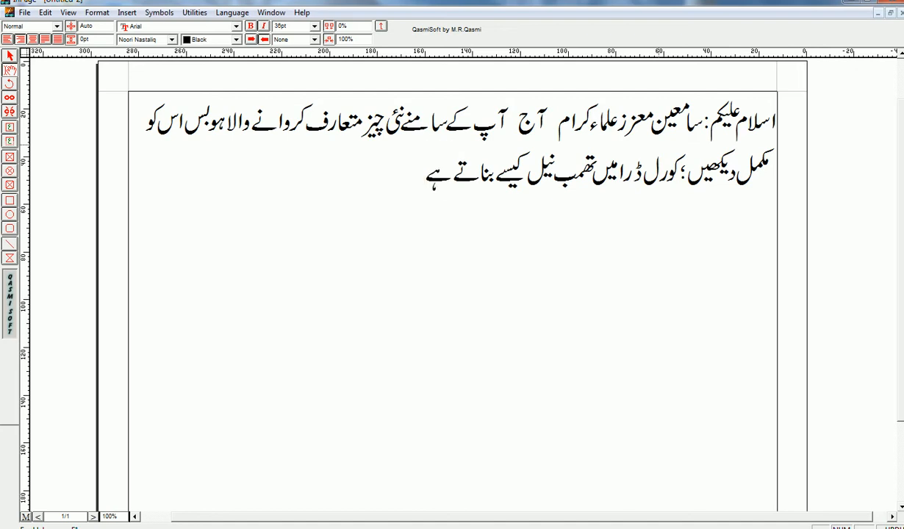
- Extend the second line with "میرے چینل کو سبسکرائب"
{"action": "type", "text": " میرےچینل"}
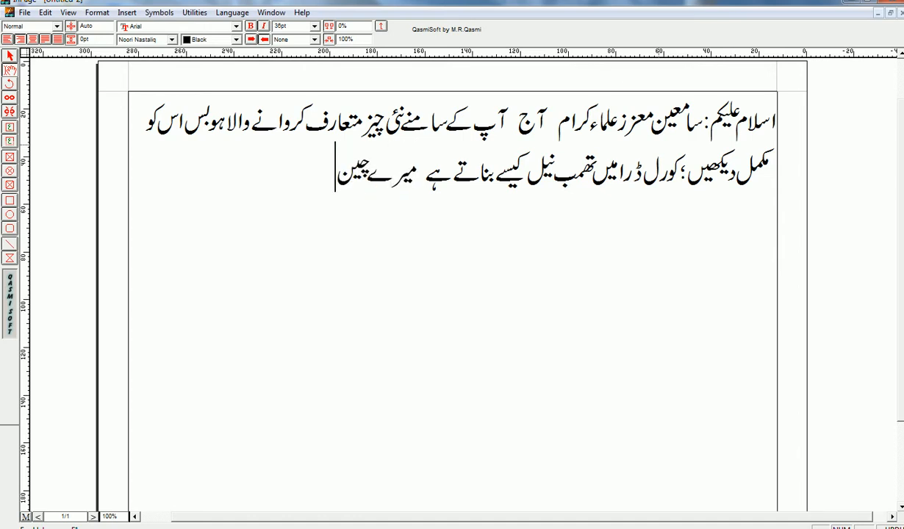
{"action": "type", "text": " کو سب"}
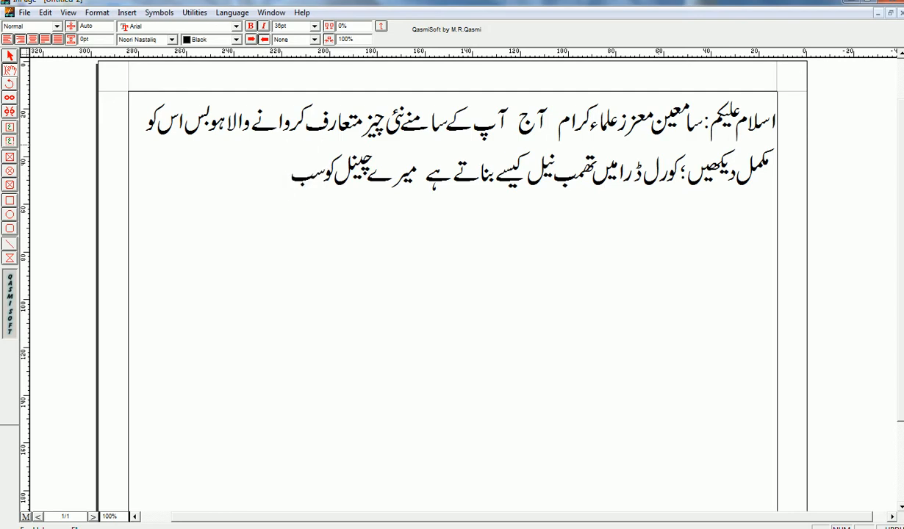
{"action": "type", "text": "سکرائب"}
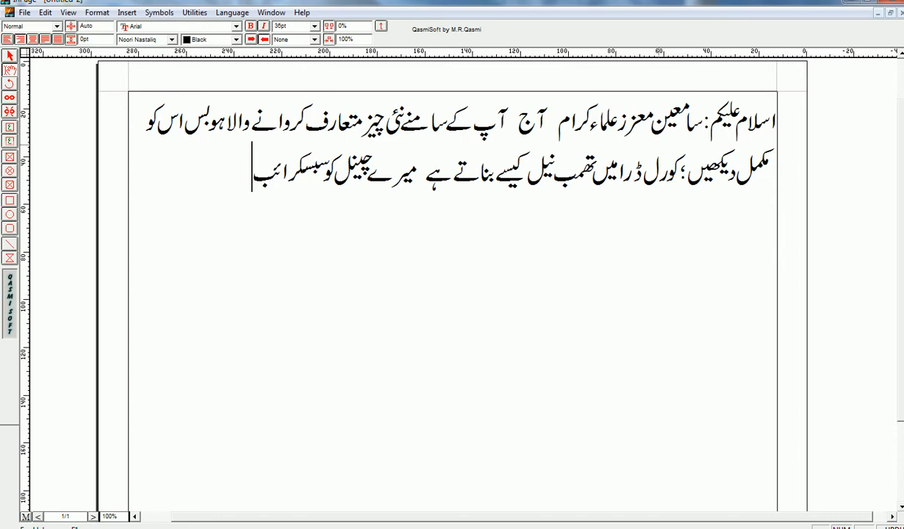
- Complete the request with "کرے، لائیک کرے" and remove the extra space before "میرے"
{"action": "type", "text": " کرے، لاء"}
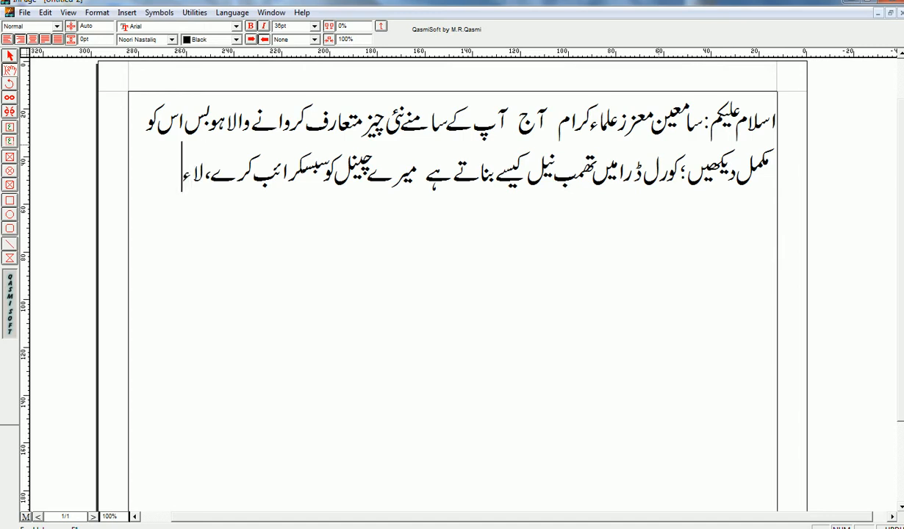
{"action": "type", "text": "ک"}
{"action": "key", "text": "BackSpace"}
{"action": "key", "text": "BackSpace"}
{"action": "type", "text": "ئیک کریں"}
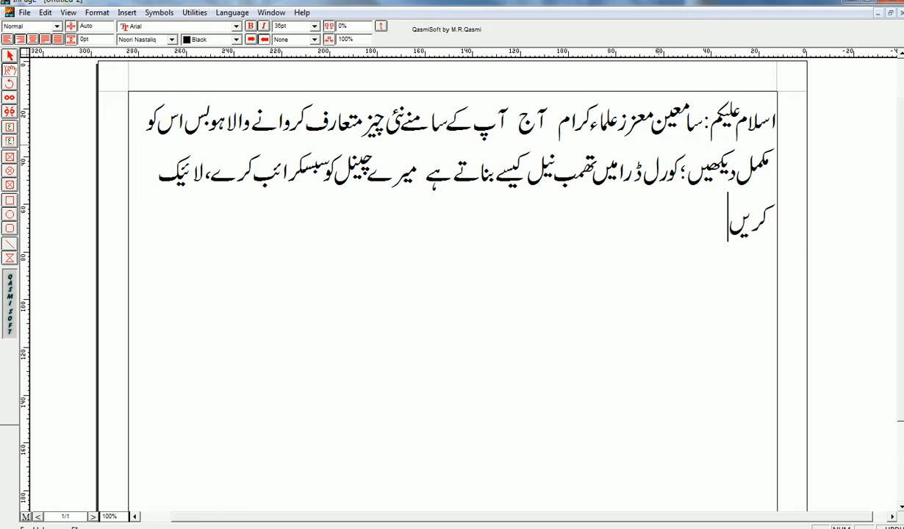
{"action": "key", "text": "BackSpace"}
{"action": "key", "text": "BackSpace"}
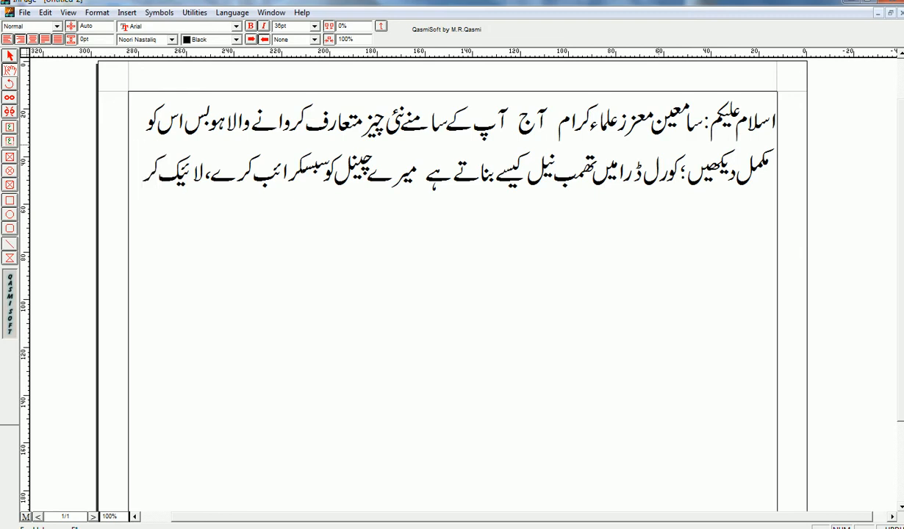
{"action": "type", "text": "ے"}
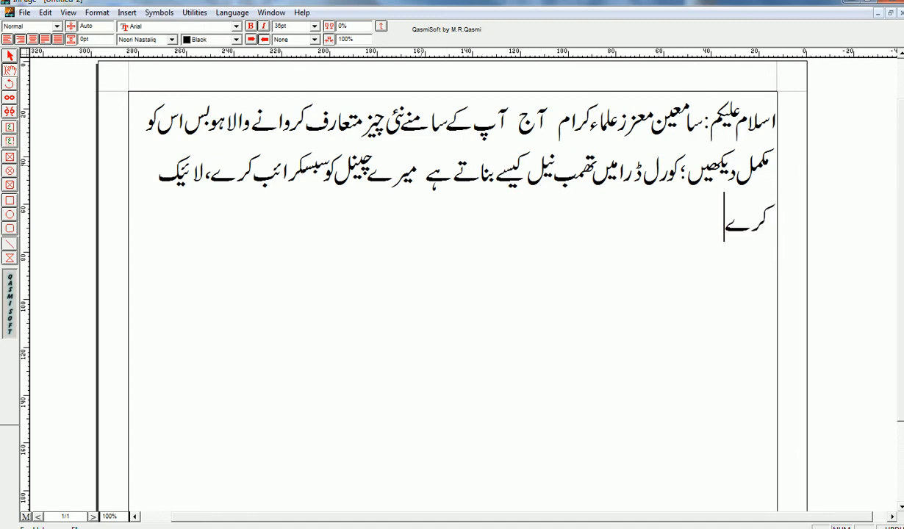
{"action": "left_click", "coordinate": [418, 169]}
{"action": "key", "text": "BackSpace"}
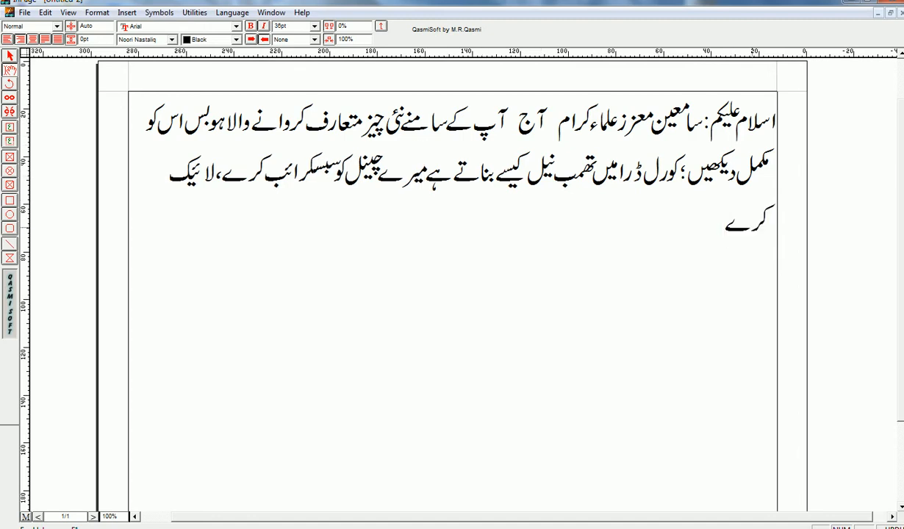
{"action": "left_click", "coordinate": [772, 221]}
{"action": "left_click", "coordinate": [722, 221]}
{"action": "double_click", "coordinate": [764, 230]}
{"action": "left_click", "coordinate": [701, 232]}
{"action": "key", "text": "Return"}
{"action": "key", "text": "BackSpace"}
{"action": "key", "text": "BackSpace"}
{"action": "type", "text": "یا"}
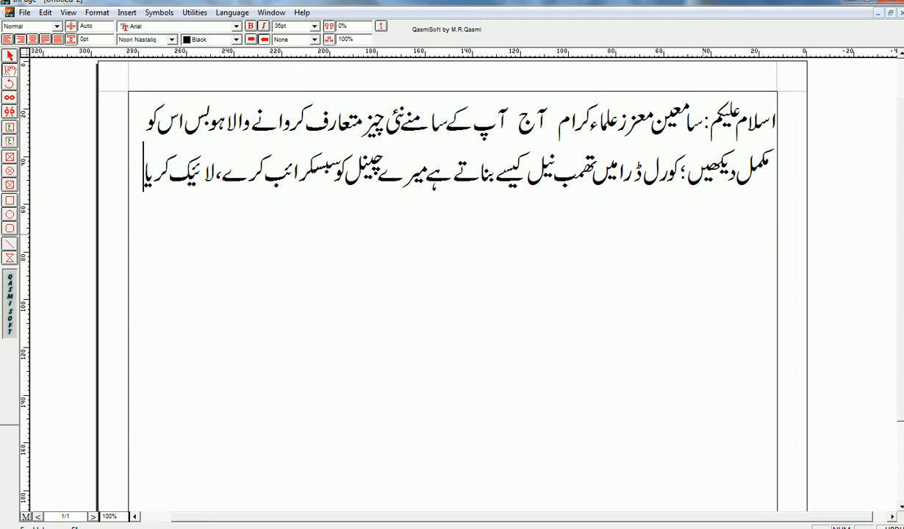
{"action": "key", "text": "BackSpace"}
{"action": "key", "text": "BackSpace"}
{"action": "type", "text": "ا"}
{"action": "key", "text": "BackSpace"}
{"action": "type", "text": "ے"}
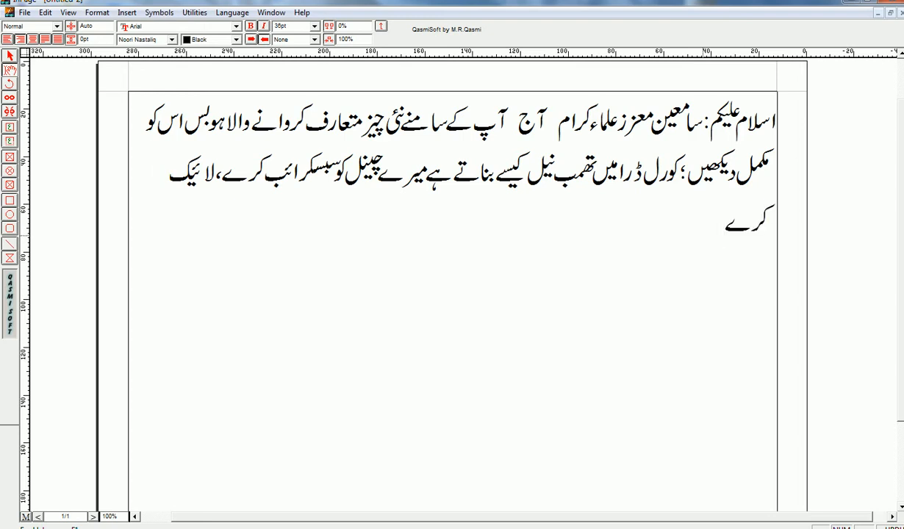
- Change the final word "کرے" to "کردے" and add "آپکا چھوٹا بھائی" after it
{"action": "key", "text": "BackSpace"}
{"action": "type", "text": "دےآپکا"}
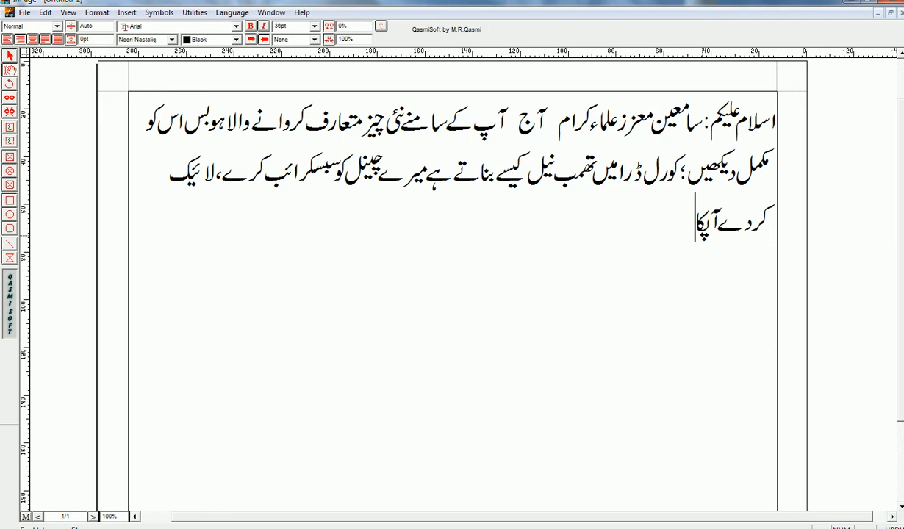
{"action": "type", "text": "چھوٹا"}
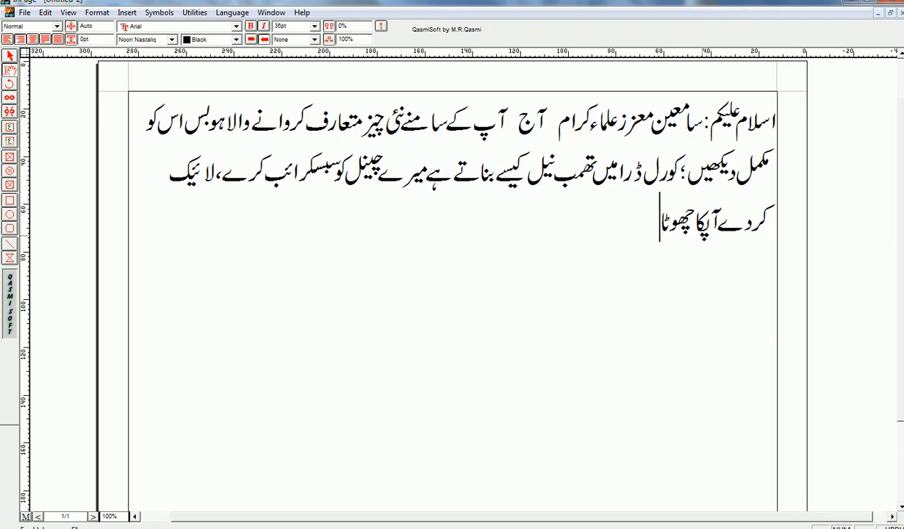
{"action": "type", "text": "بھائی"}
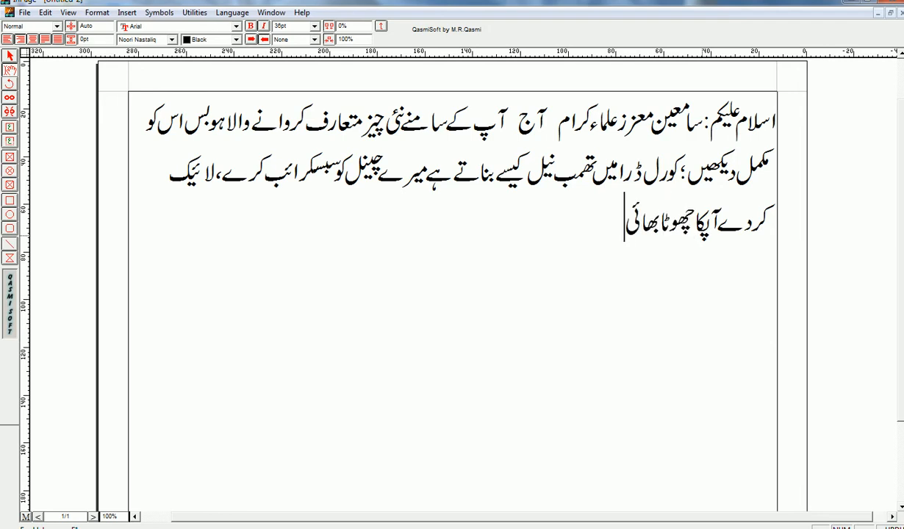
- Enter the presenter's title and full name after "بھائی", correcting the doubled first letter
{"action": "type", "text": " ققا"}
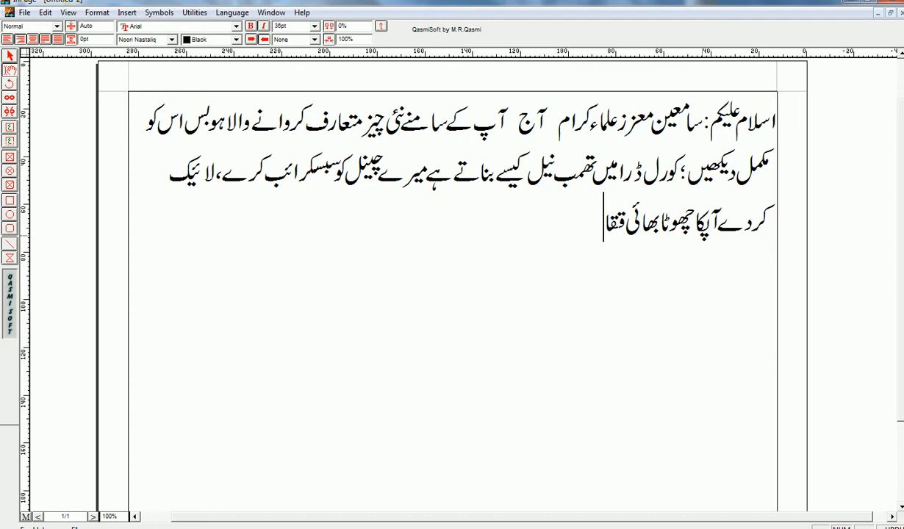
{"action": "type", "text": "ری"}
{"action": "key", "text": "BackSpace"}
{"action": "key", "text": "BackSpace"}
{"action": "key", "text": "BackSpace"}
{"action": "key", "text": "BackSpace"}
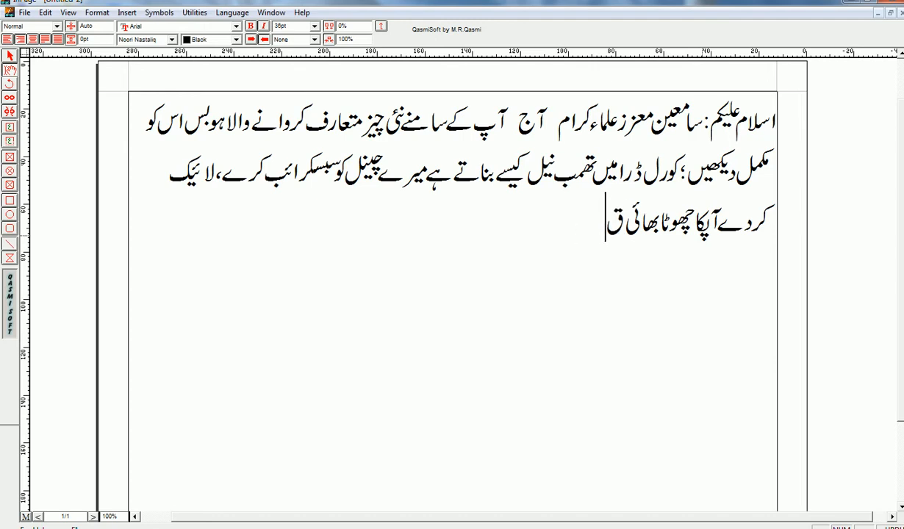
{"action": "type", "text": "اری من"}
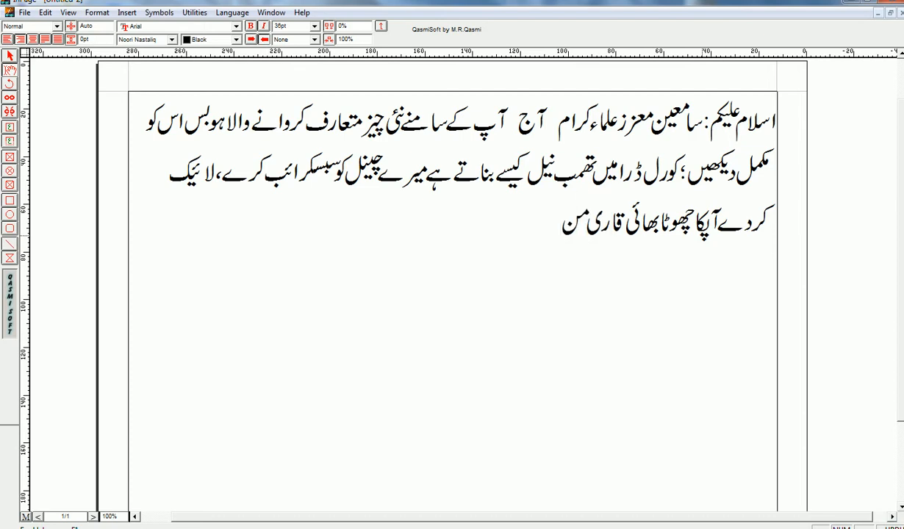
{"action": "type", "text": "صب علی"}
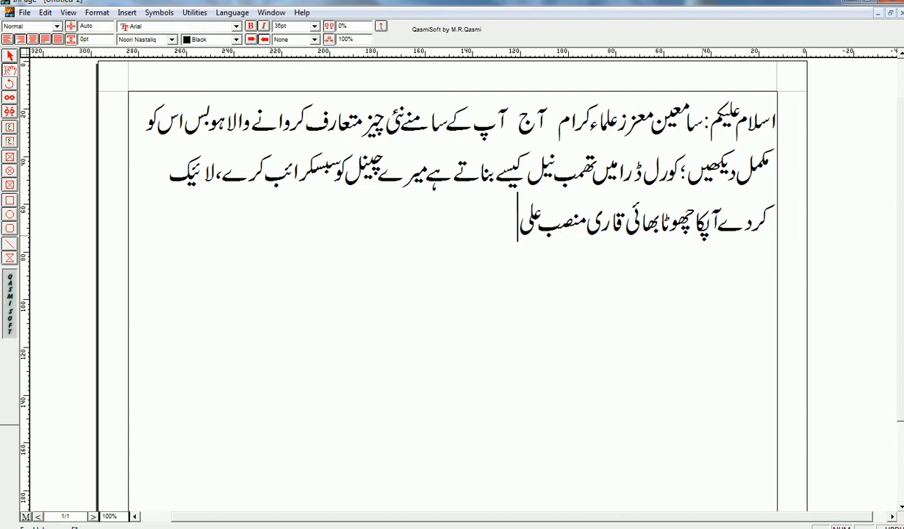
{"action": "type", "text": " ظہیر"}
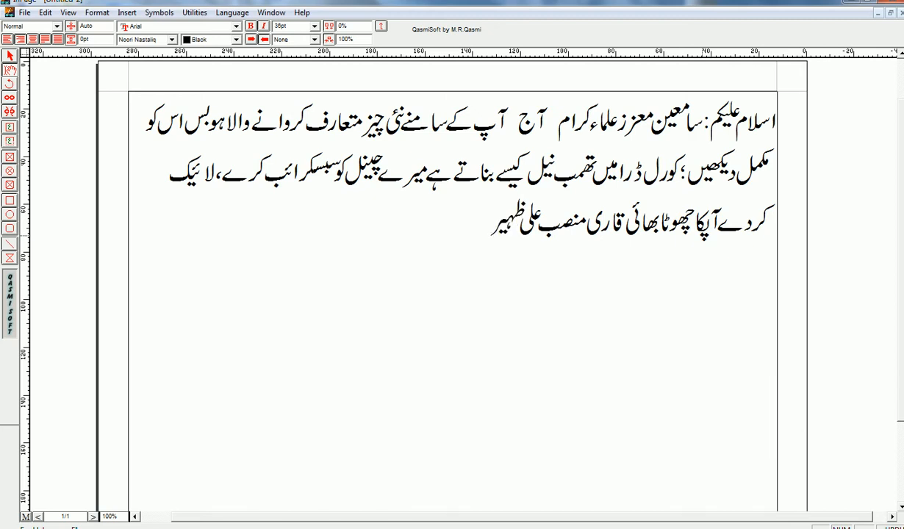
- Select the presenter's title and full name at the end of the text and set the font size to 60pt
{"action": "key", "text": "shift+Right"}
{"action": "key", "text": "shift+Right"}
{"action": "key", "text": "shift+Right"}
{"action": "key", "text": "shift+Right"}
{"action": "key", "text": "shift+Right"}
{"action": "key", "text": "shift+Right"}
{"action": "key", "text": "shift+Right"}
{"action": "key", "text": "shift+Right"}
{"action": "key", "text": "shift+Right"}
{"action": "key", "text": "shift+Right"}
{"action": "key", "text": "shift+Right"}
{"action": "key", "text": "shift+Right"}
{"action": "key", "text": "shift+Right"}
{"action": "key", "text": "shift+Right"}
{"action": "key", "text": "shift+Right"}
{"action": "key", "text": "shift+Right"}
{"action": "key", "text": "shift+Right"}
{"action": "key", "text": "shift+Right"}
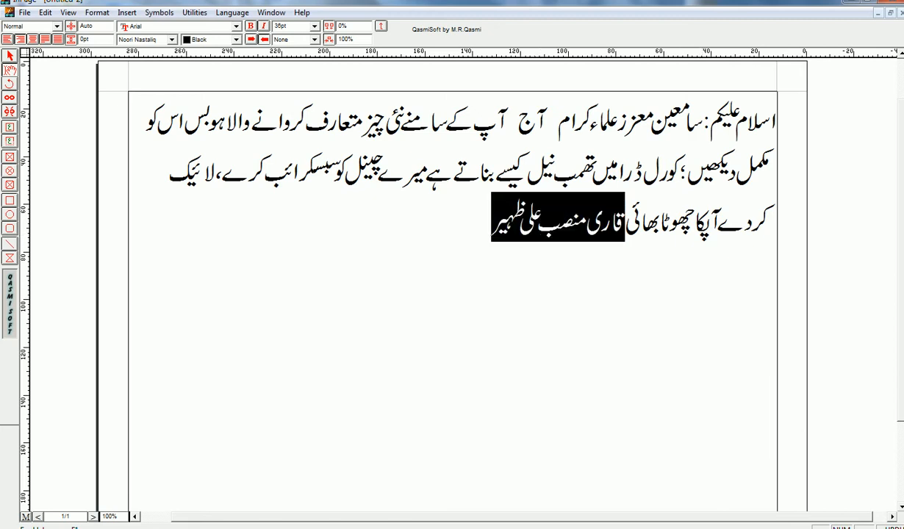
{"action": "left_click", "coordinate": [314, 26]}
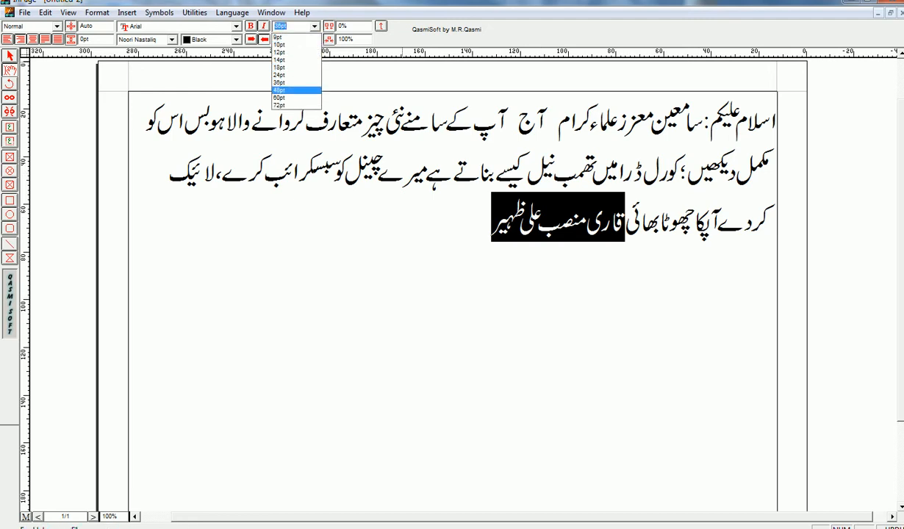
{"action": "key", "text": "Return"}
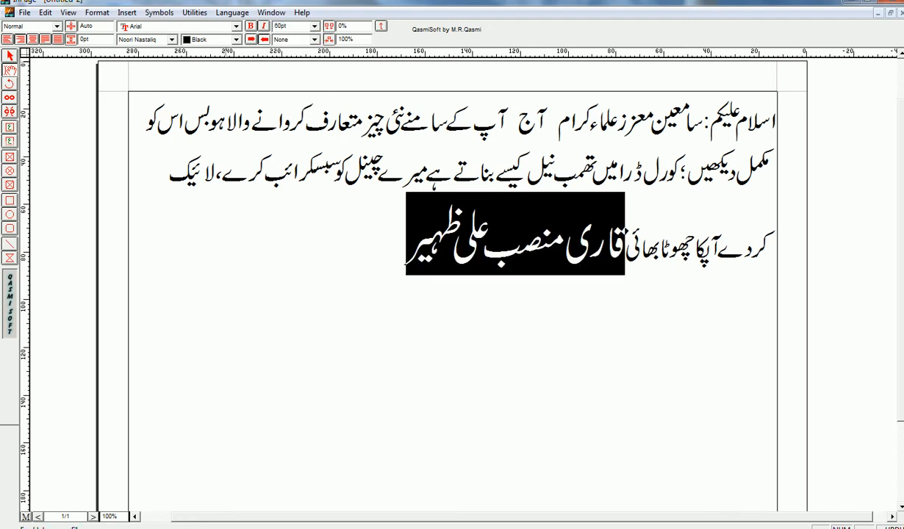
- Try centred and fully justified alignment on the paragraph, finishing with justified lines and a right-aligned last line
{"action": "key", "text": "ctrl+alt+c"}
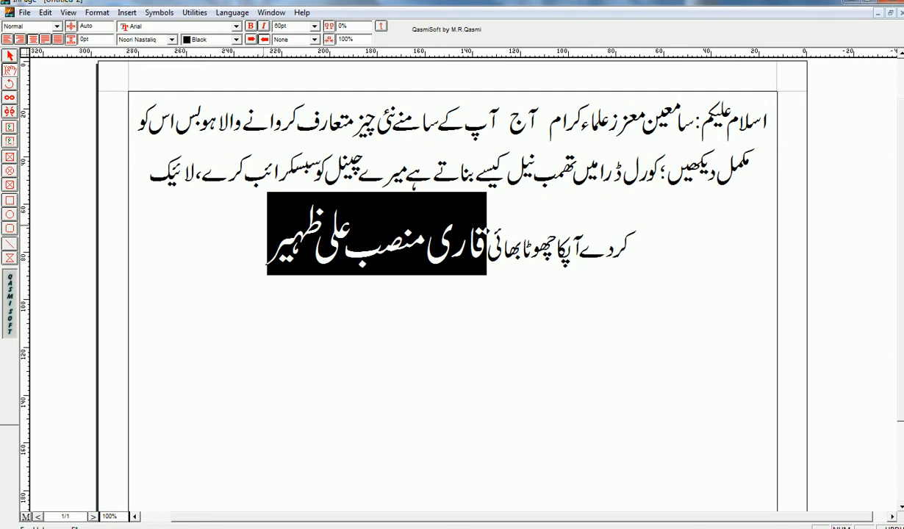
{"action": "left_click_drag", "start_coordinate": [487, 236], "coordinate": [638, 235]}
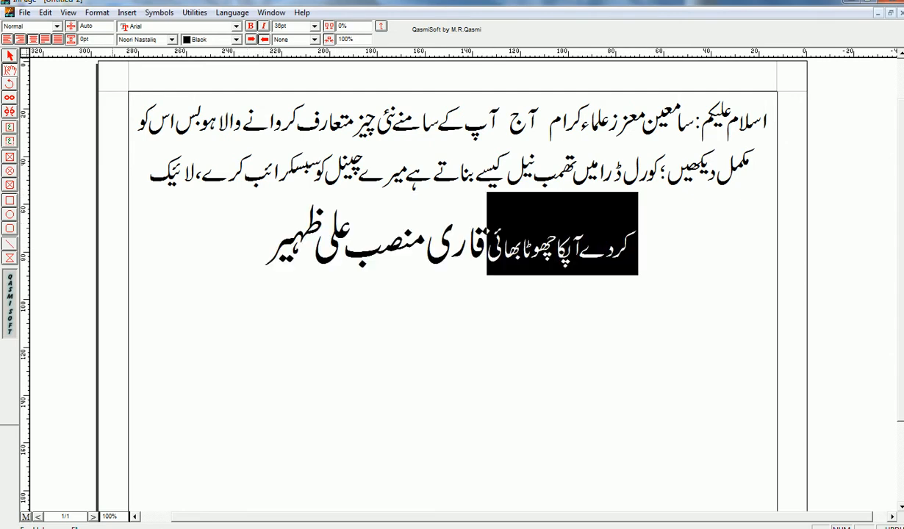
{"action": "key", "text": "ctrl+alt+j"}
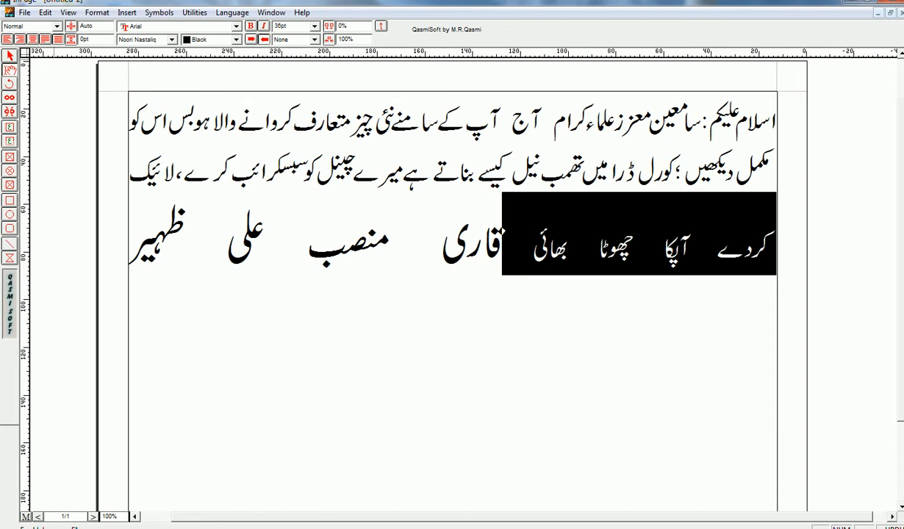
{"action": "key", "text": "ctrl+alt+r"}
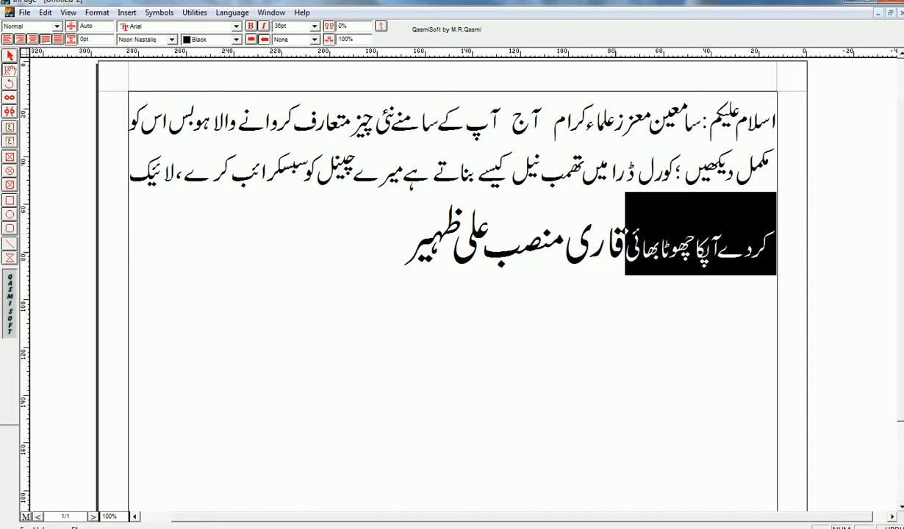
- Insert extra spaces between "بھائی" and the presenter's title to widen the gap
{"action": "left_click", "coordinate": [619, 250]}
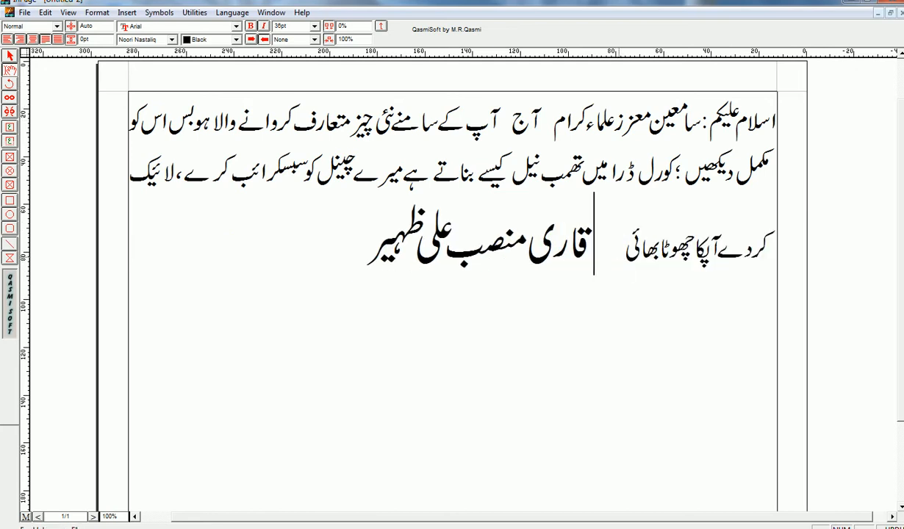
{"action": "left_click", "coordinate": [333, 235]}
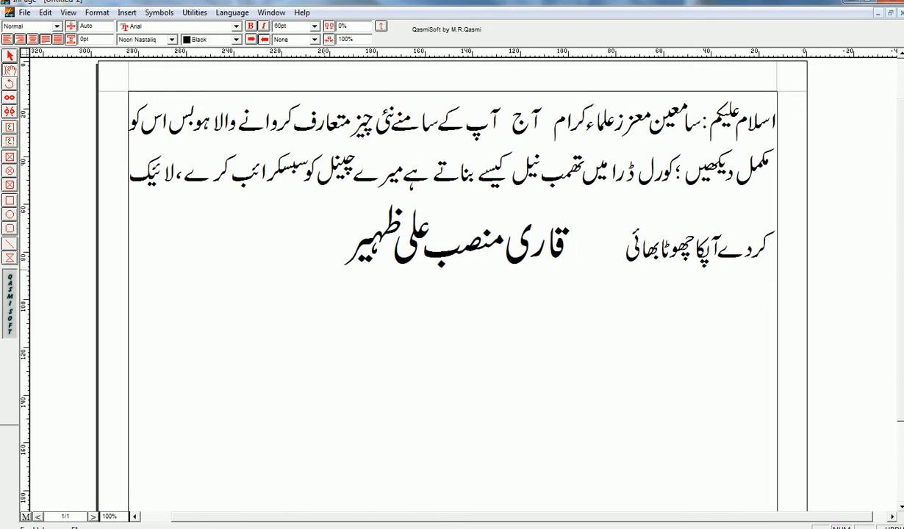
{"action": "key", "text": "Return"}
{"action": "type", "text": "اس"}
{"action": "key", "text": "BackSpace"}
{"action": "key", "text": "BackSpace"}
{"action": "type", "text": "نص"}
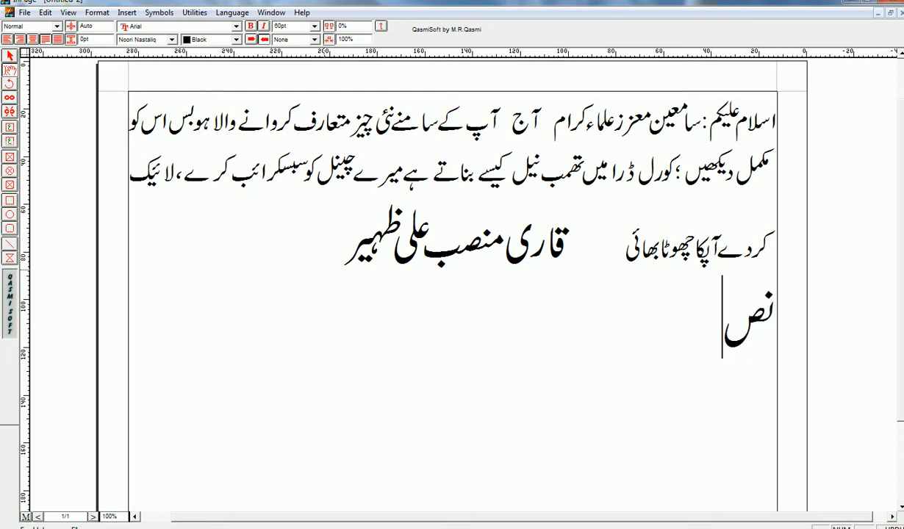
{"action": "type", "text": "رت الی"}
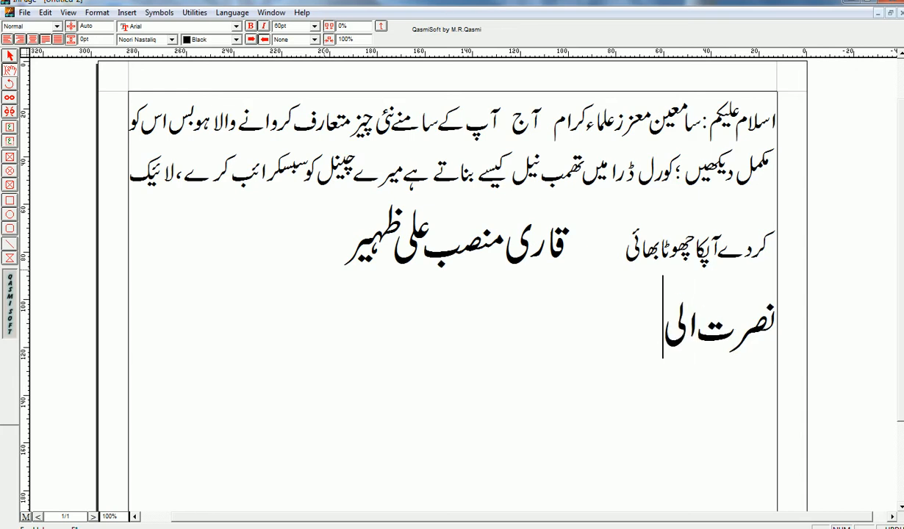
{"action": "key", "text": "BackSpace"}
{"action": "type", "text": "ہی"}
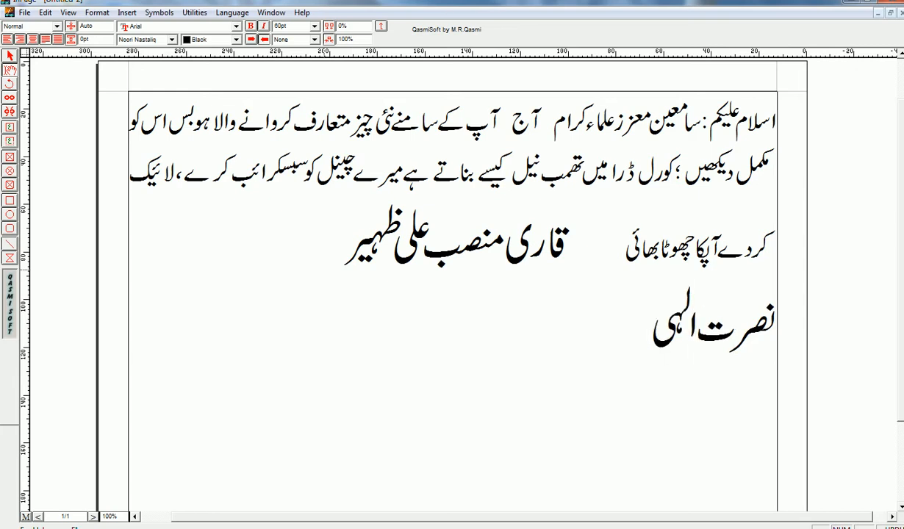
- Add the superscript alef to "الہی" and complete the line with "مگر کیسے؟"
{"action": "key", "text": "BackSpace"}
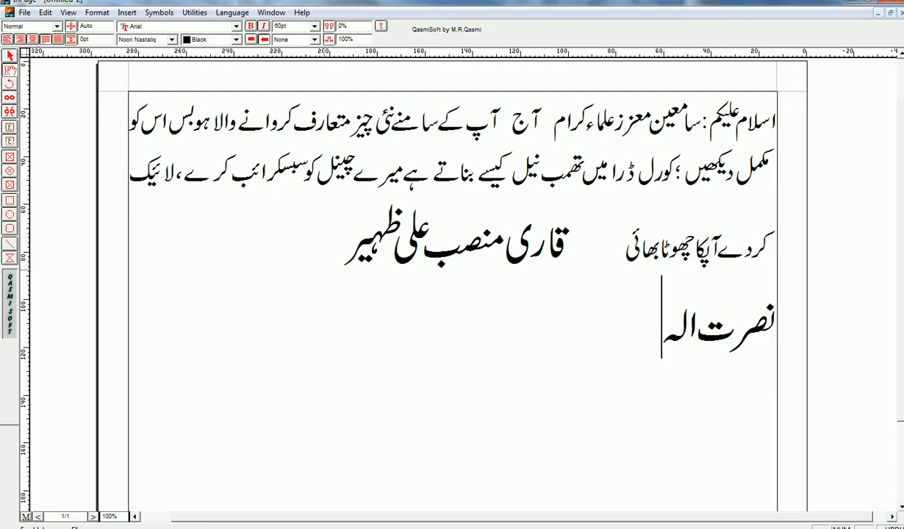
{"action": "type", "text": "ٰہ"}
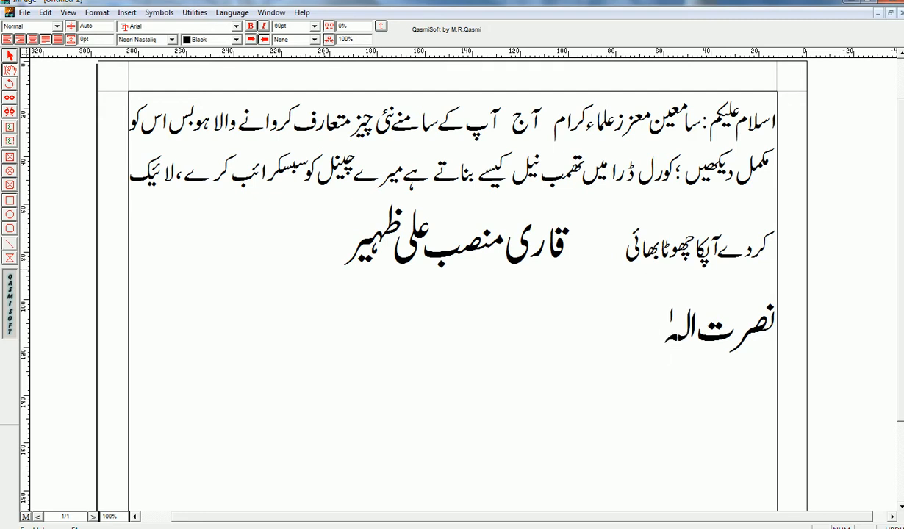
{"action": "type", "text": "ی م"}
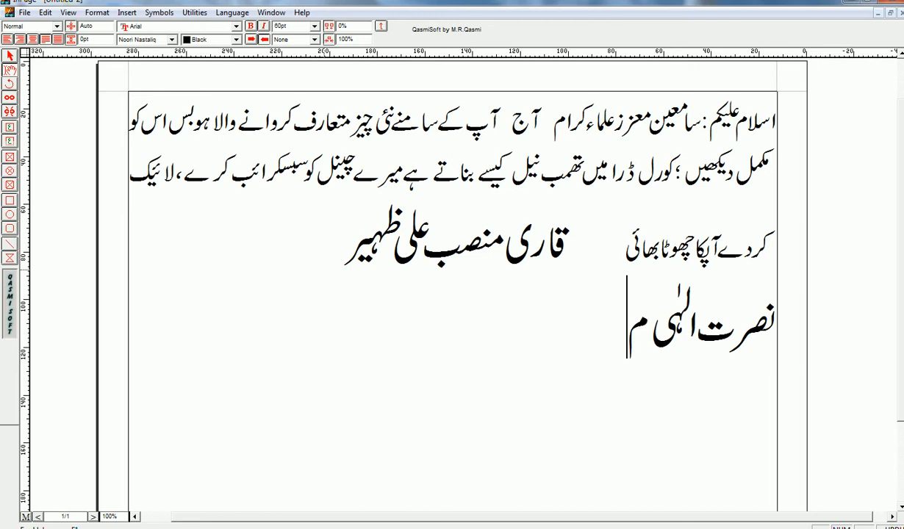
{"action": "type", "text": "گر کیسے"}
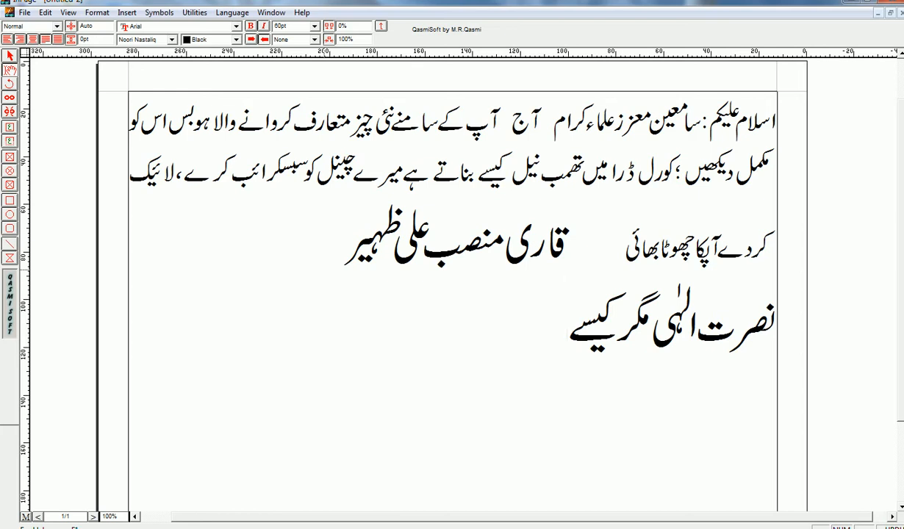
{"action": "type", "text": "؟"}
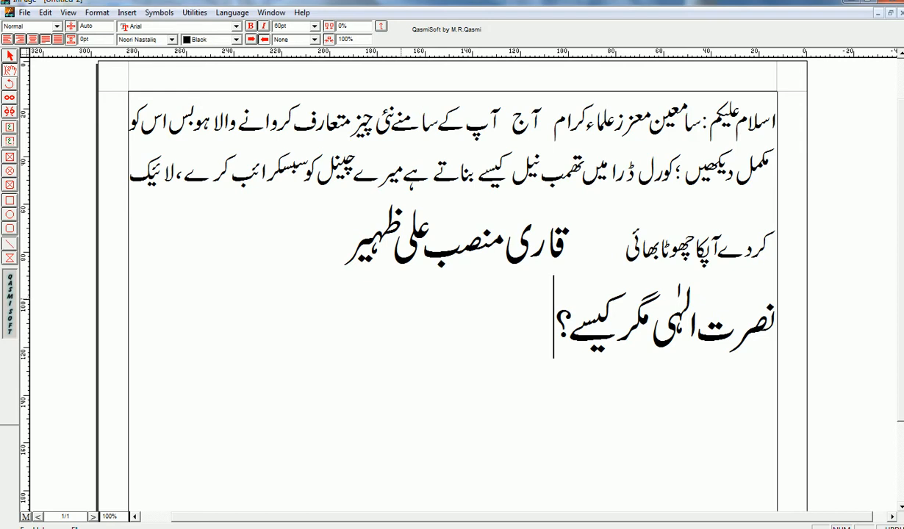
- Write "اللہ سے مدد طلب کرے،" on a new line below the question
{"action": "key", "text": "Return"}
{"action": "type", "text": "اللہ"}
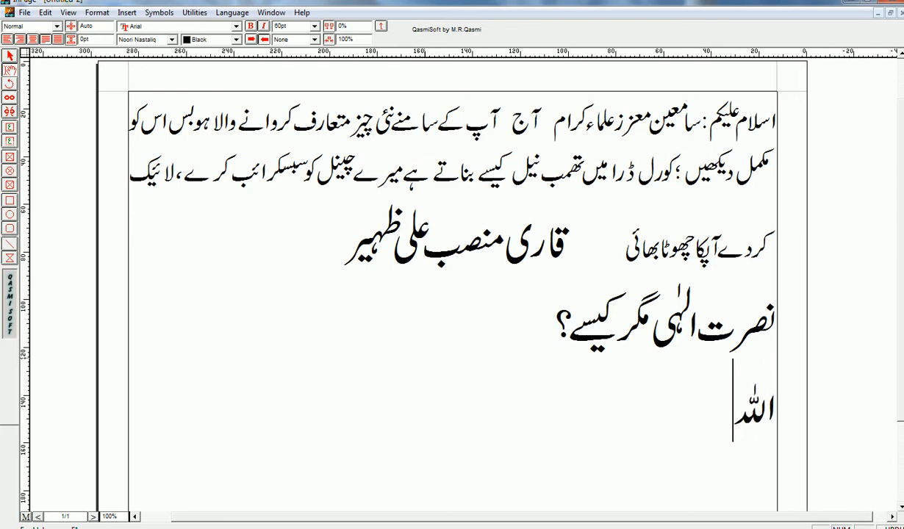
{"action": "type", "text": " سے م"}
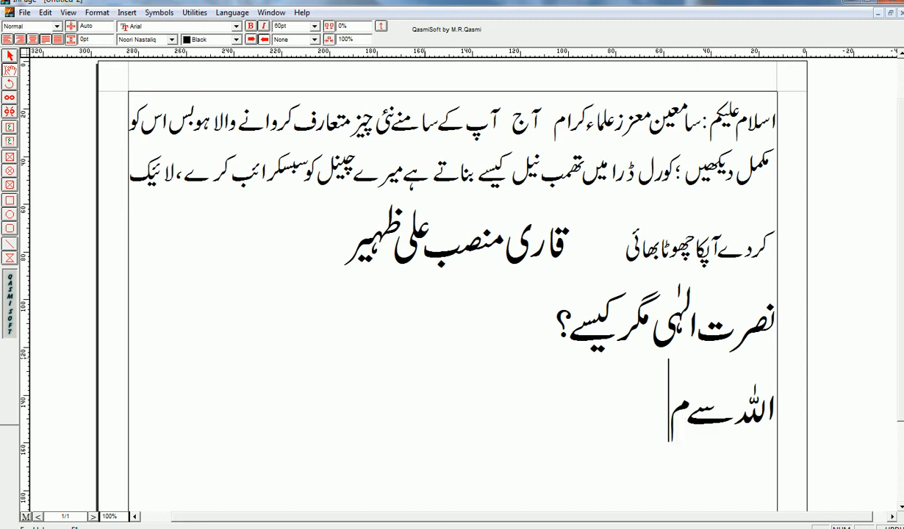
{"action": "type", "text": "دد طلب"}
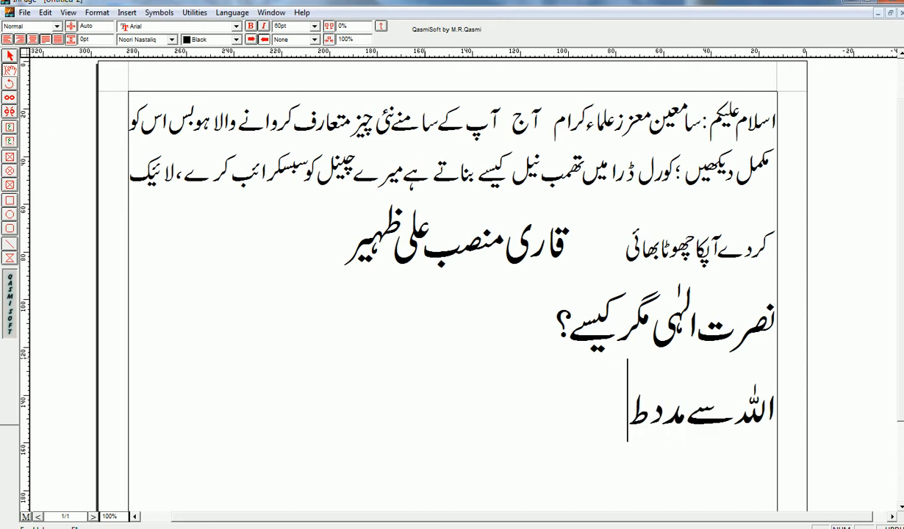
{"action": "type", "text": " کر"}
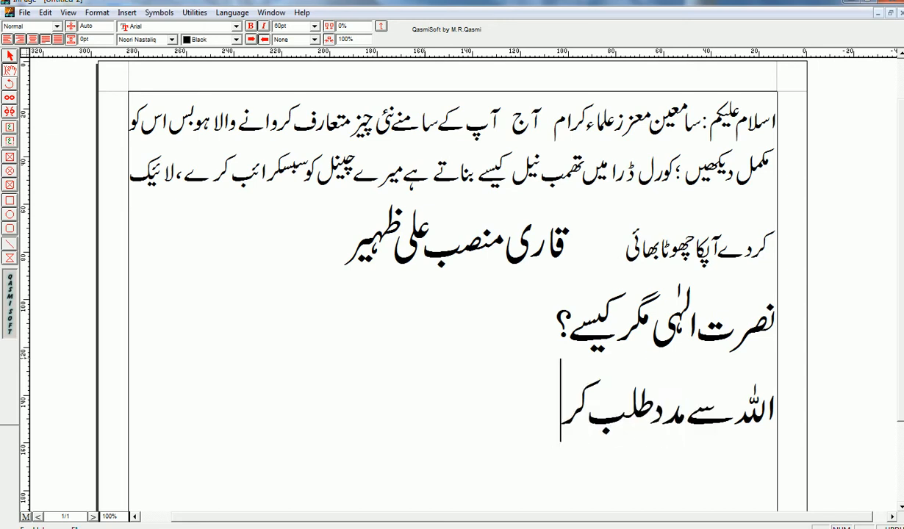
{"action": "type", "text": "ے،"}
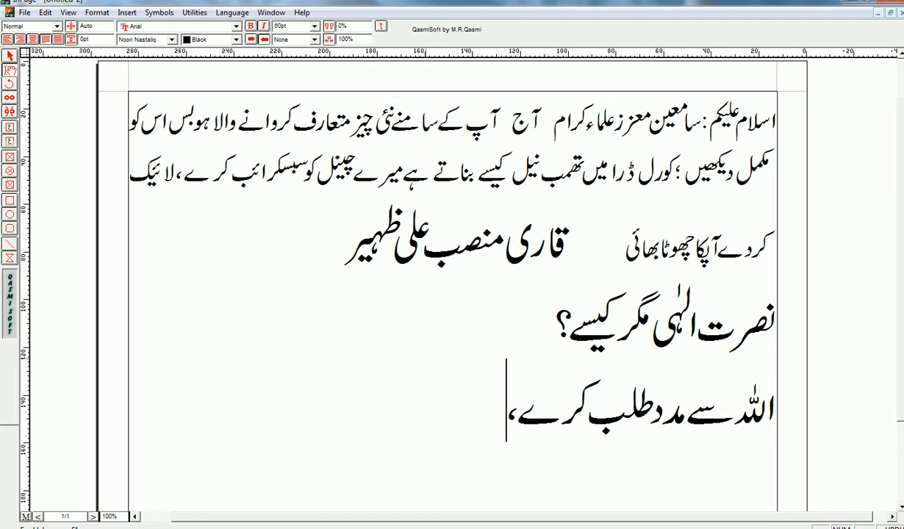
- Add the Arabic verse "ایاک نعبد وایاک نستعین" after the comma on the same line
{"action": "type", "text": "ایا"}
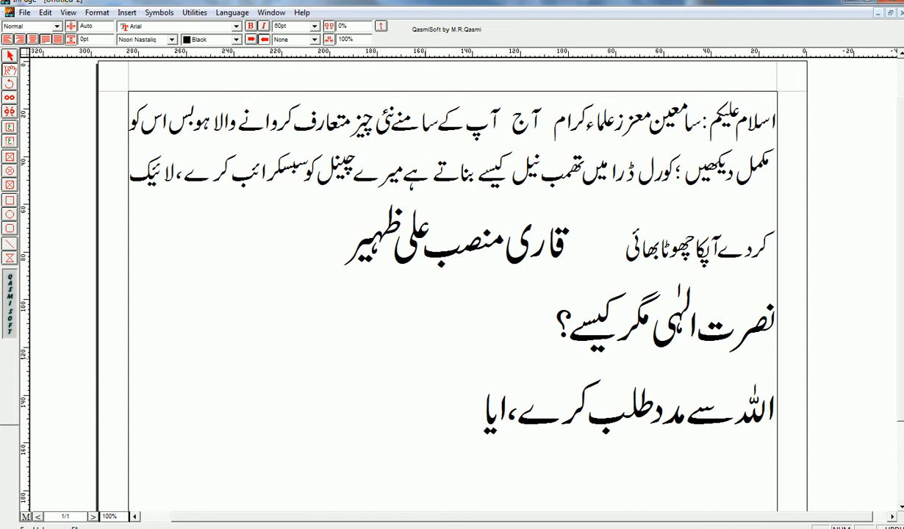
{"action": "type", "text": "ک"}
{"action": "type", "text": " نع"}
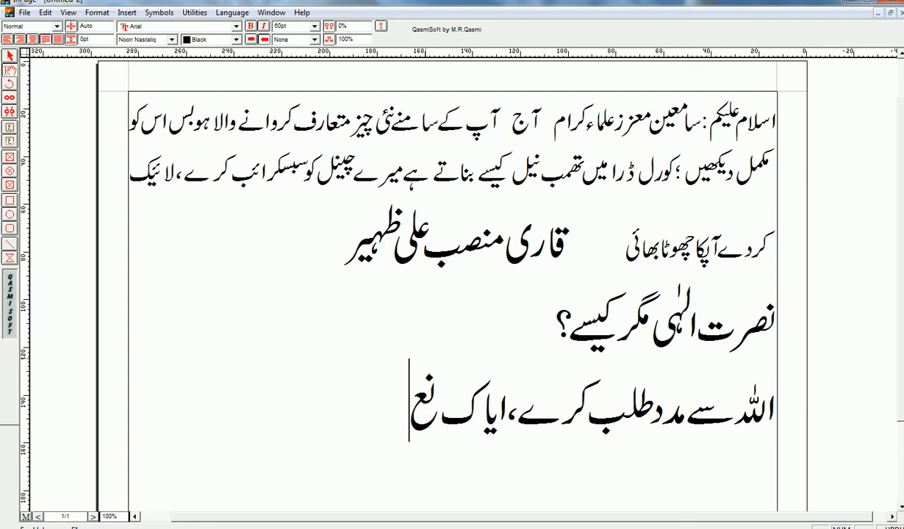
{"action": "type", "text": "بدوا"}
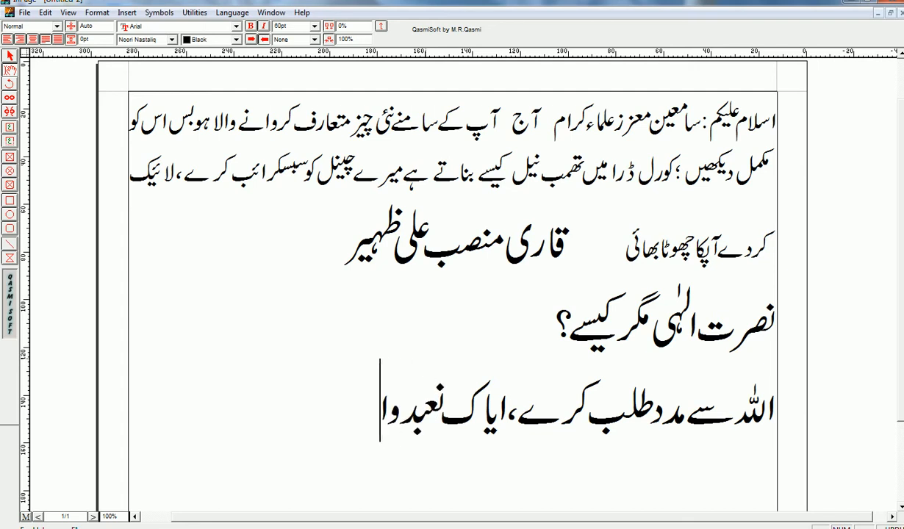
{"action": "type", "text": "یاک ن"}
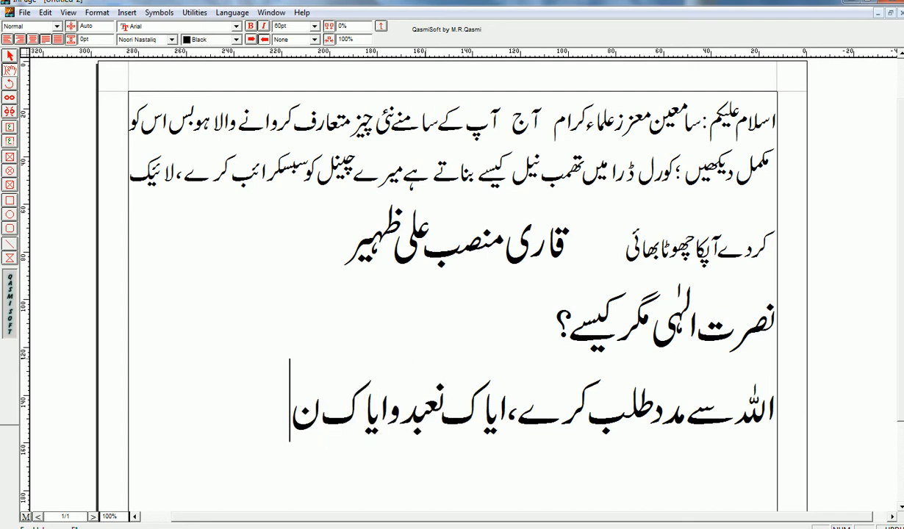
{"action": "type", "text": "ستعین"}
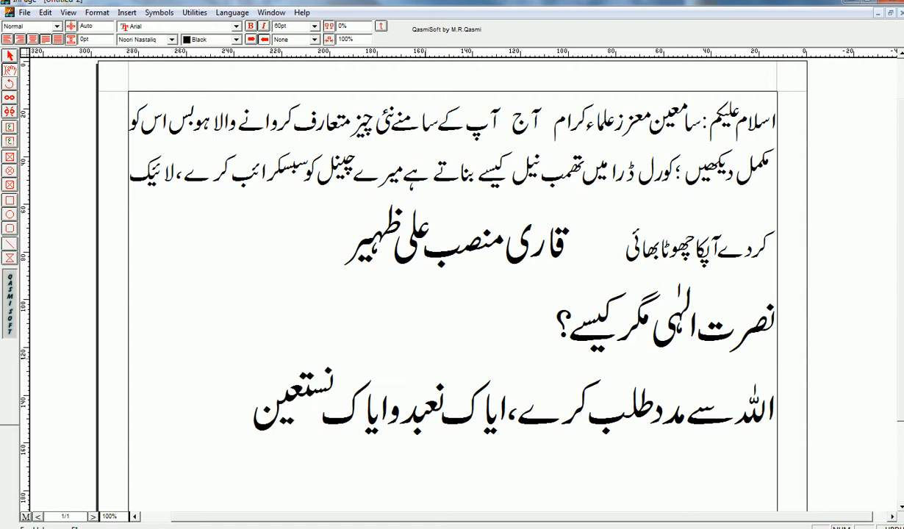
- Select the Arabic verse and try the Talat and Talat Narrow fonts, finishing with Trad Arabic
{"action": "left_click_drag", "start_coordinate": [242, 386], "coordinate": [507, 386]}
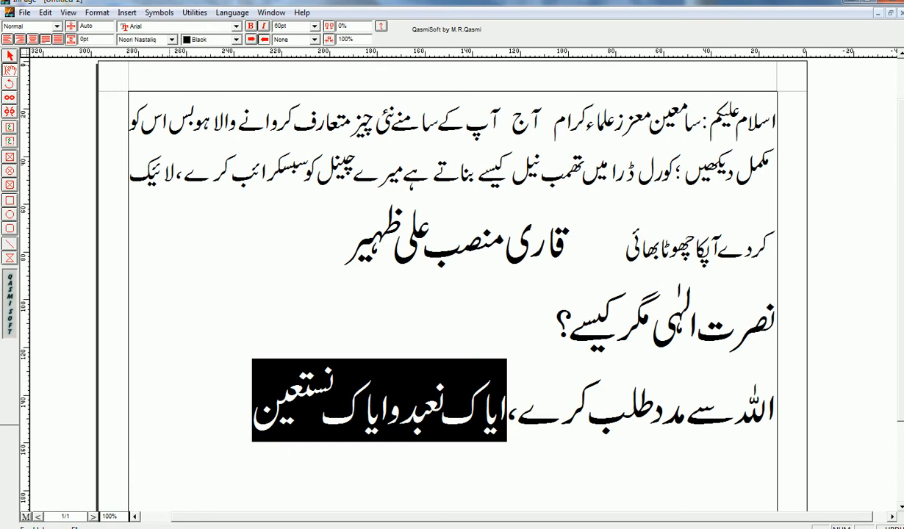
{"action": "left_click", "coordinate": [172, 39]}
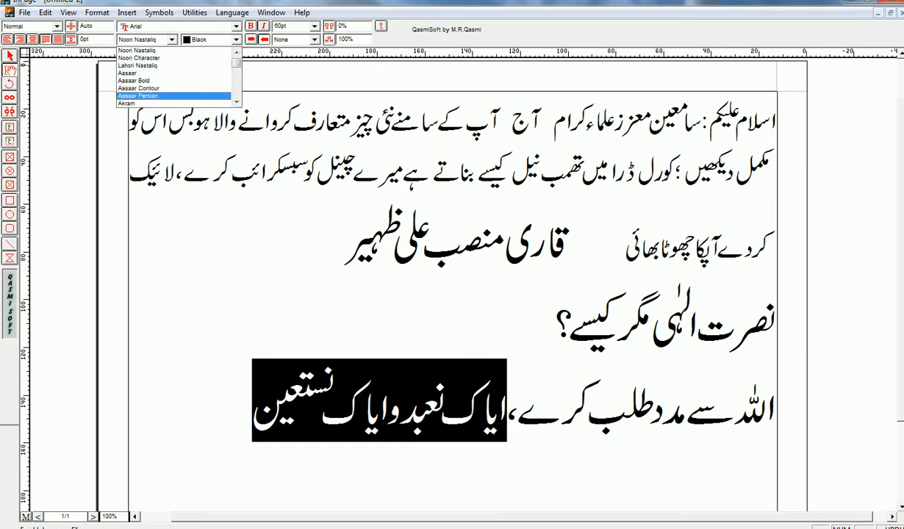
{"action": "scroll", "coordinate": [145, 93], "scroll_direction": "down", "scroll_amount": 10}
{"action": "left_click", "coordinate": [145, 93]}
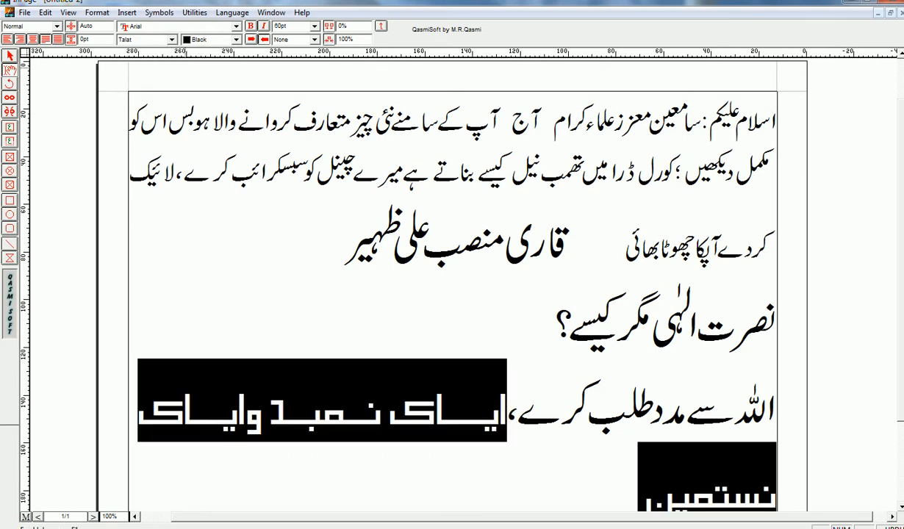
{"action": "left_click", "coordinate": [172, 39]}
{"action": "left_click", "coordinate": [150, 66]}
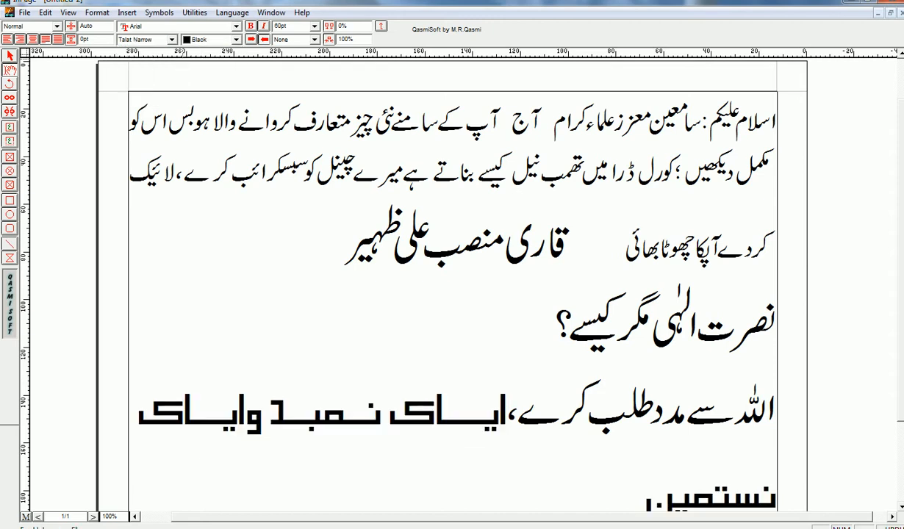
{"action": "left_click", "coordinate": [172, 39]}
{"action": "left_click", "coordinate": [151, 67]}
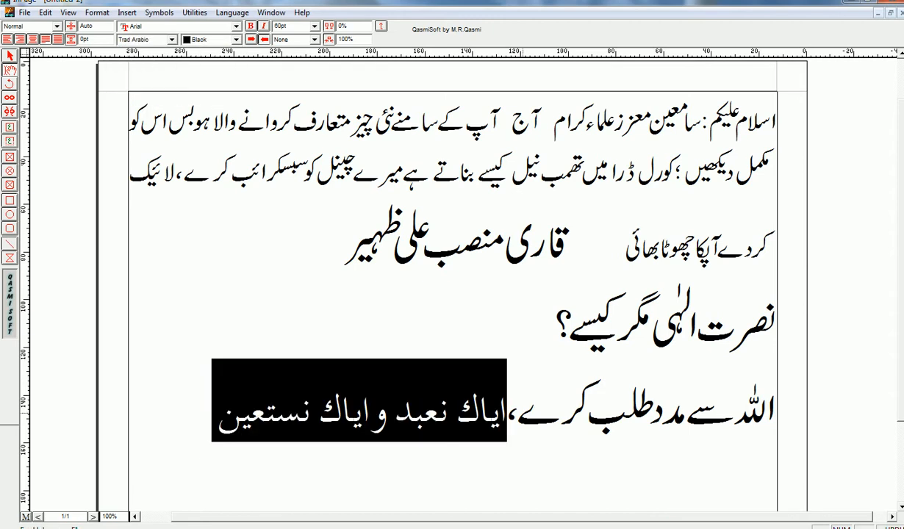
{"action": "left_click", "coordinate": [509, 418]}
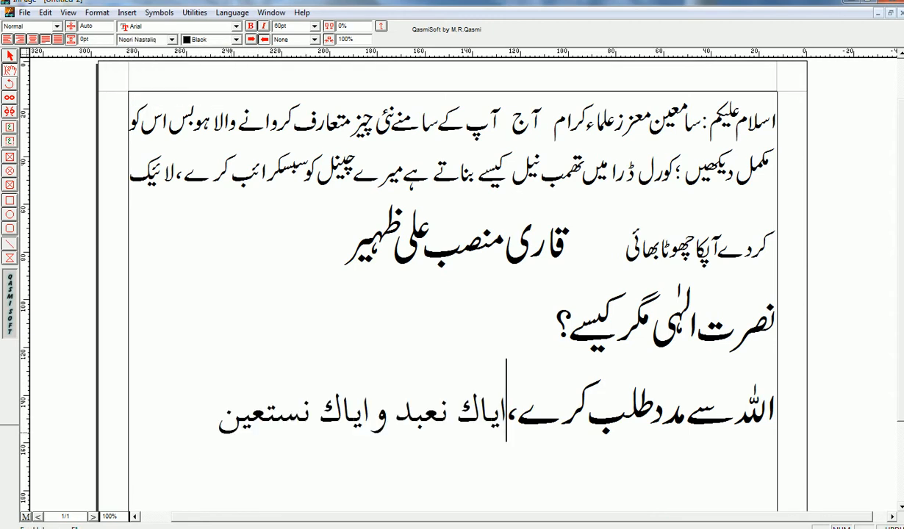
- Start a new line after the Arabic verse and write "چلے"
{"action": "left_click", "coordinate": [139, 431]}
{"action": "key", "text": "Return"}
{"action": "type", "text": "چلے"}
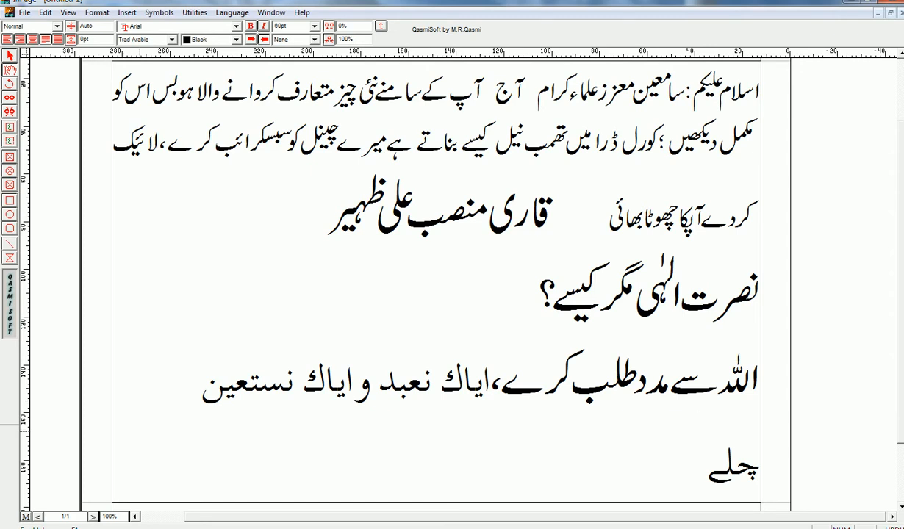
- Select the word "چلے" on the last line and set its font to Noori Nastaliq
{"action": "key", "text": "shift+Right"}
{"action": "key", "text": "shift+Right"}
{"action": "key", "text": "shift+Right"}
{"action": "key", "text": "shift+Right"}
{"action": "key", "text": "shift+Right"}
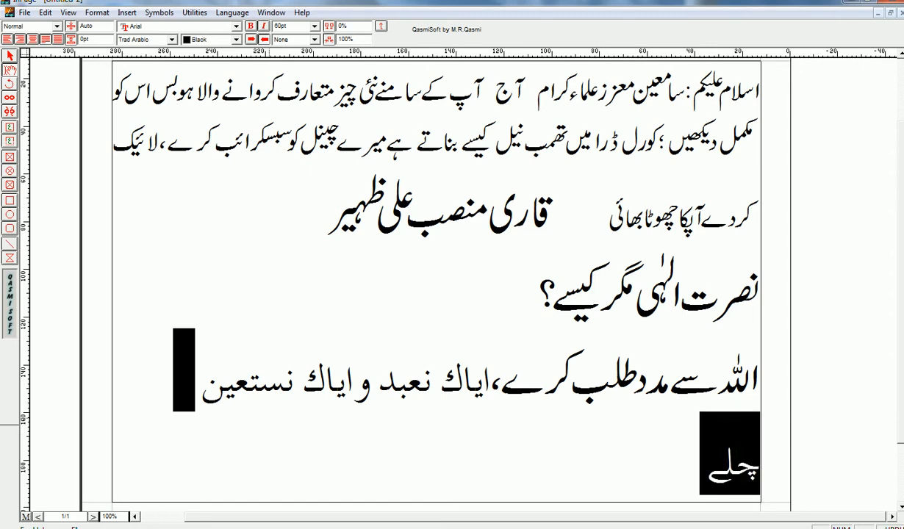
{"action": "key", "text": "shift+Left"}
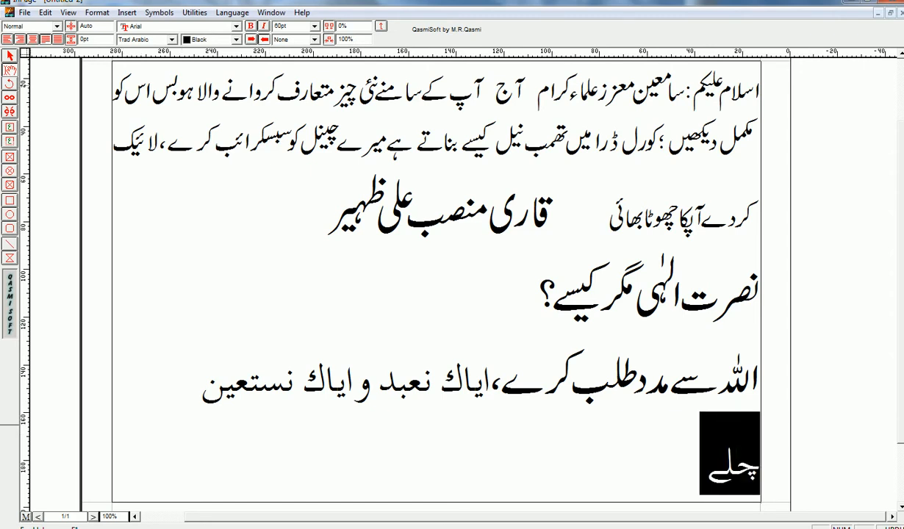
{"action": "left_click", "coordinate": [172, 39]}
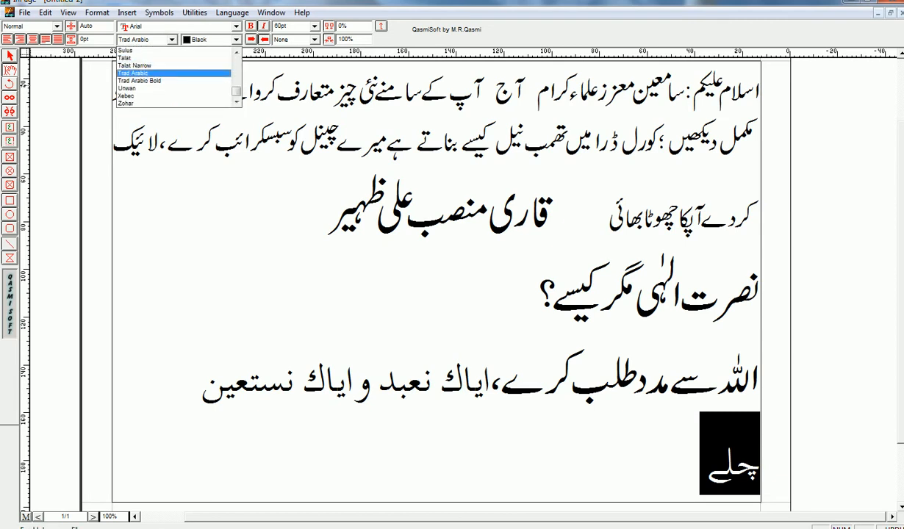
{"action": "left_click_drag", "start_coordinate": [236, 92], "coordinate": [236, 59]}
{"action": "left_click", "coordinate": [147, 51]}
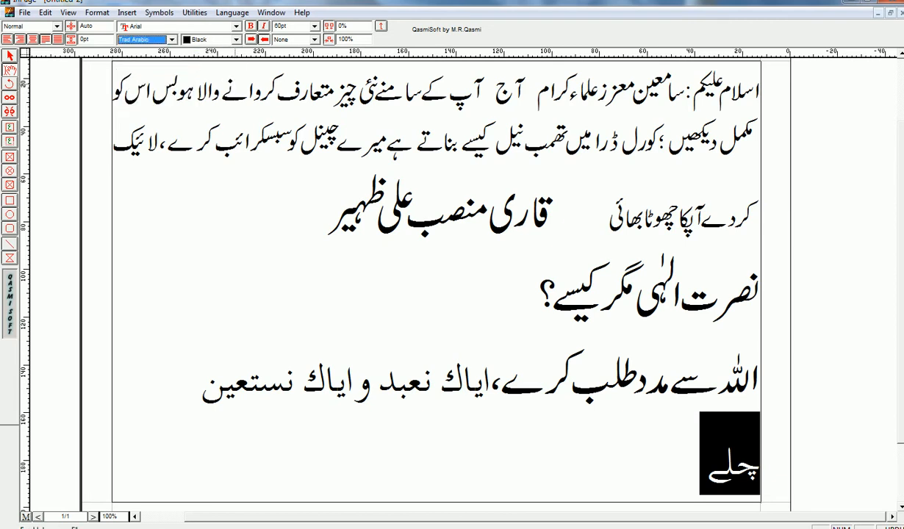
{"action": "left_click", "coordinate": [172, 40]}
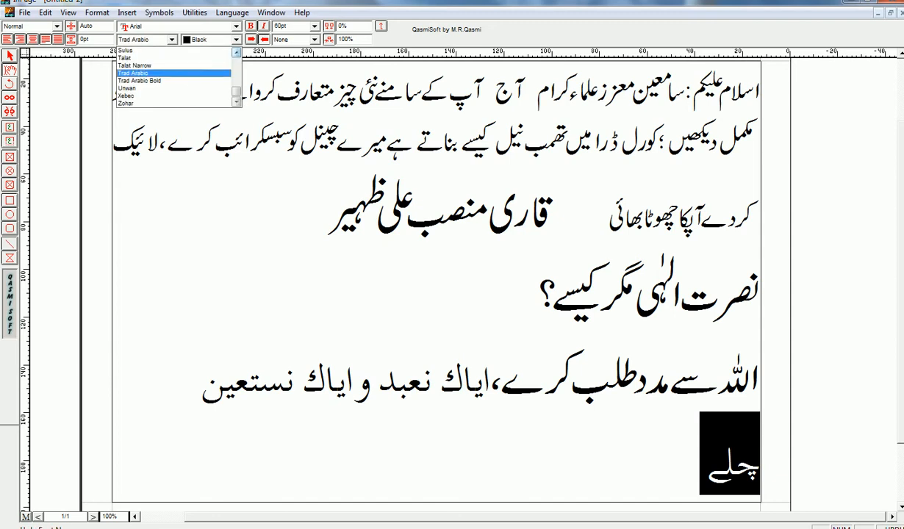
{"action": "left_click", "coordinate": [236, 53]}
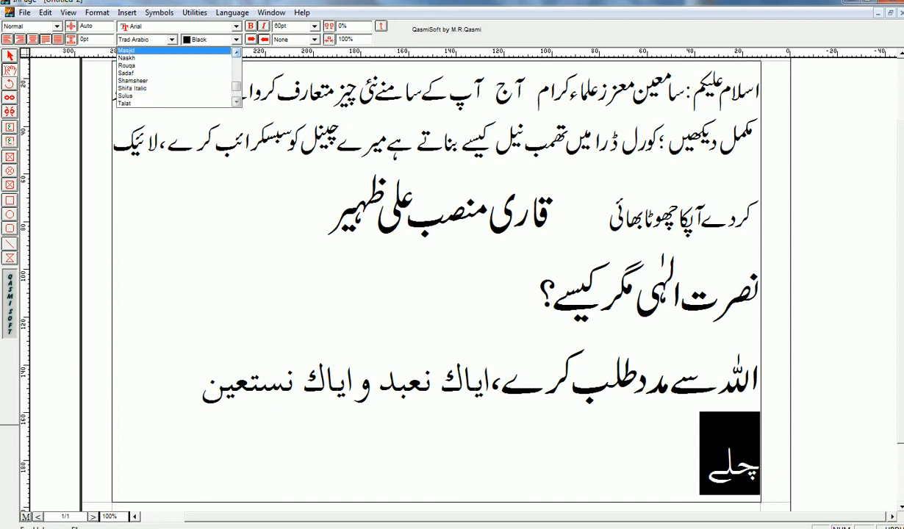
{"action": "left_click", "coordinate": [147, 50]}
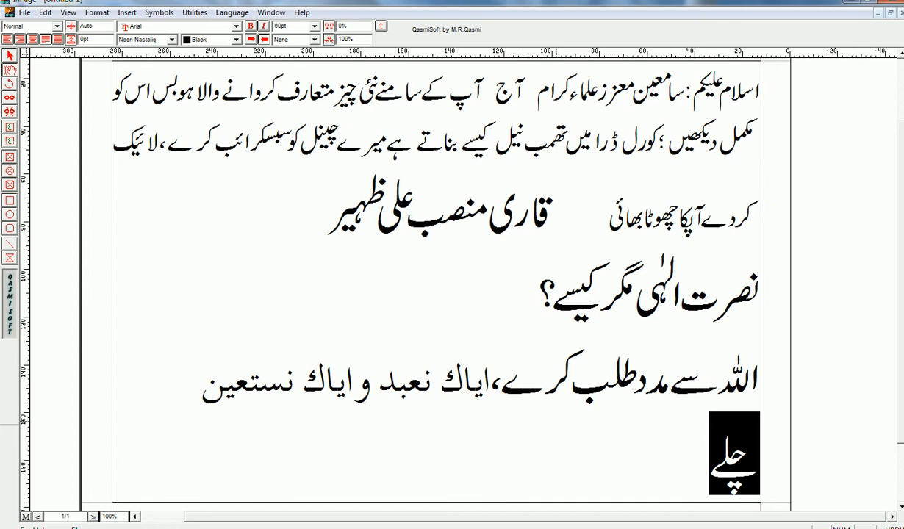
- Replace the selected word on the last line with "اللہ سے سوال کرو،مدد طلب کرو صرف اللہ سے", without spilling onto a second page
{"action": "key", "text": "BackSpace"}
{"action": "type", "text": "الل"}
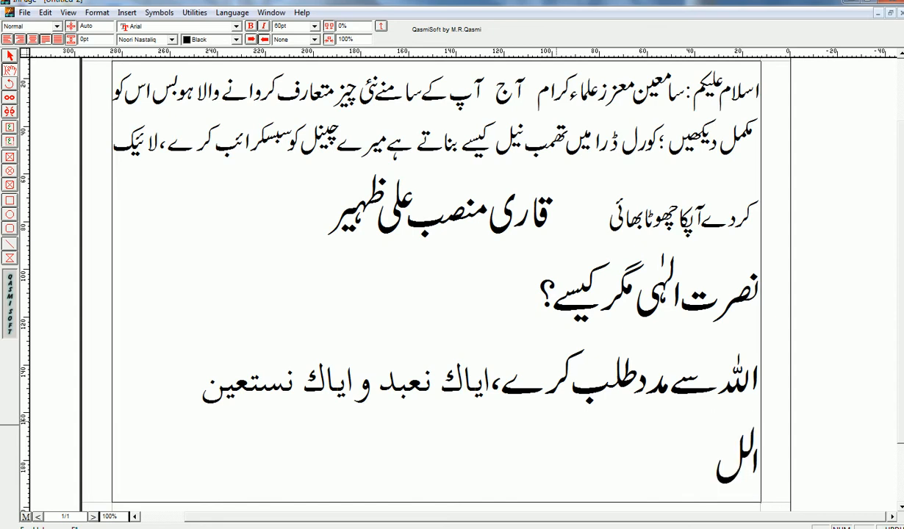
{"action": "type", "text": "ہ سے س"}
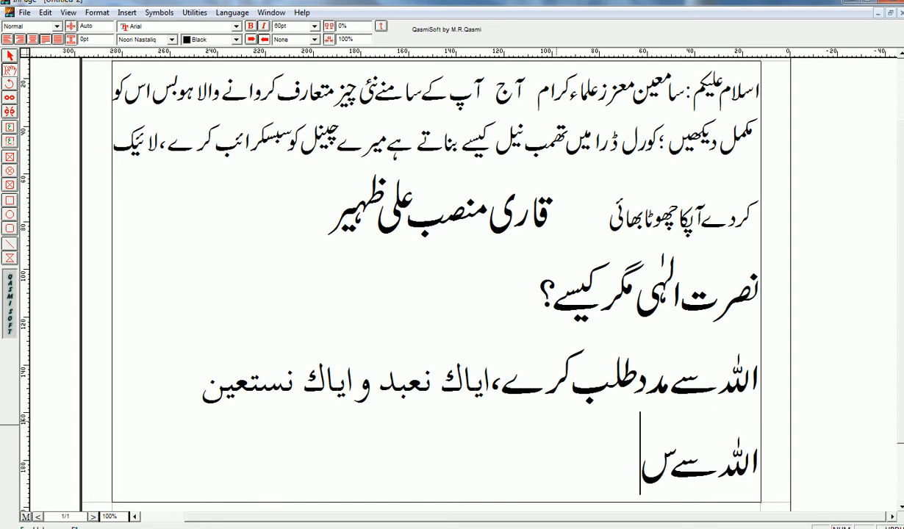
{"action": "type", "text": "وال کرو"}
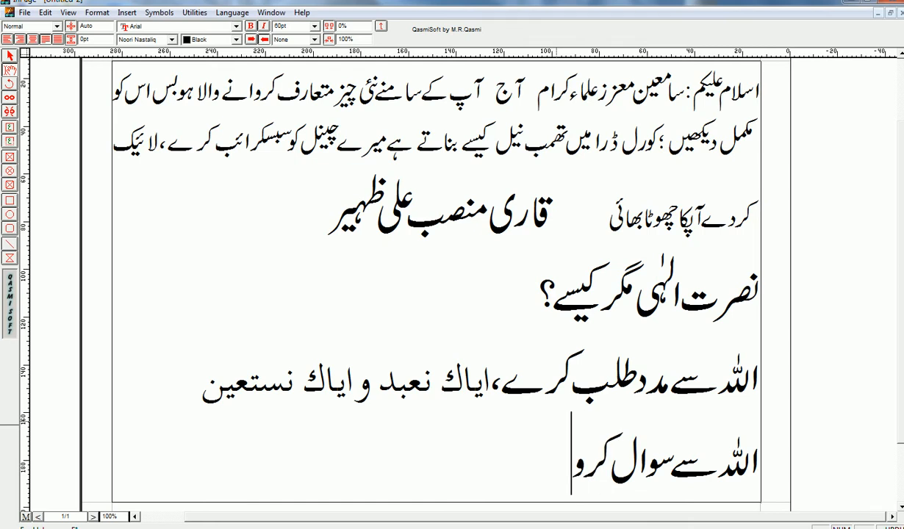
{"action": "type", "text": "،مد"}
{"action": "type", "text": "طلب"}
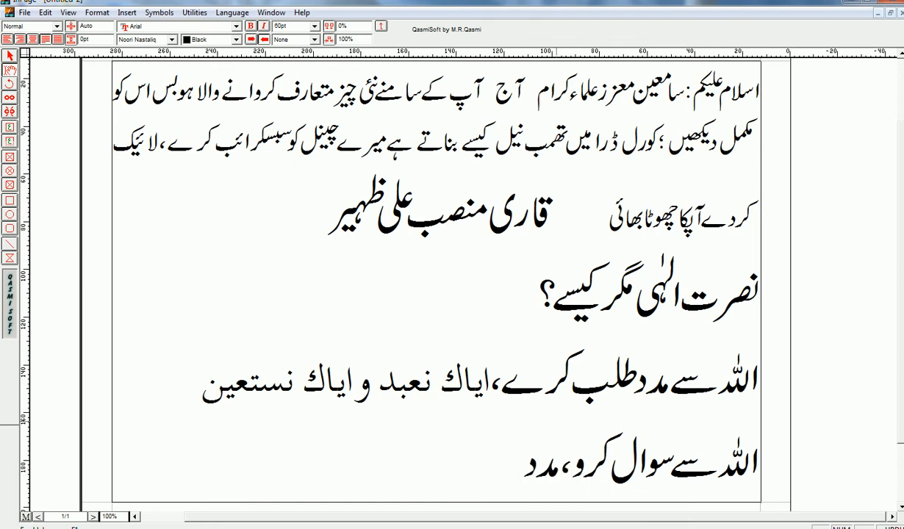
{"action": "type", "text": " کرو"}
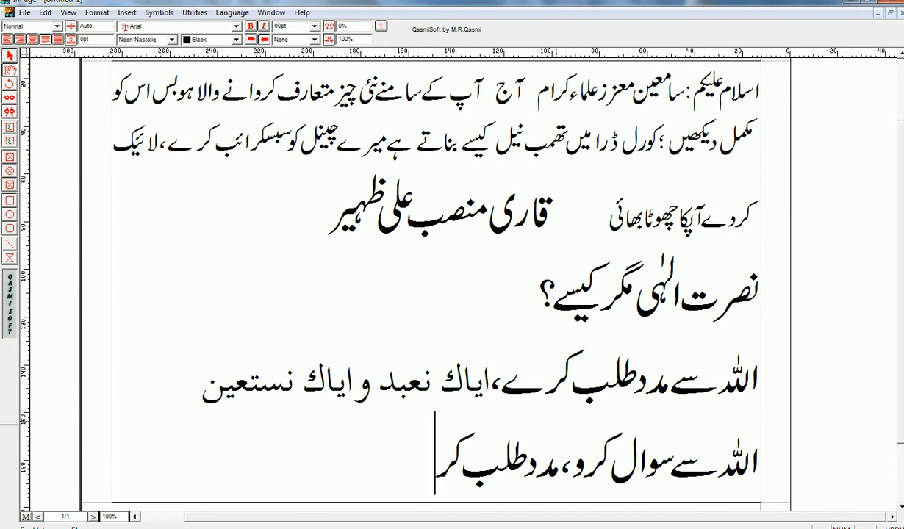
{"action": "type", "text": "صر"}
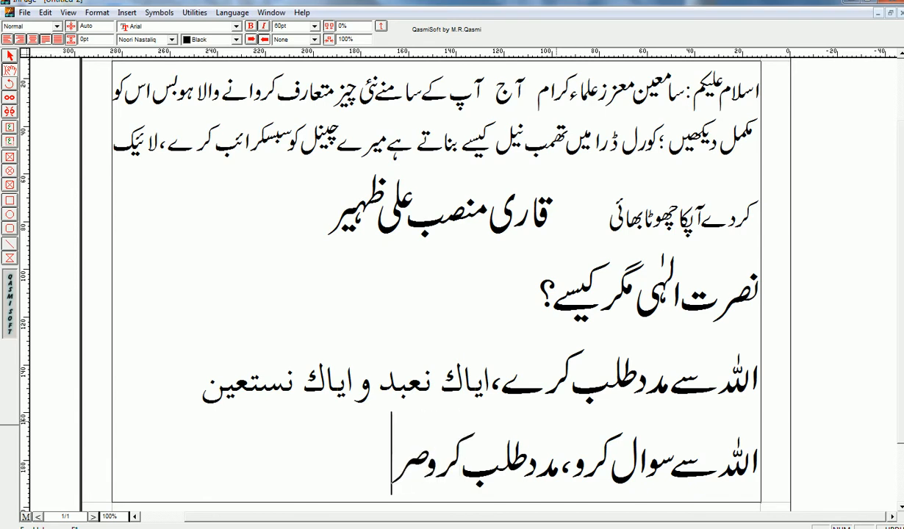
{"action": "type", "text": "ف اللہ سے"}
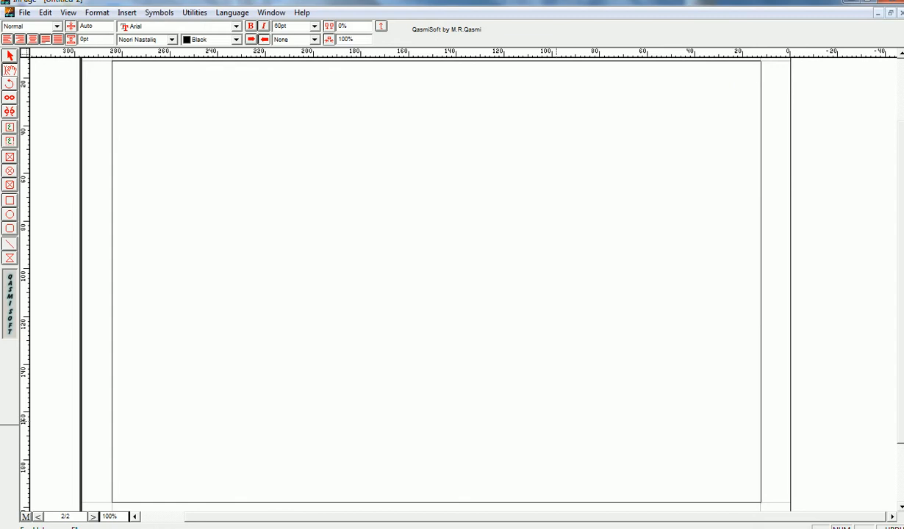
{"action": "key", "text": "BackSpace"}
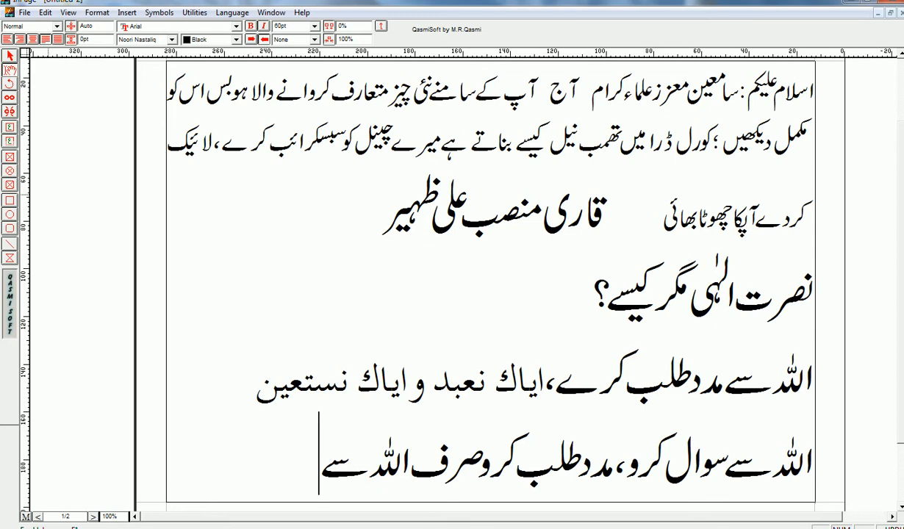
- Save the document to the Desktop as an InPage file named "نصرت الہی"
{"action": "key", "text": "alt+f"}
{"action": "key", "text": "Down"}
{"action": "key", "text": "Down"}
{"action": "key", "text": "Down"}
{"action": "key", "text": "Down"}
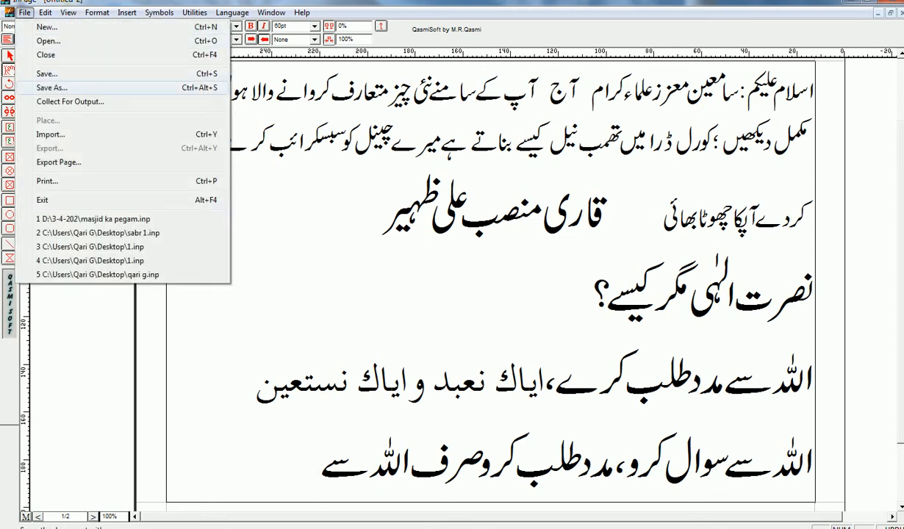
{"action": "key", "text": "Up"}
{"action": "key", "text": "Return"}
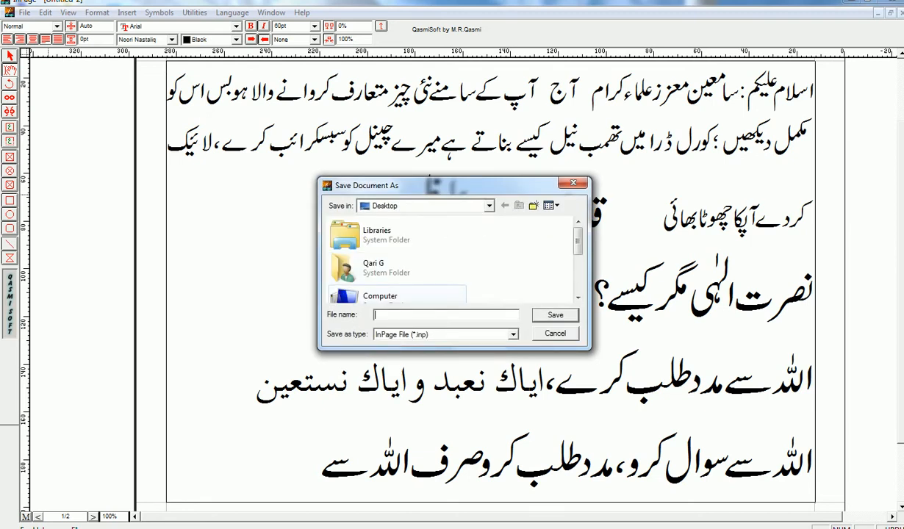
{"action": "type", "text": "n"}
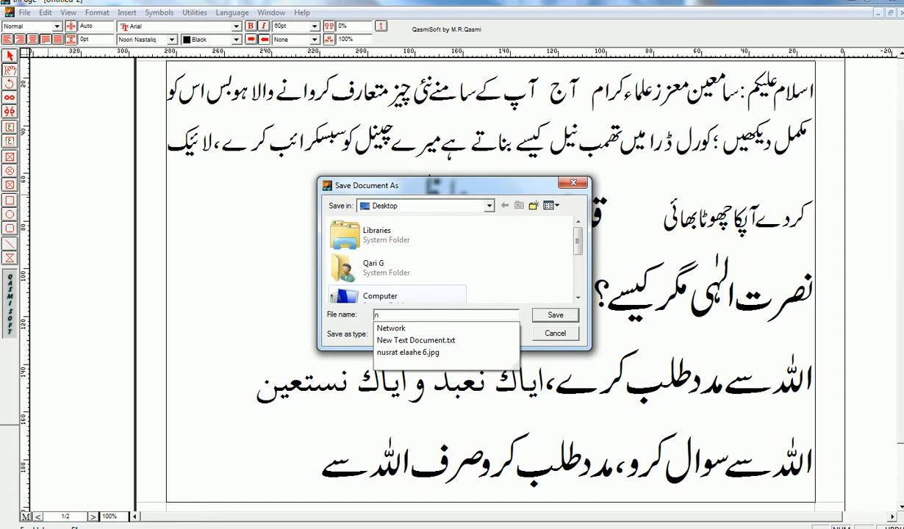
{"action": "key", "text": "BackSpace"}
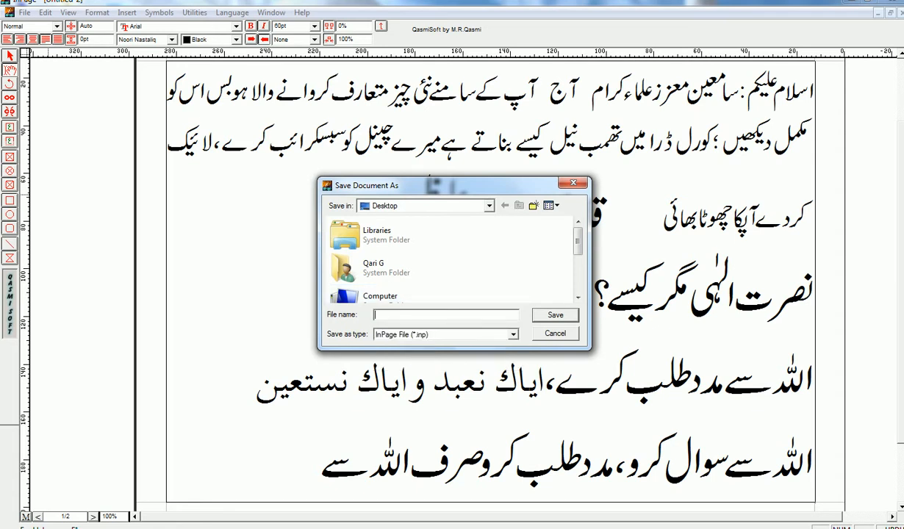
{"action": "left_click", "coordinate": [767, 528]}
{"action": "left_click", "coordinate": [811, 483]}
{"action": "type", "text": "نصرت الہی"}
{"action": "key", "text": "Return"}
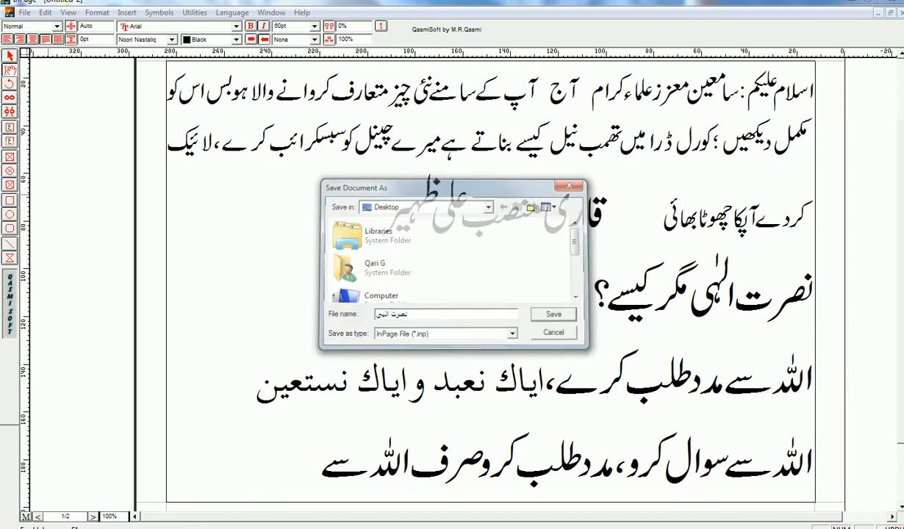
{"action": "key", "text": "Return"}
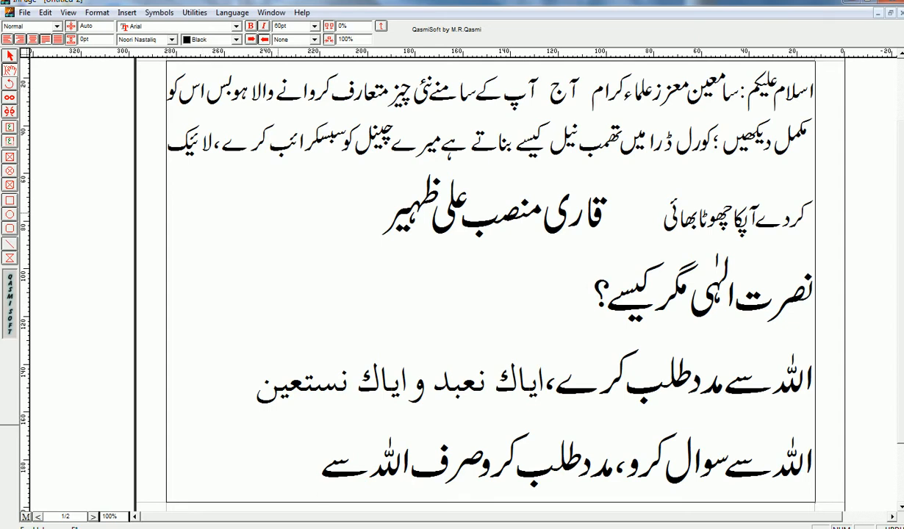
- Create a new document with the default settings and write "اب کورل کو اوپن کرتے ہے" on its first line
{"action": "key", "text": "alt+f"}
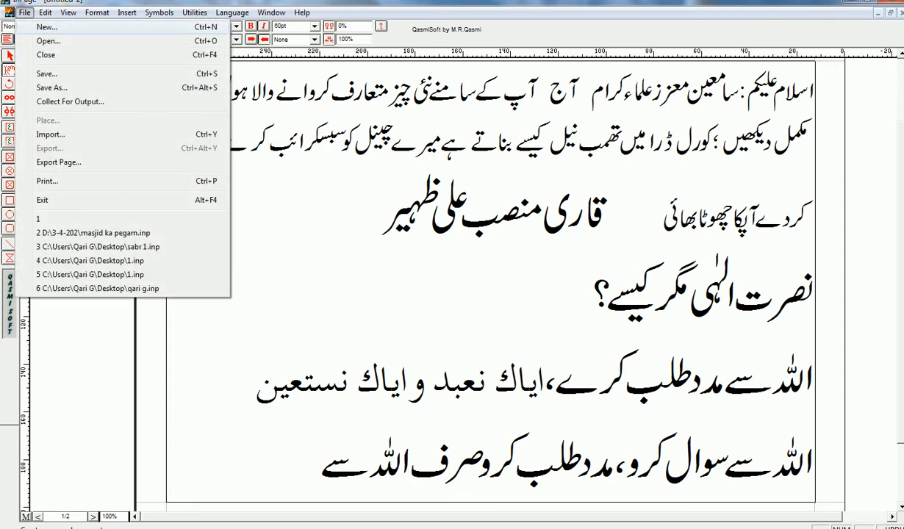
{"action": "key", "text": "Return"}
{"action": "key", "text": "Return"}
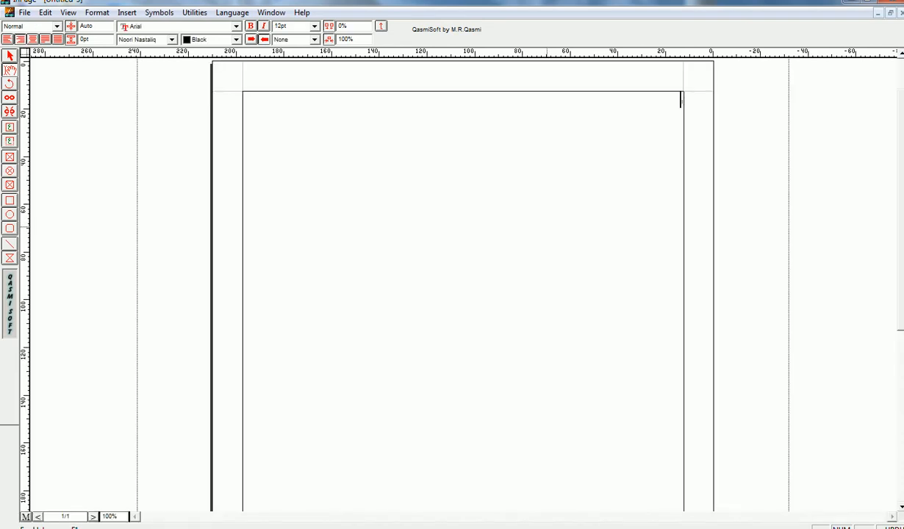
{"action": "type", "text": "کب"}
{"action": "type", "text": "ورل کہ"}
{"action": "type", "text": "و اوپن ک"}
{"action": "type", "text": "رتے ہے"}
- Set the whole sentence to 36 pt and add an Urdu comma at its end
{"action": "key", "text": "ctrl+a"}
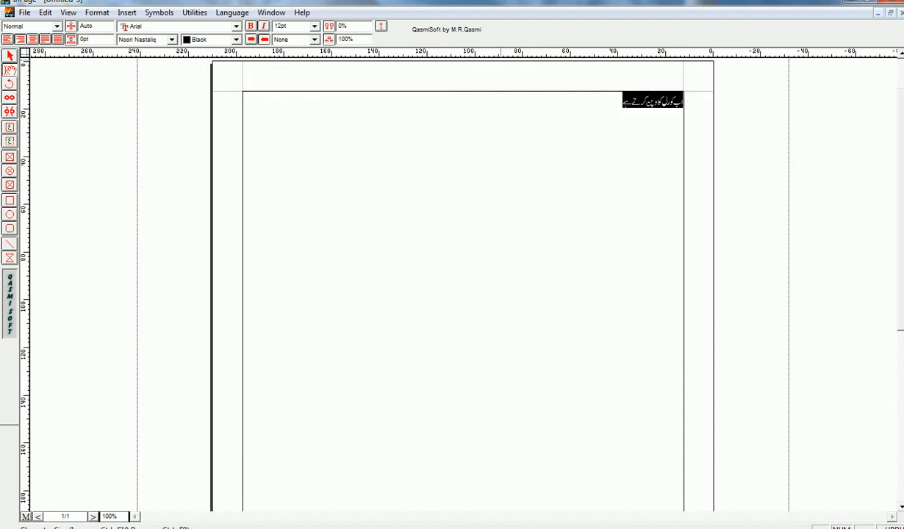
{"action": "left_click", "coordinate": [315, 26]}
{"action": "left_click", "coordinate": [285, 77]}
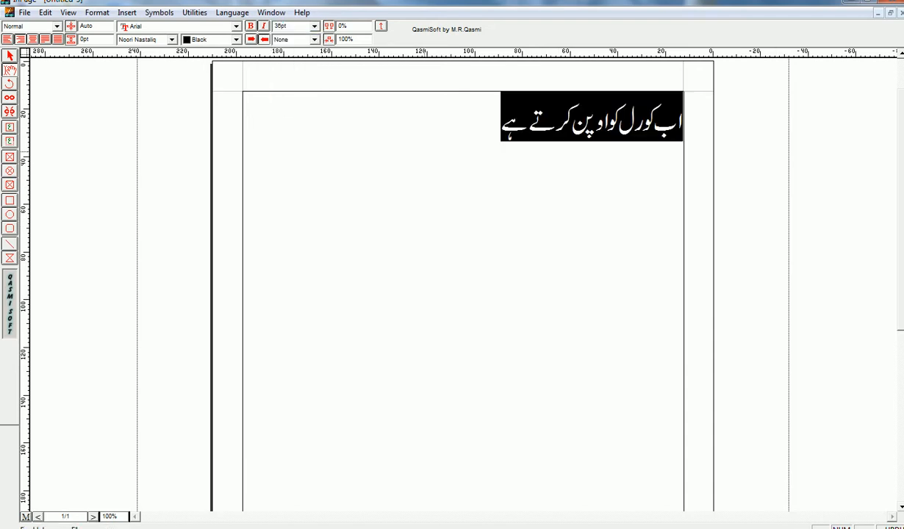
{"action": "left_click", "coordinate": [426, 151]}
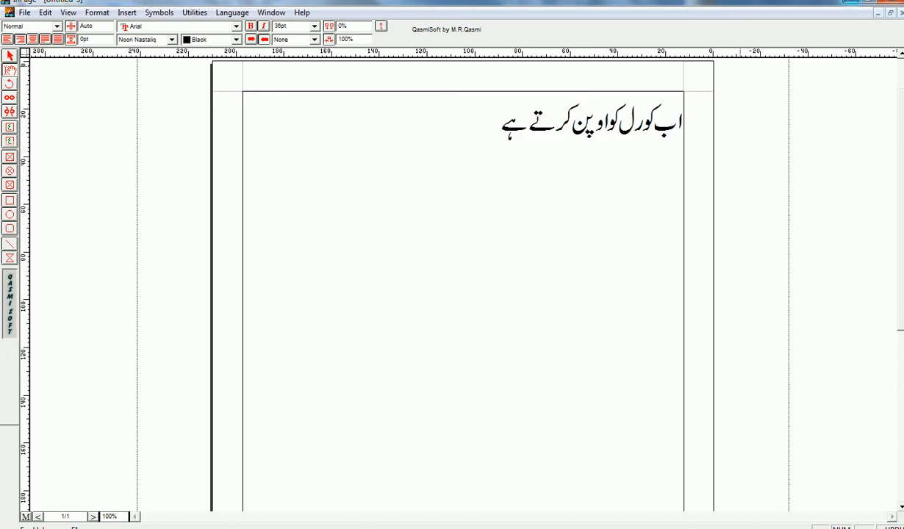
{"action": "type", "text": "،"}
- Minimize the document window and launch CorelDRAW X3 from the desktop
{"action": "left_click", "coordinate": [851, 2]}
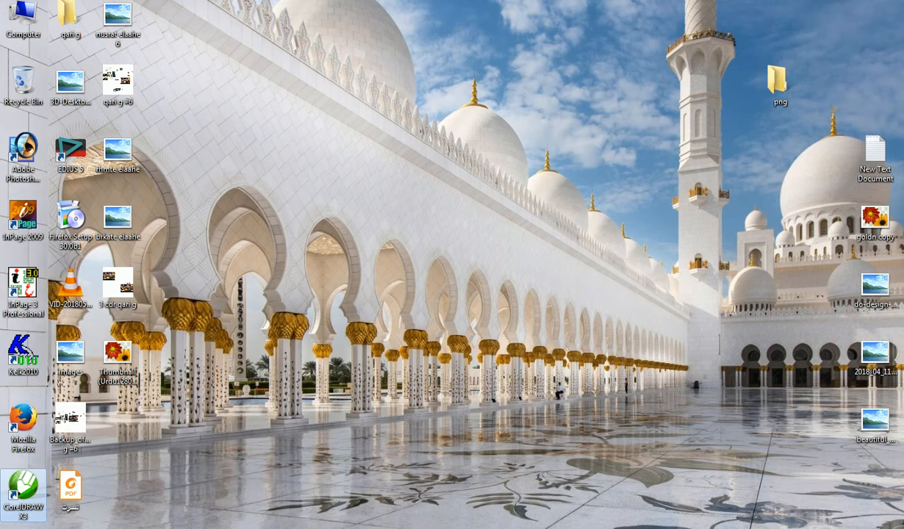
{"action": "double_click", "coordinate": [24, 489]}
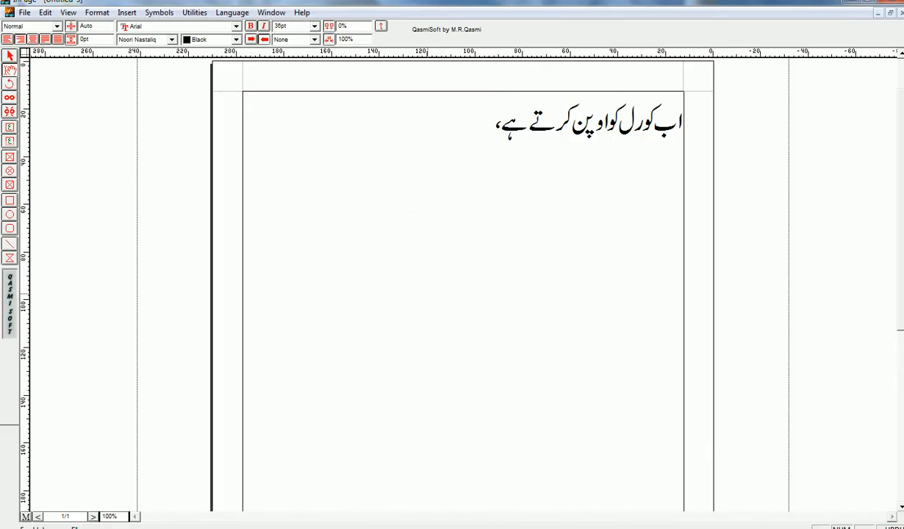
- Return to the InPage document and continue the sentence after the comma with "سائز پہلے لگانا"
{"action": "key", "text": "Return"}
{"action": "key", "text": "BackSpace"}
{"action": "type", "text": "سائز پہلے"}
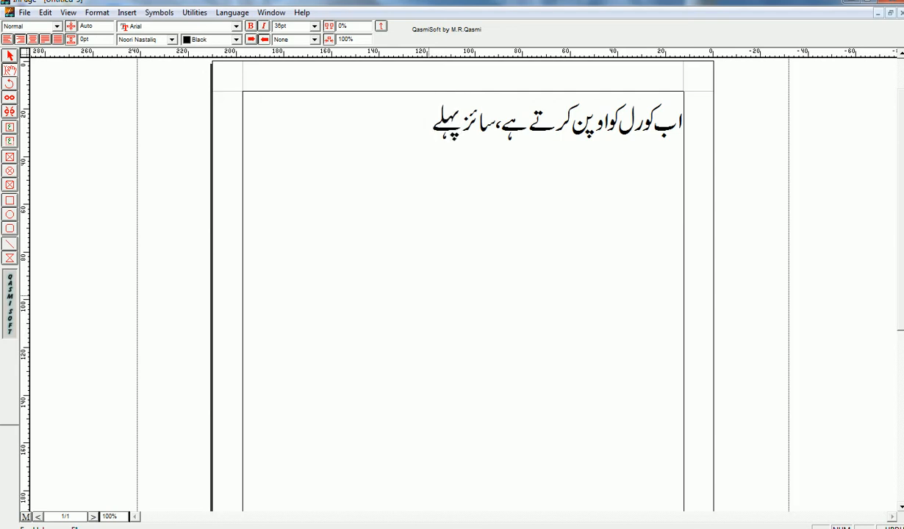
{"action": "type", "text": " لگا منا"}
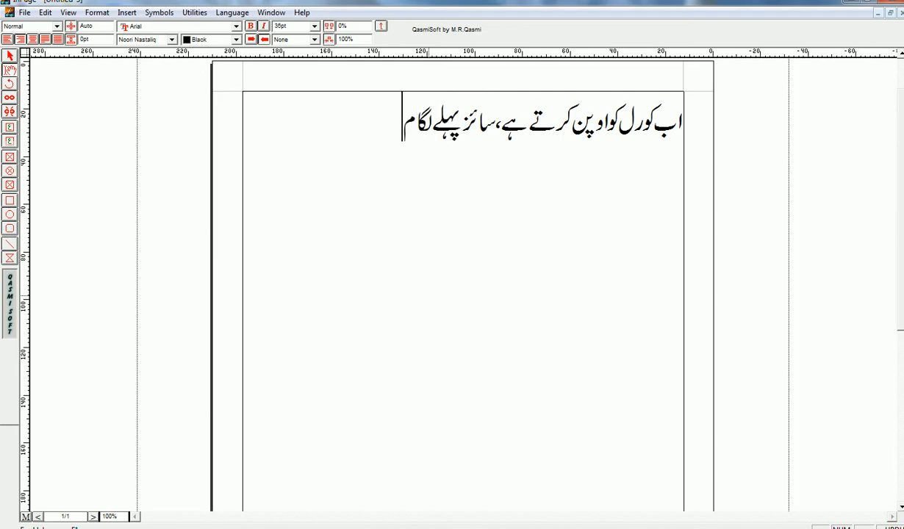
{"action": "key", "text": "BackSpace"}
{"action": "type", "text": "نا"}
{"action": "key", "text": "BackSpace"}
{"action": "key", "text": "BackSpace"}
{"action": "key", "text": "BackSpace"}
{"action": "key", "text": "BackSpace"}
{"action": "type", "text": "نا"}
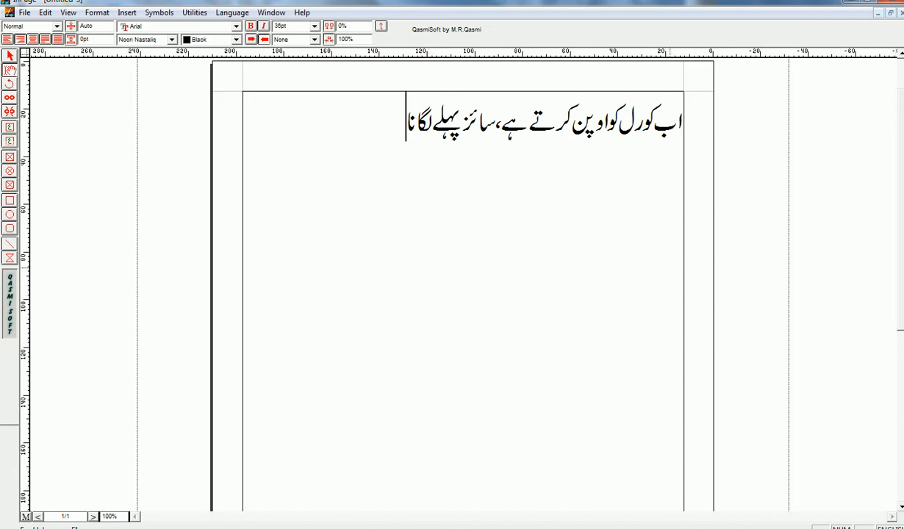
- Append the thumbnail size 1280 : 720 to the sentence in English digits, with a colon between the two numbers
{"action": "type", "text": "12"}
{"action": "type", "text": ".8"}
{"action": "key", "text": "BackSpace"}
{"action": "key", "text": "BackSpace"}
{"action": "type", "text": "80"}
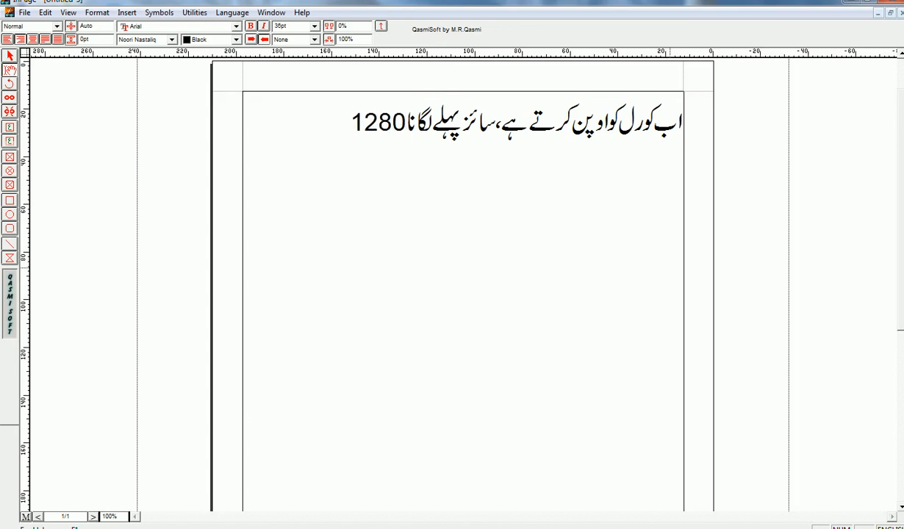
{"action": "type", "text": "Ô"}
{"action": "key", "text": "BackSpace"}
{"action": "type", "text": "720"}
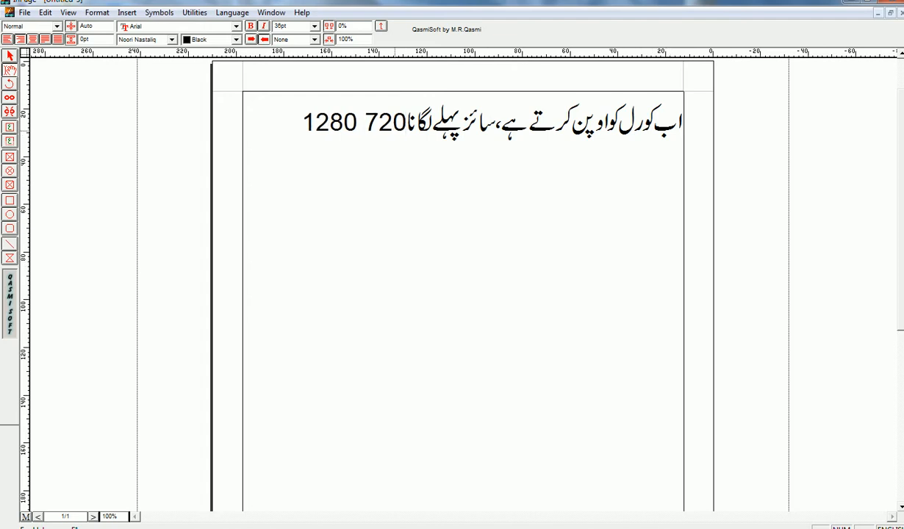
{"action": "left_click", "coordinate": [360, 119]}
{"action": "type", "text": ":"}
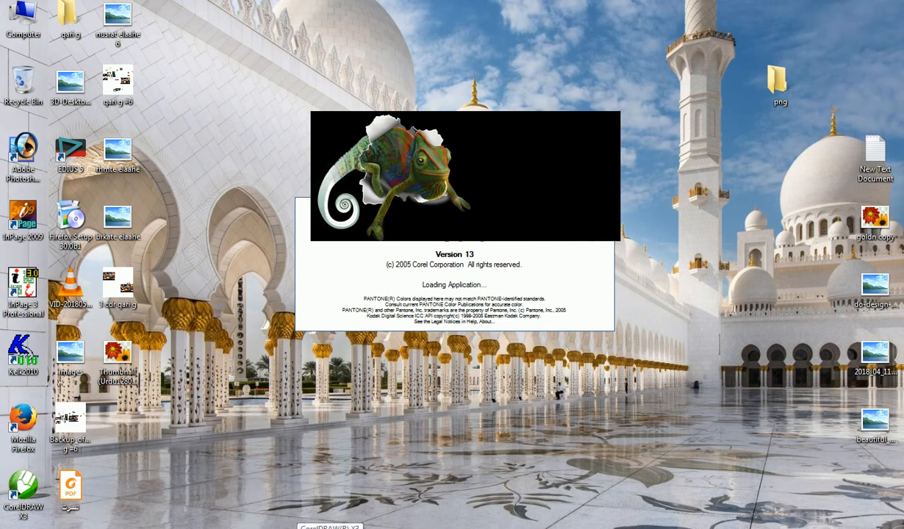
- Open the 9-4-2020 subfolder of the desktop's png folder and view image 2 as a slide show
{"action": "double_click", "coordinate": [779, 82]}
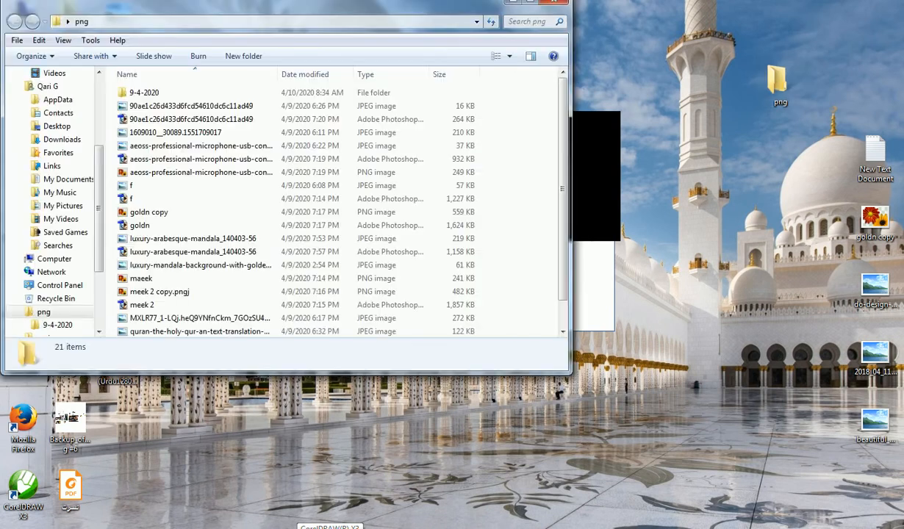
{"action": "double_click", "coordinate": [144, 93]}
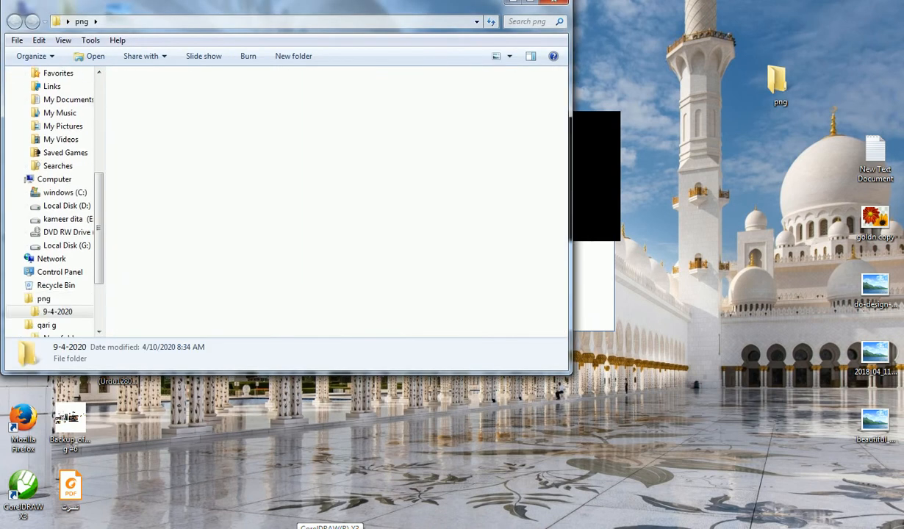
{"action": "right_click", "coordinate": [159, 104]}
{"action": "key", "text": "Escape"}
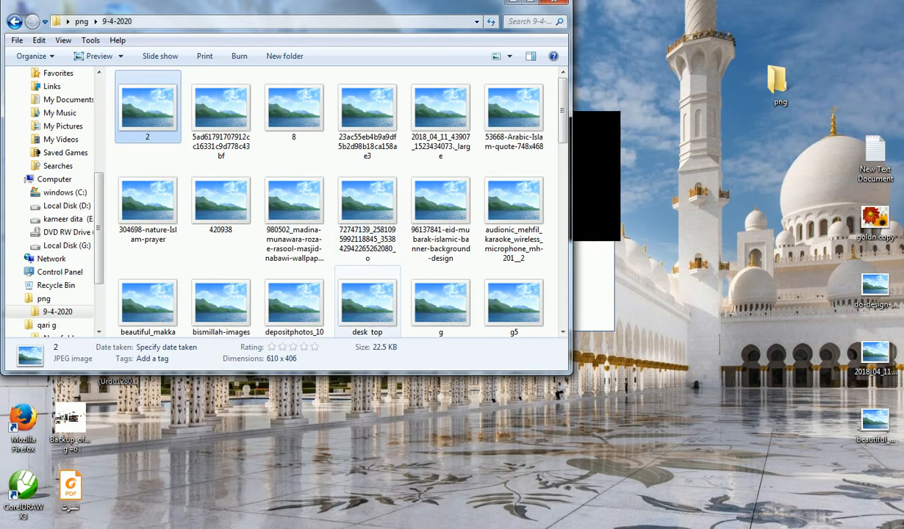
{"action": "key", "text": "Return"}
{"action": "left_click", "coordinate": [455, 473]}
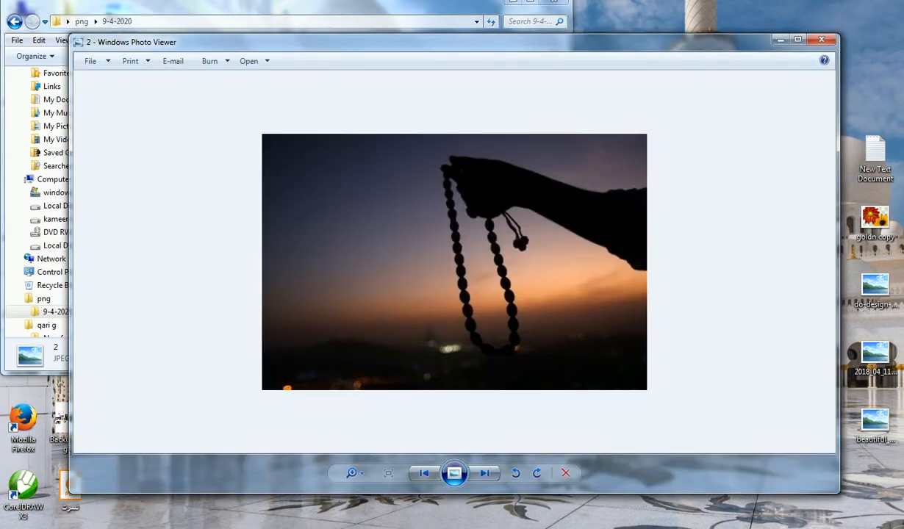
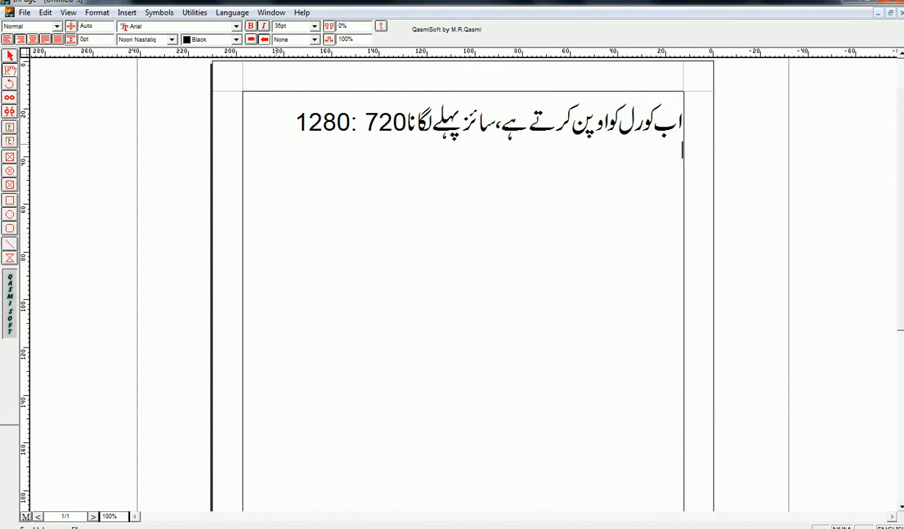
- Start a new line below the size sentence with the Urdu text "پہلے ہم بنا چکے ہے"
{"action": "key", "text": "Return"}
{"action": "type", "text": "Àáÿ"}
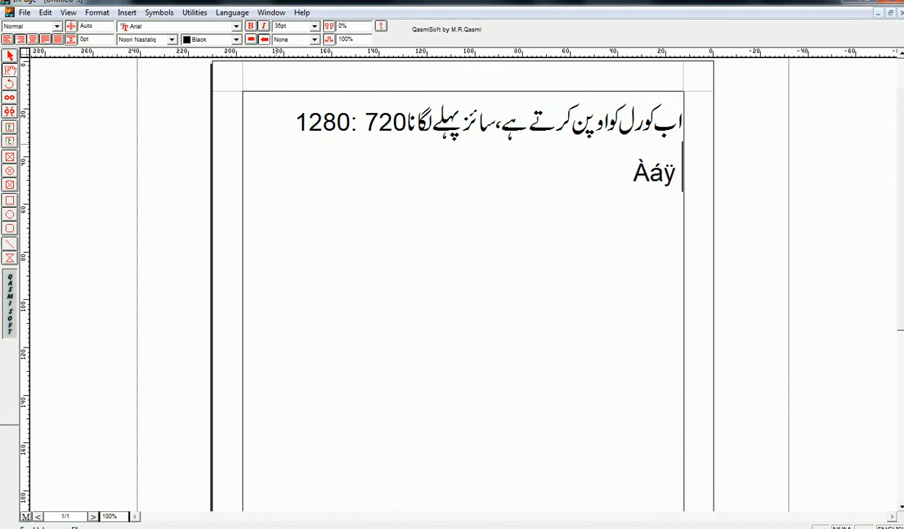
{"action": "key", "text": "BackSpace"}
{"action": "key", "text": "BackSpace"}
{"action": "key", "text": "BackSpace"}
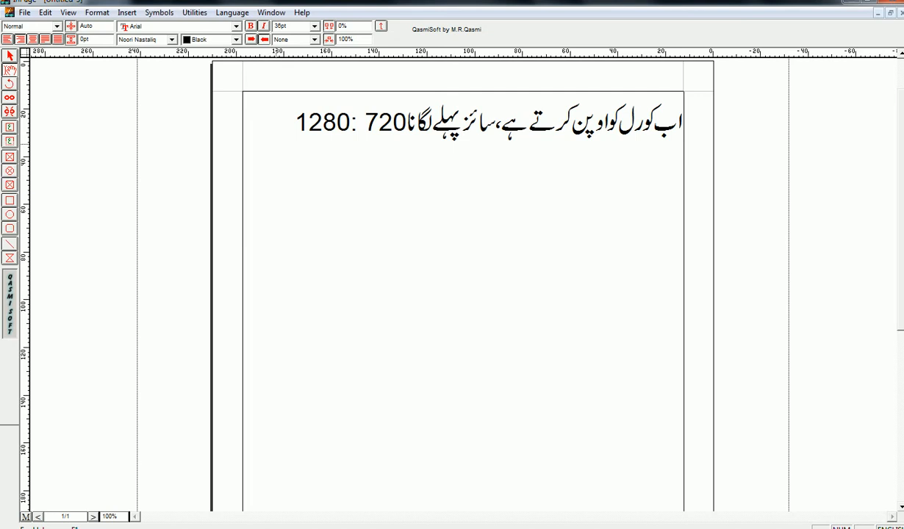
{"action": "type", "text": "پہلے"}
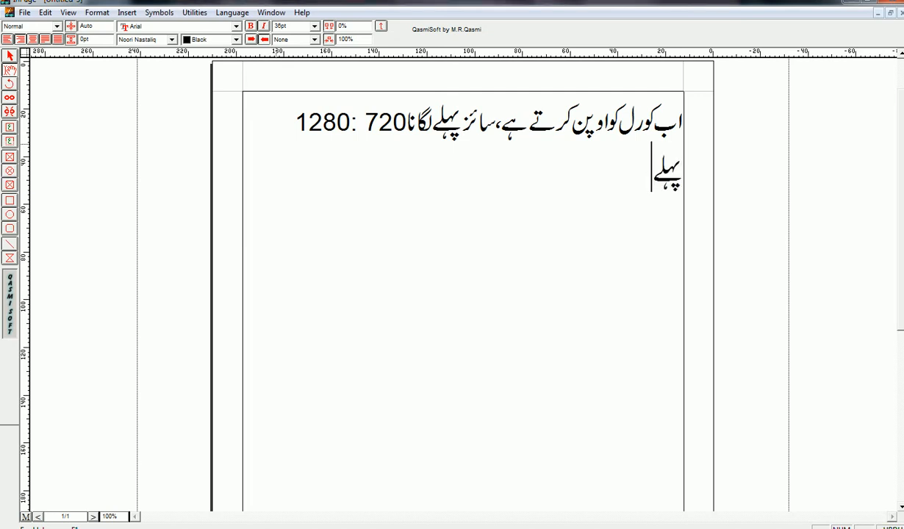
{"action": "type", "text": " ہم بنا چک"}
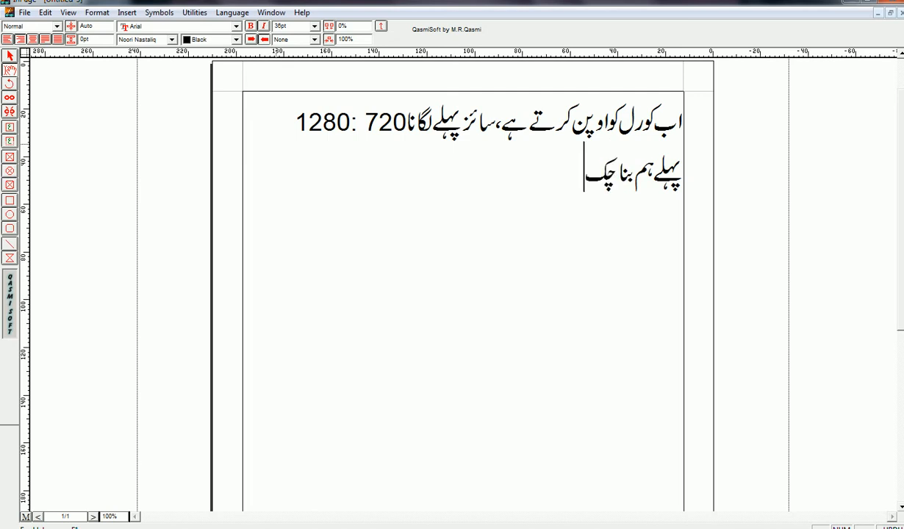
{"action": "type", "text": "ے ہے"}
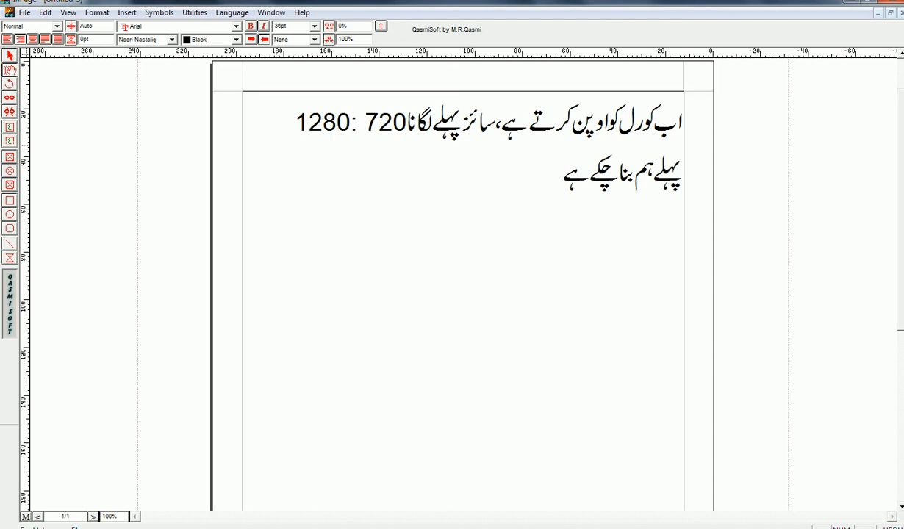
- Continue the second line with "تھمب نیل، اس کو اوپن کر رہے"
{"action": "type", "text": " تھ"}
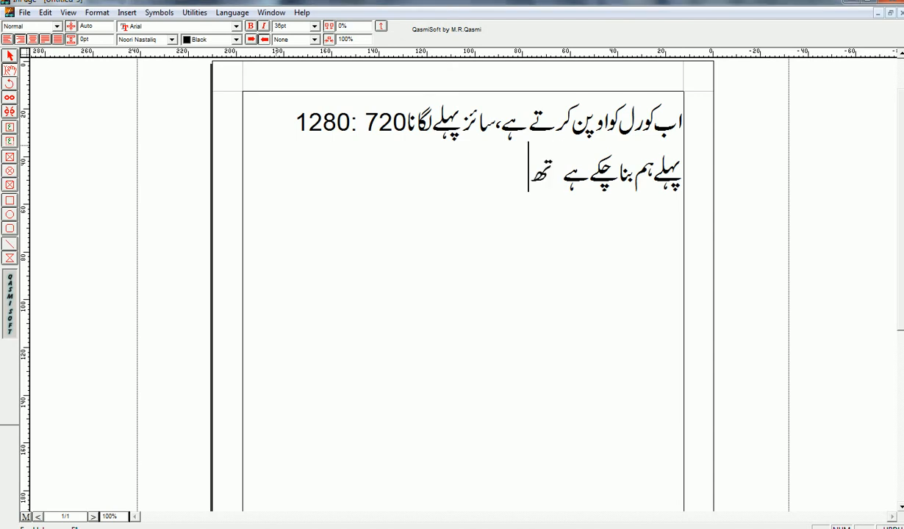
{"action": "type", "text": "ب"}
{"action": "key", "text": "BackSpace"}
{"action": "type", "text": "مبنیل"}
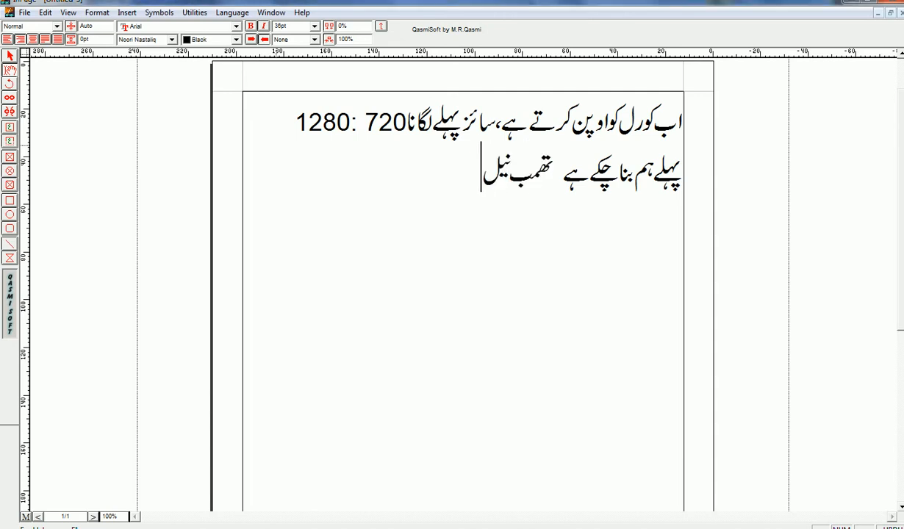
{"action": "type", "text": "، اس کوا"}
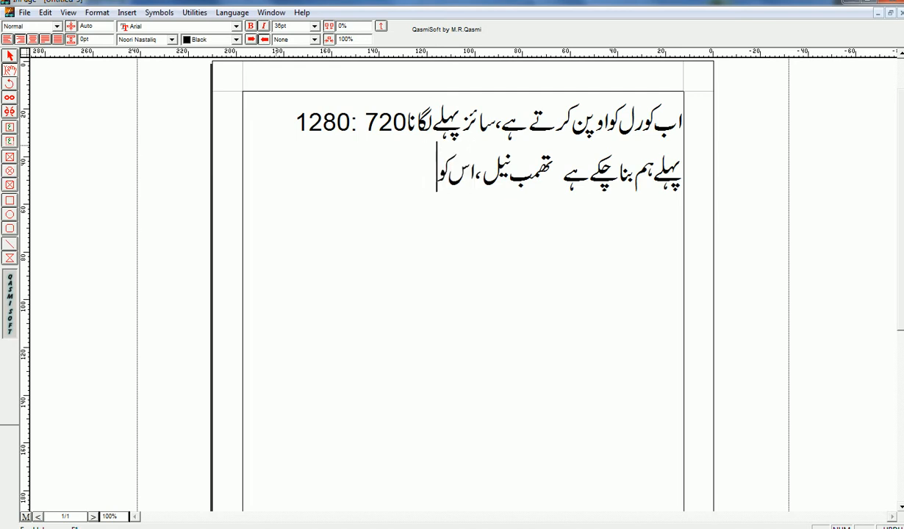
{"action": "type", "text": "وپن کع"}
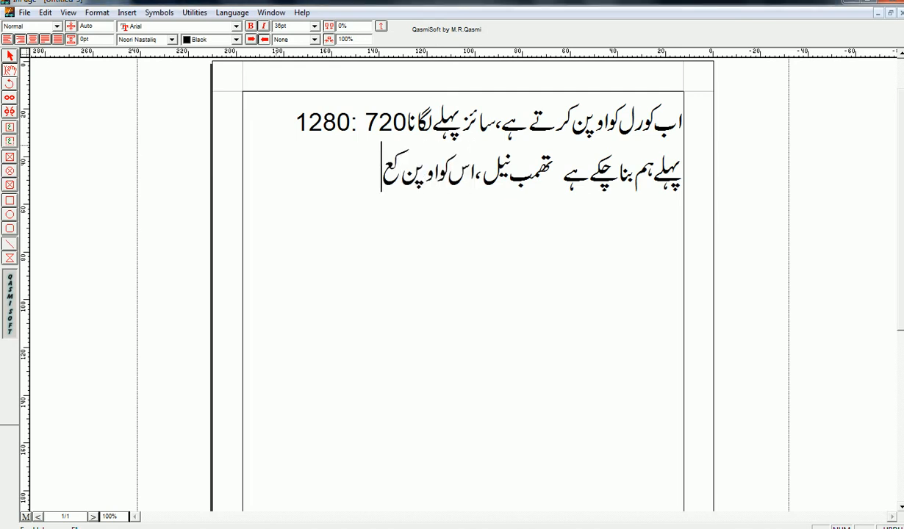
{"action": "key", "text": "BackSpace"}
{"action": "type", "text": "ر رہ"}
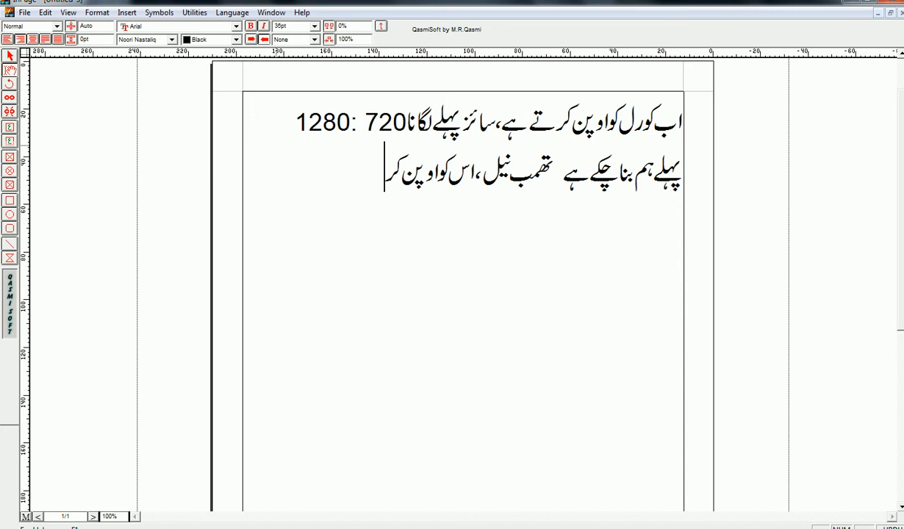
{"action": "type", "text": "ے"}
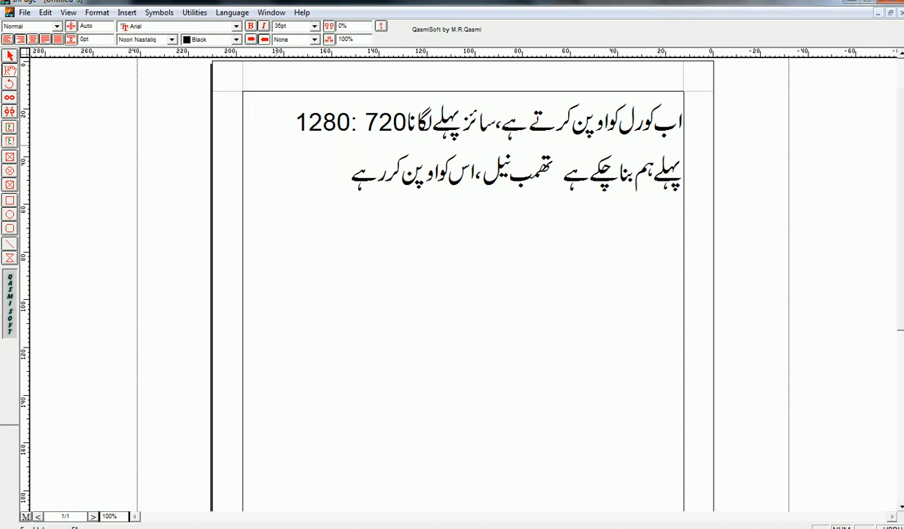
- Add the Urdu phrases "انتظار کرے" and "دیکھتے رہیے" to the end of the sentence
{"action": "type", "text": " انتظار کرے"}
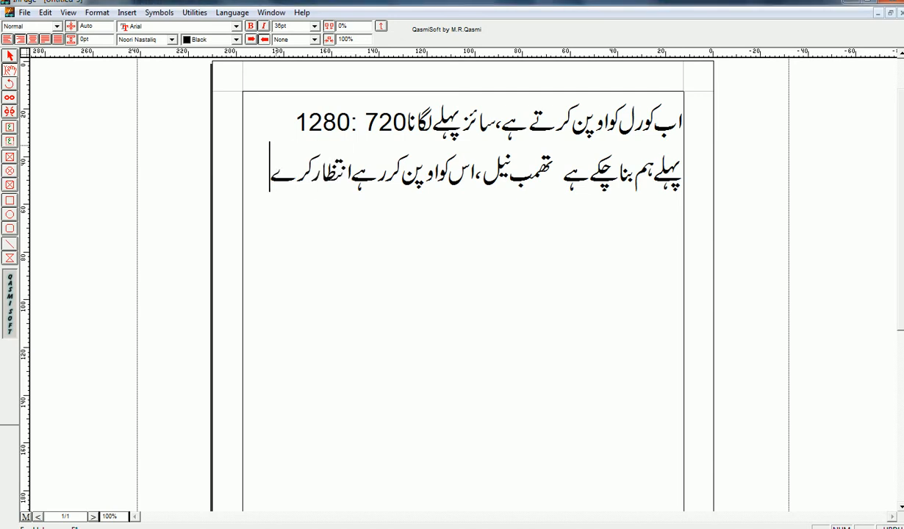
{"action": "type", "text": " دیکھت"}
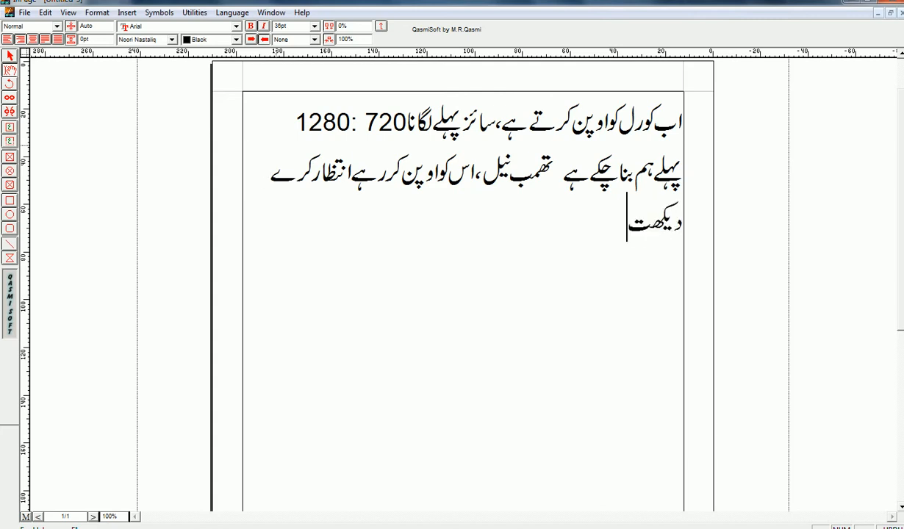
{"action": "type", "text": "ے رہے"}
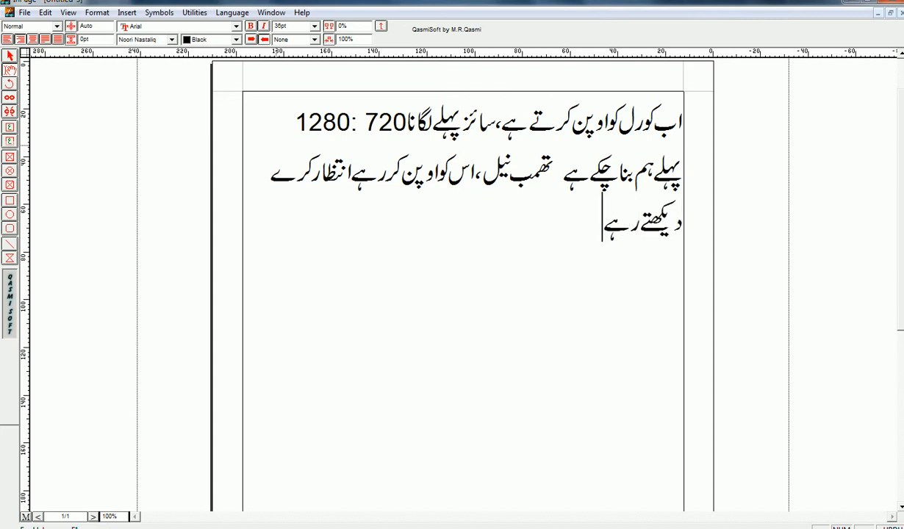
{"action": "key", "text": "BackSpace"}
{"action": "type", "text": "یے"}
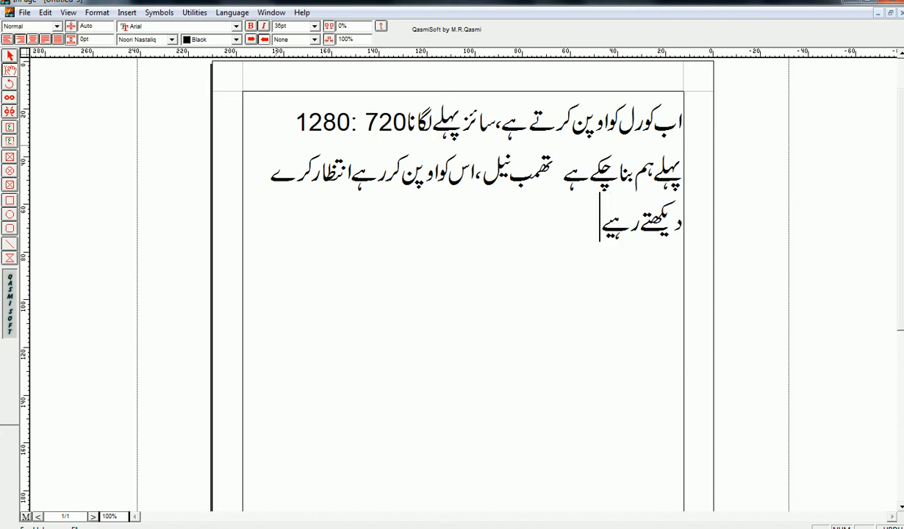
- Add a comma and the words "سنتے رہیے" after "دیکھتے رہیے"
{"action": "type", "text": "، سنتے"}
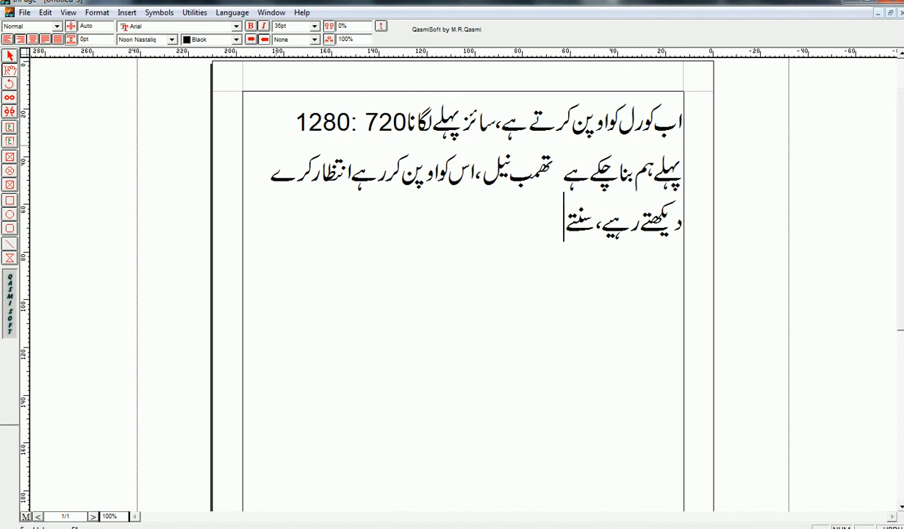
{"action": "type", "text": " رہء"}
{"action": "type", "text": "ے"}
{"action": "key", "text": "BackSpace"}
{"action": "key", "text": "BackSpace"}
{"action": "type", "text": "ہیء"}
{"action": "key", "text": "BackSpace"}
{"action": "key", "text": "BackSpace"}
{"action": "key", "text": "BackSpace"}
{"action": "type", "text": "یے"}
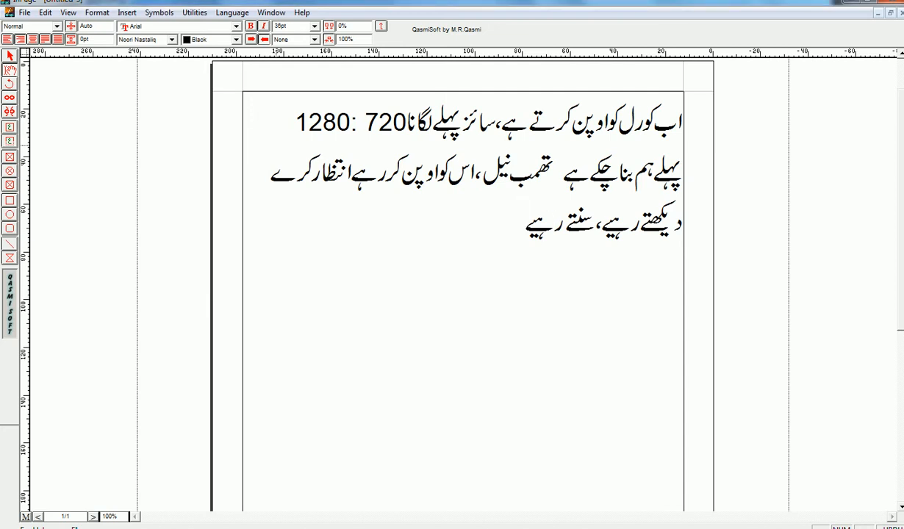
- Continue after a comma with "اپنے بھائی", the presenter's name and "کی حوصلہ افزائی کرے"
{"action": "type", "text": "،"}
{"action": "type", "text": "اپنے"}
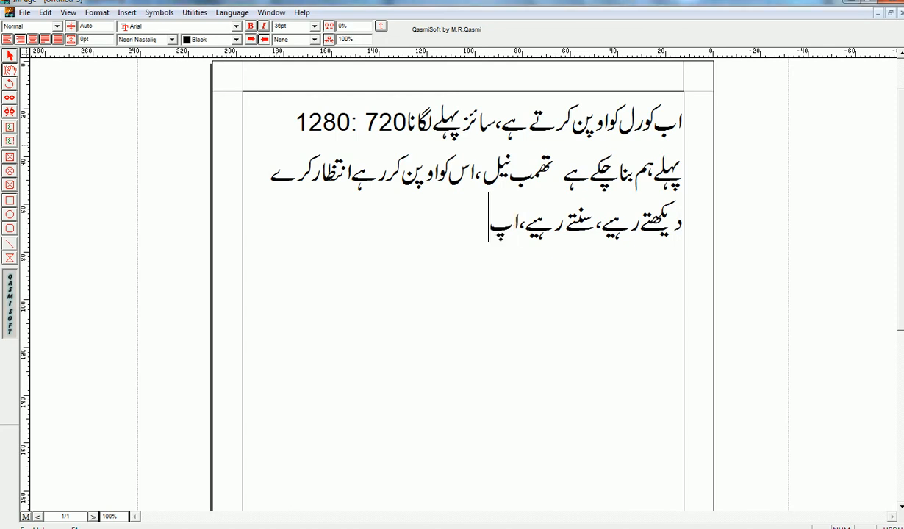
{"action": "type", "text": " بھائی"}
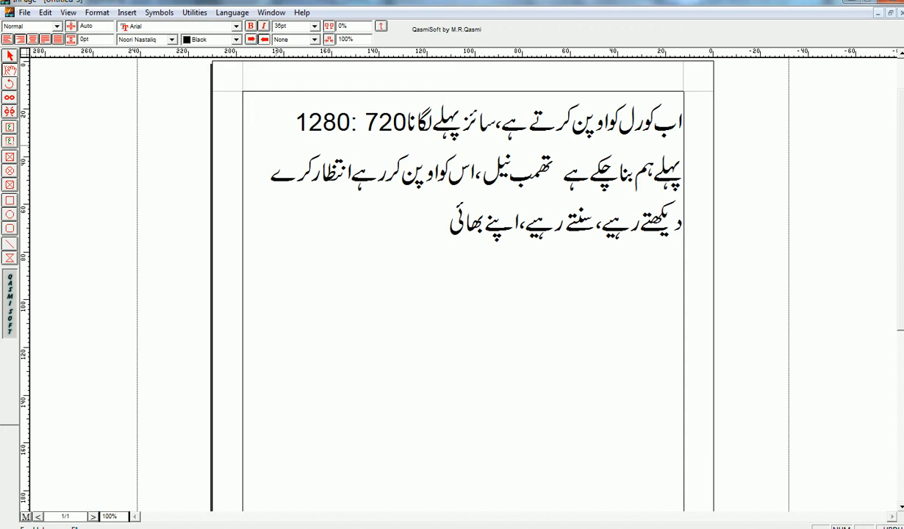
{"action": "type", "text": " منصب"}
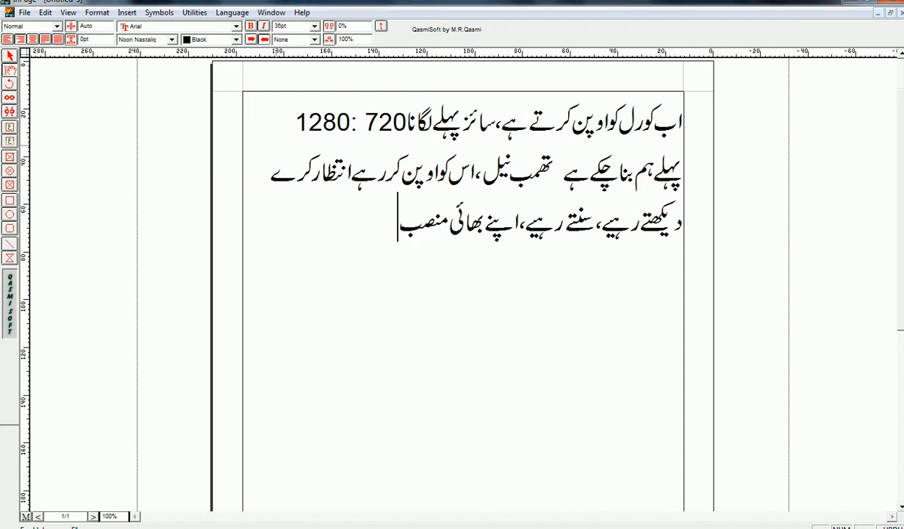
{"action": "type", "text": " کی"}
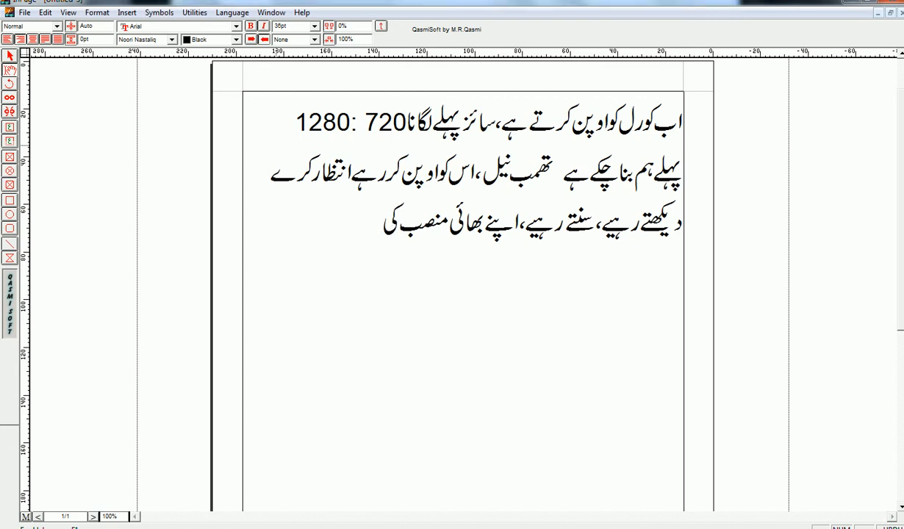
{"action": "type", "text": " حوصلہافزائی"}
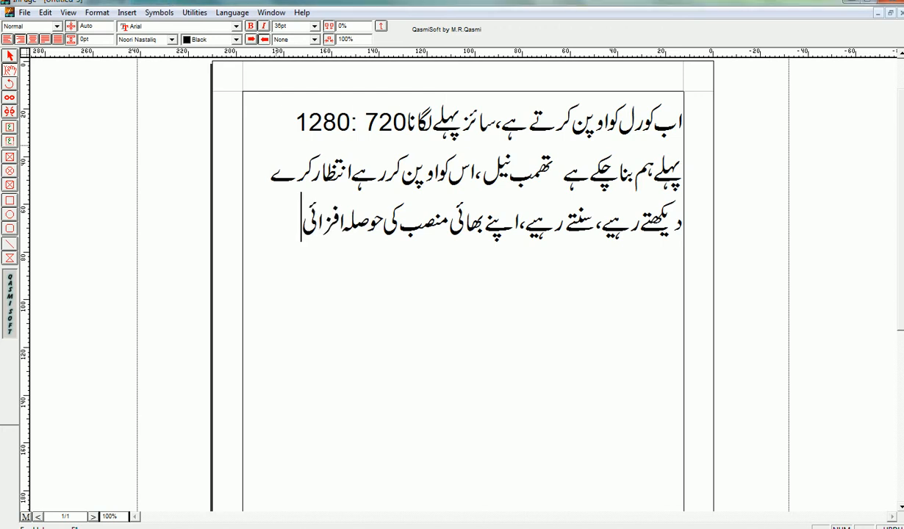
{"action": "type", "text": " کرت"}
{"action": "key", "text": "BackSpace"}
{"action": "type", "text": "ے"}
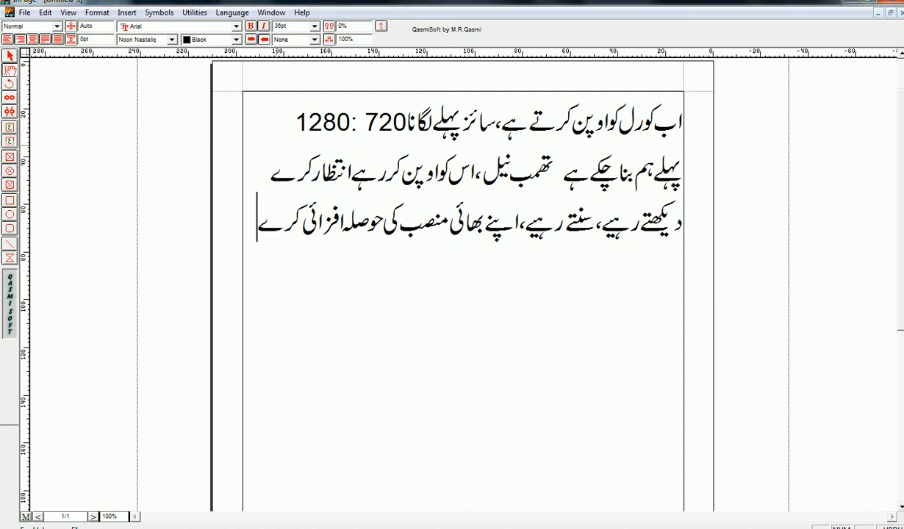
- Begin a new paragraph with the Urdu words "ان شا اللہ آپکو"
{"action": "key", "text": "Return"}
{"action": "type", "text": "ان شا"}
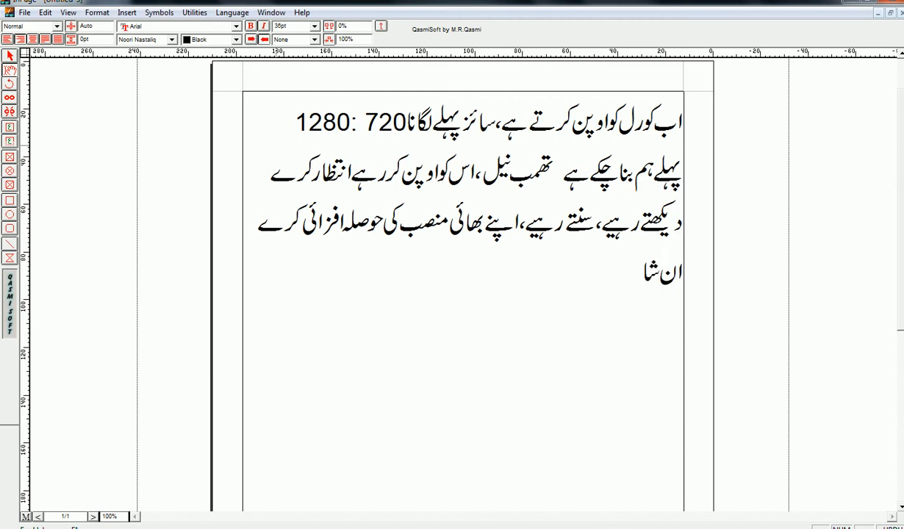
{"action": "type", "text": "الله"}
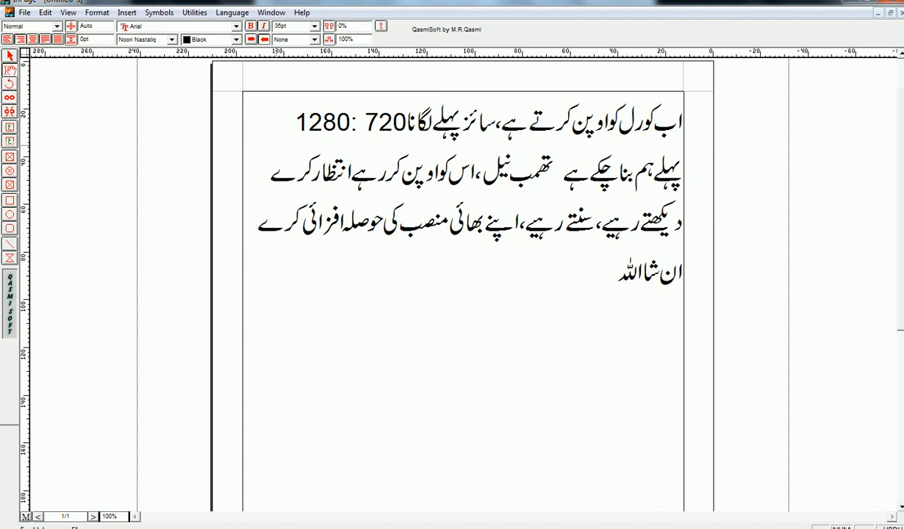
{"action": "type", "text": "ا"}
{"action": "type", "text": "ٓپکو"}
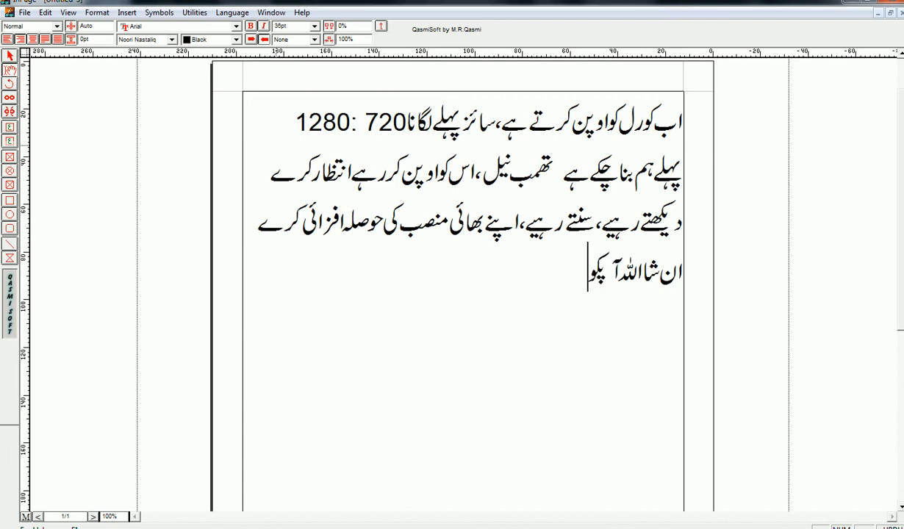
- Complete the promise in the new paragraph with "مکمل اشتہار بنا کر دیکھاؤ گا"
{"action": "type", "text": "مکمل"}
{"action": "type", "text": "ا"}
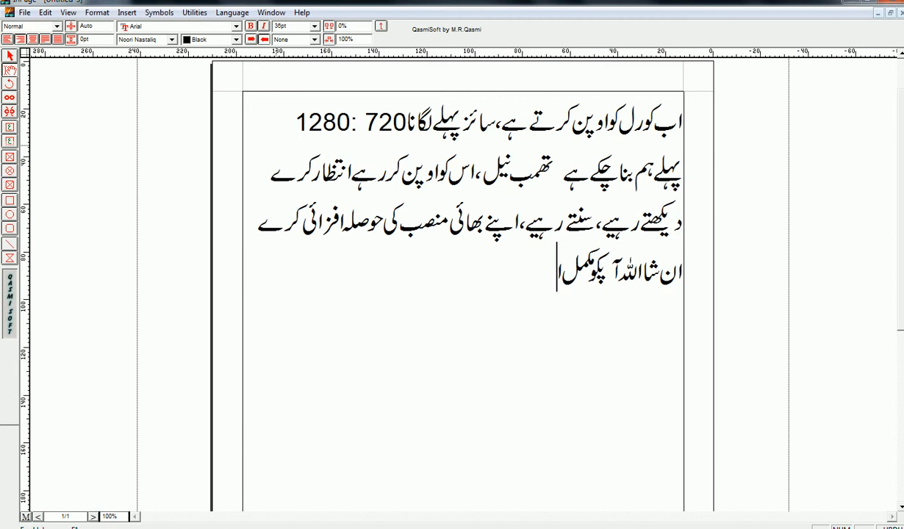
{"action": "type", "text": "شتہا"}
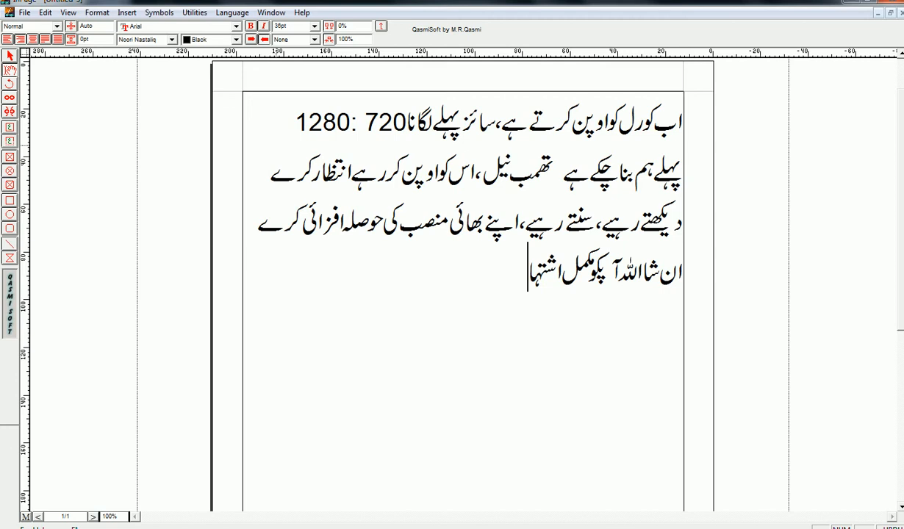
{"action": "type", "text": "ربنا کر دیکھا"}
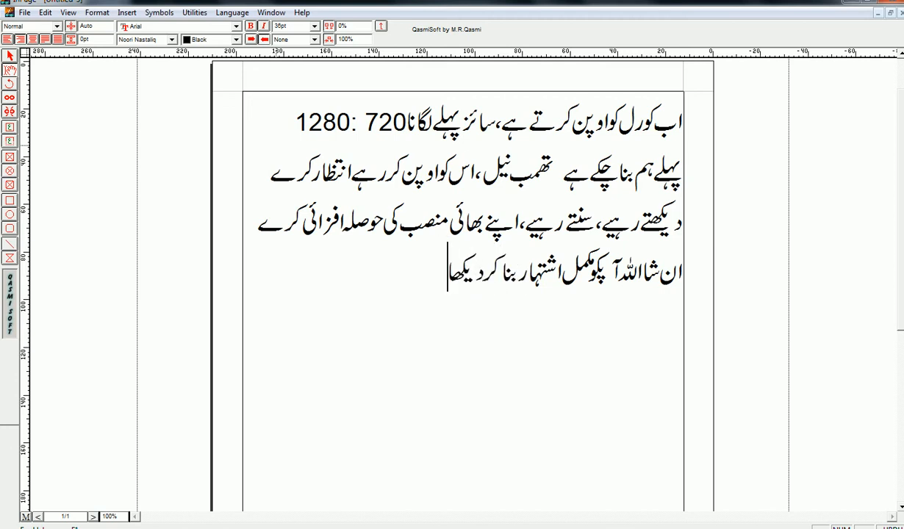
{"action": "type", "text": "ؤو"}
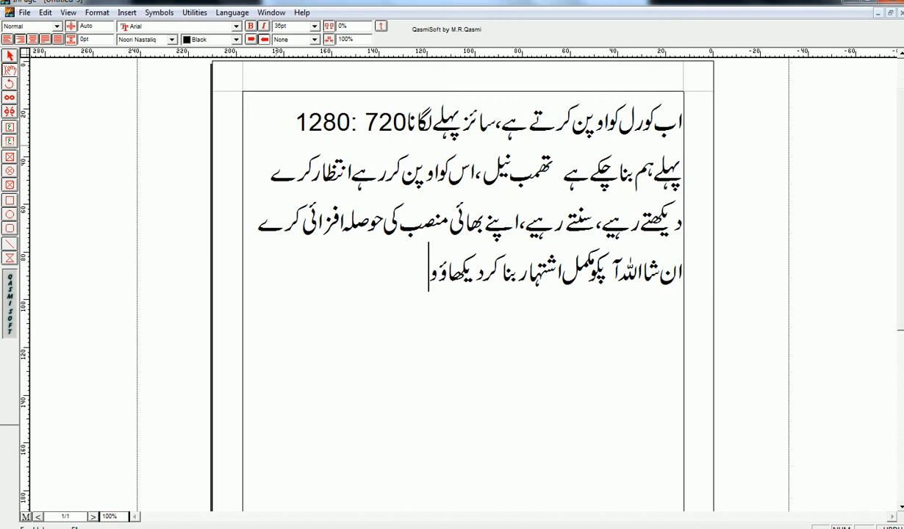
{"action": "type", "text": "ں"}
{"action": "key", "text": "BackSpace"}
{"action": "key", "text": "BackSpace"}
{"action": "type", "text": "گا"}
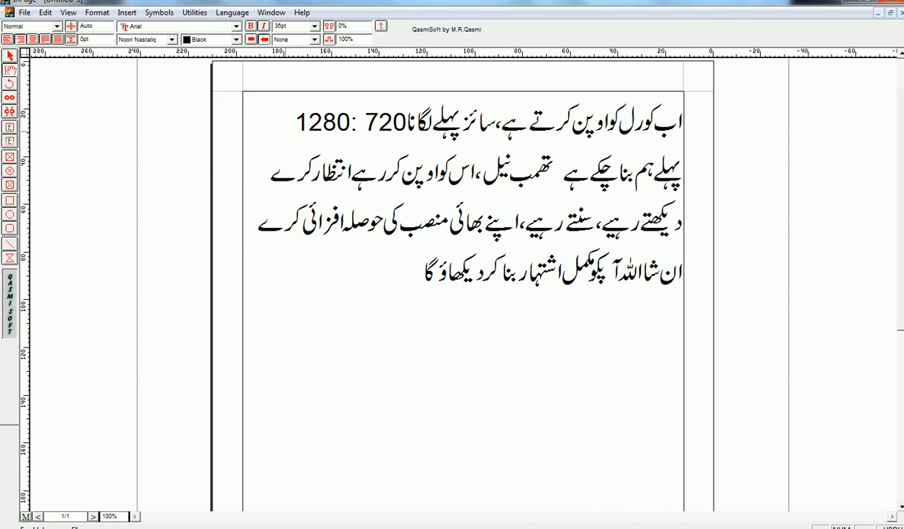
- Continue the last paragraph with "ہمارا کورل اوپن ہو چکا ہے", a comma and the word "اب"
{"action": "type", "text": "ہمارا کو"}
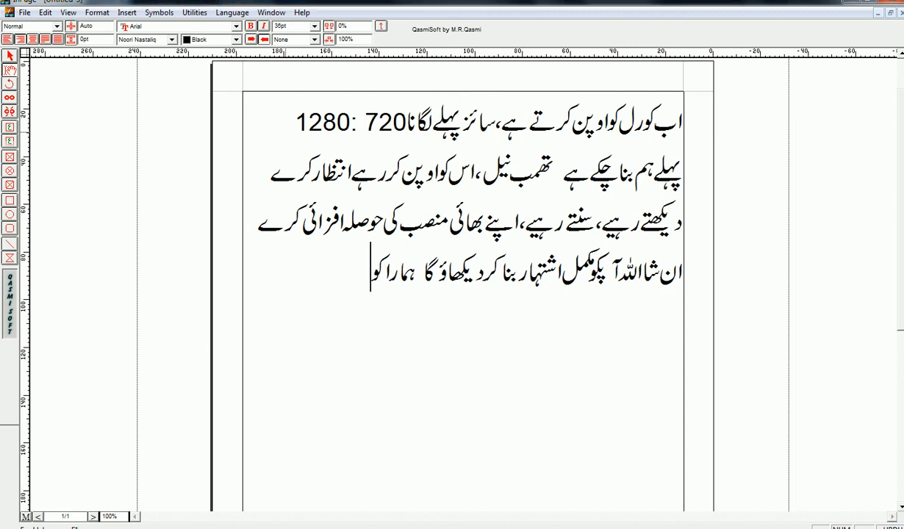
{"action": "type", "text": "رلاوپن ہو چکا ہے"}
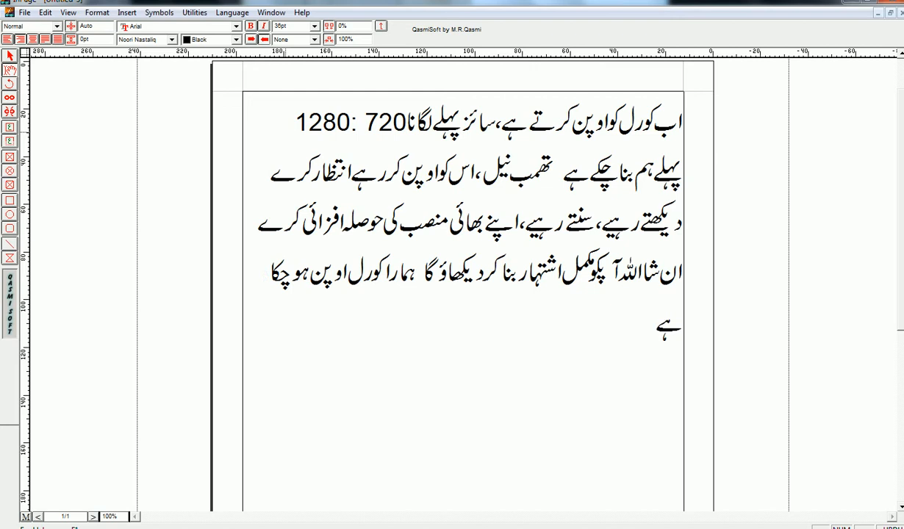
{"action": "type", "text": "،اب"}
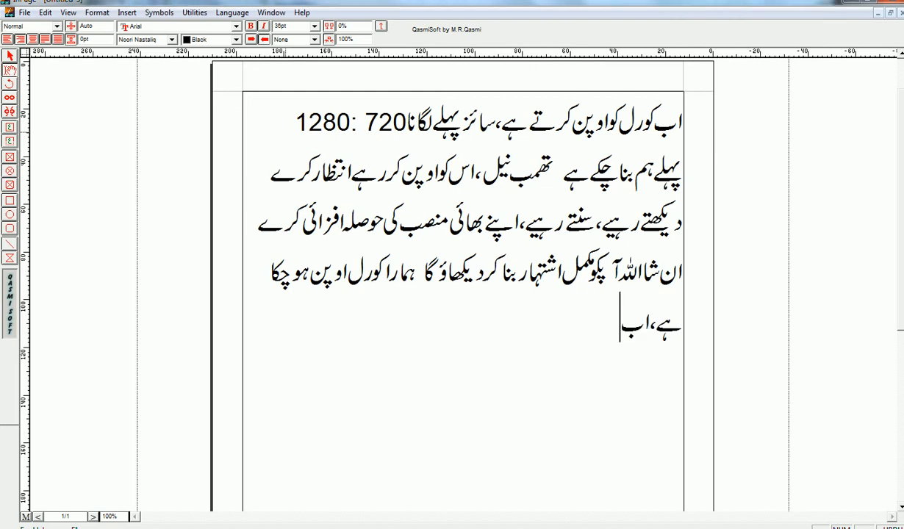
- Add the words "ان پیچ سے اسکو کاپی کرے" after "اب"
{"action": "type", "text": " ان پیچ س"}
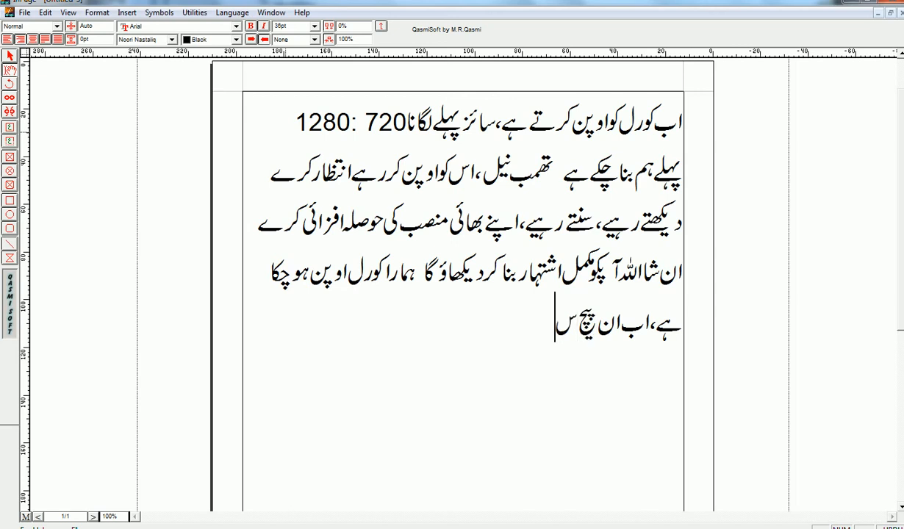
{"action": "type", "text": "ے اکو"}
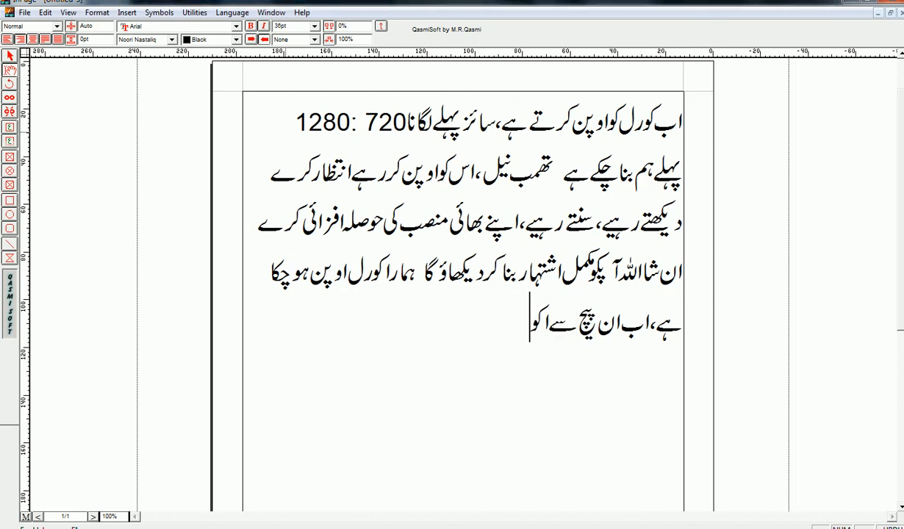
{"action": "key", "text": "BackSpace"}
{"action": "key", "text": "BackSpace"}
{"action": "type", "text": "سکوکو"}
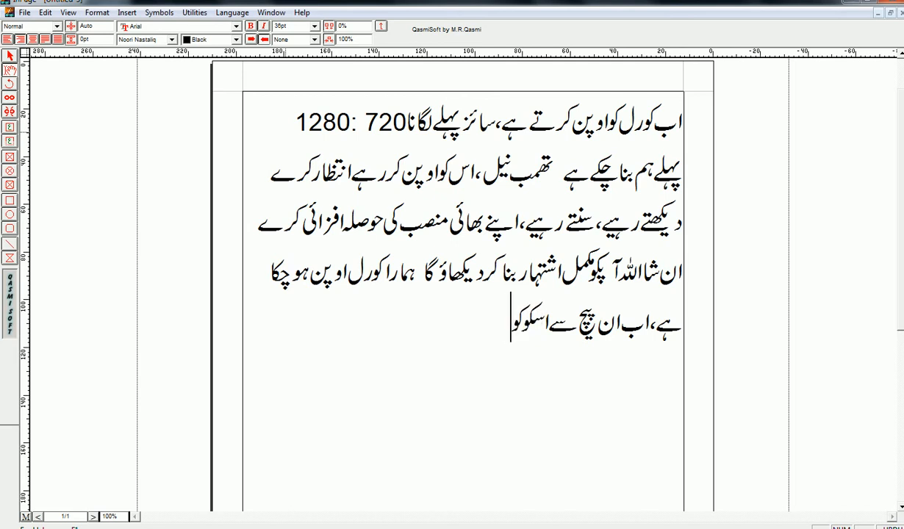
{"action": "key", "text": "BackSpace"}
{"action": "key", "text": "BackSpace"}
{"action": "type", "text": "کاپی کرے "}
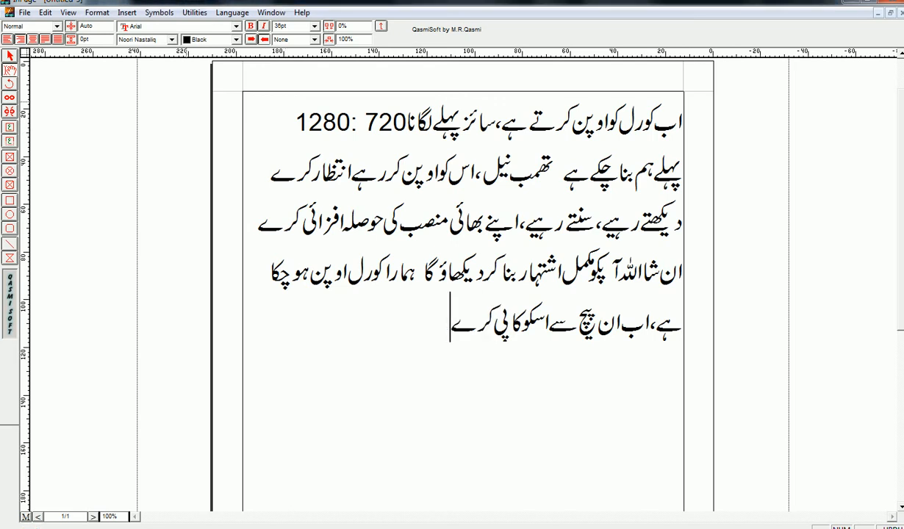
- Add the instruction "ایرو پر کلک کرے" at the end of the text
{"action": "type", "text": "ایرو پ"}
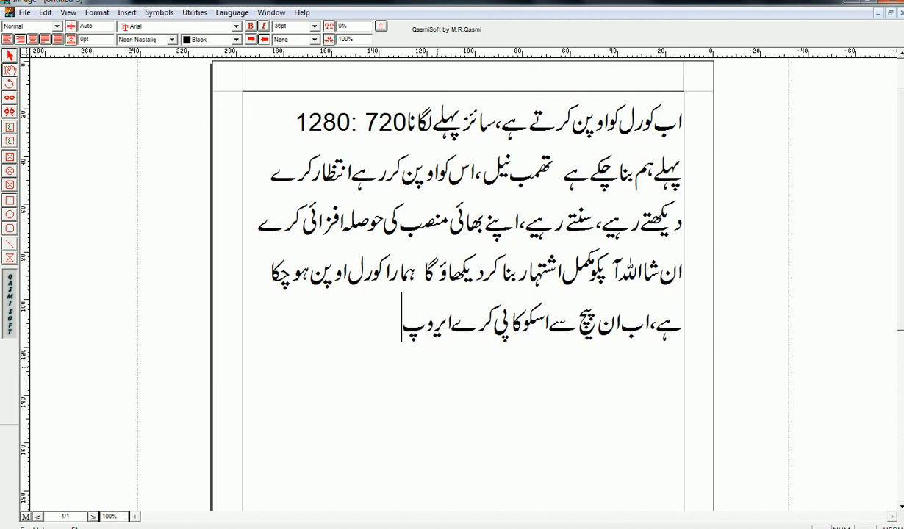
{"action": "type", "text": "ر کلک"}
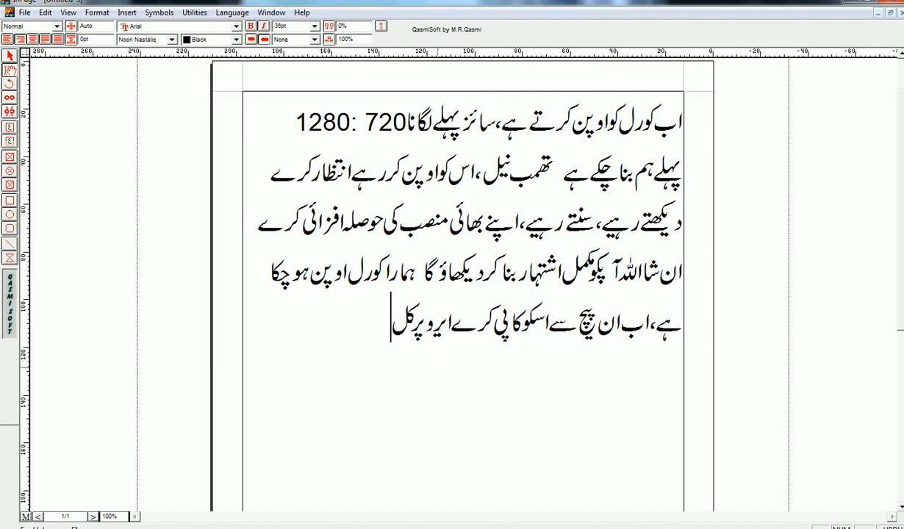
{"action": "type", "text": " کر"}
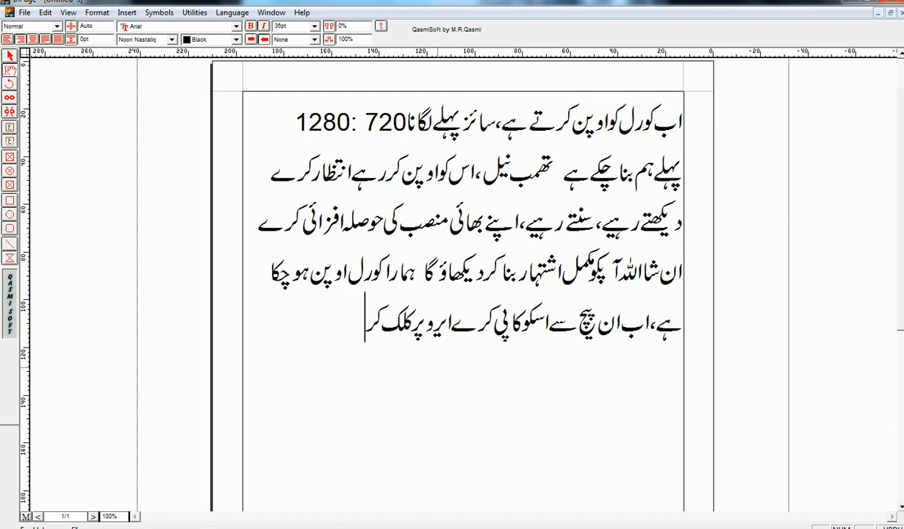
{"action": "type", "text": "ے"}
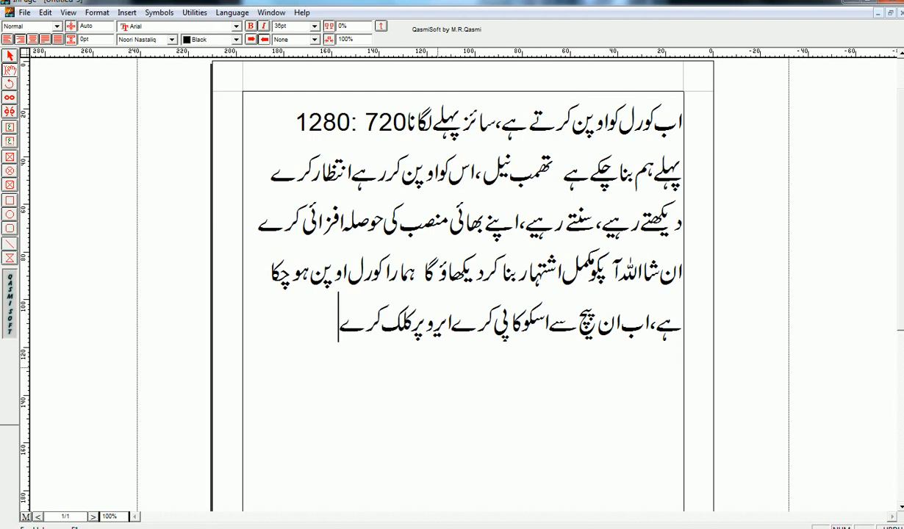
{"action": "left_click", "coordinate": [10, 56]}
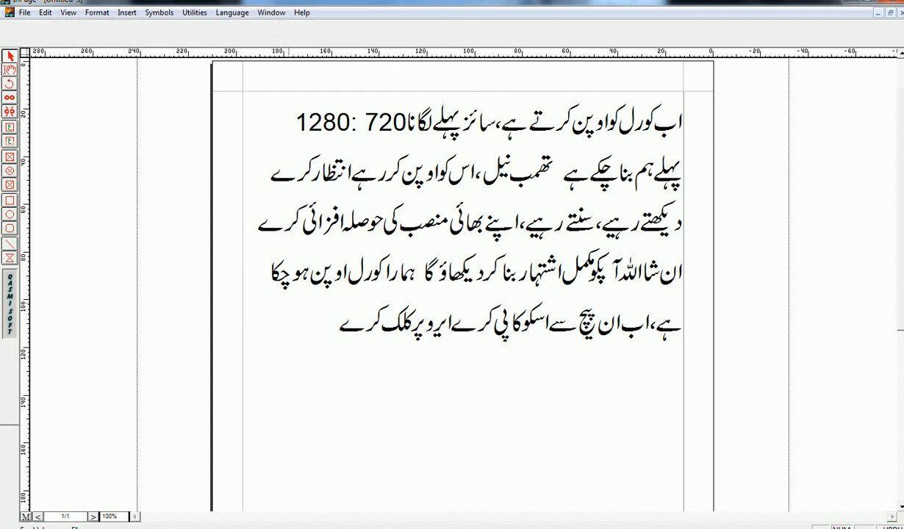
{"action": "right_click", "coordinate": [277, 293]}
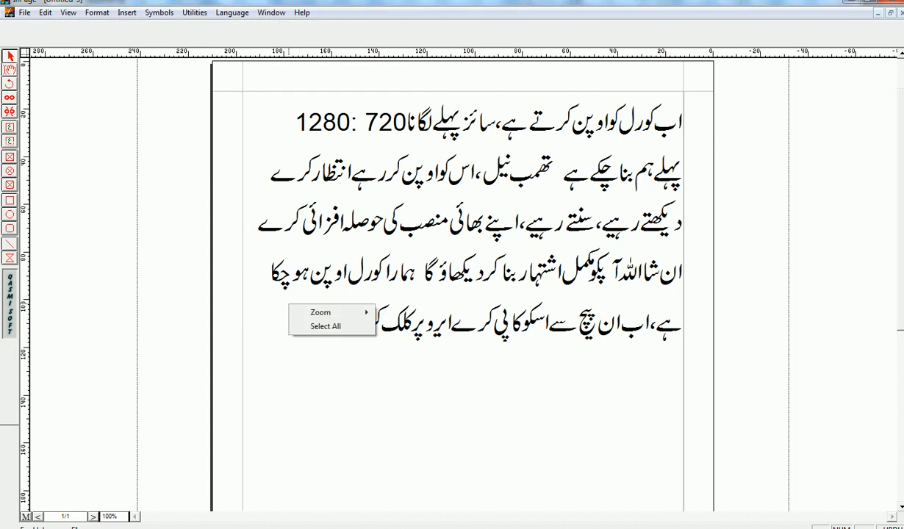
{"action": "left_click", "coordinate": [307, 316]}
{"action": "left_click", "coordinate": [184, 288]}
- Resume at the end of the text with a comma and "پھر لفٹ دبائیں"
{"action": "left_click", "coordinate": [335, 327]}
{"action": "type", "text": "،پھر"}
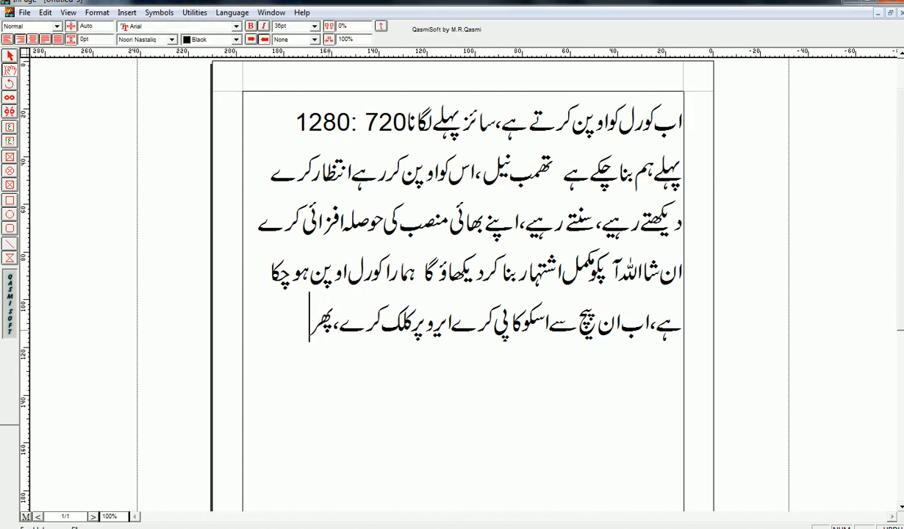
{"action": "type", "text": "لفٹ"}
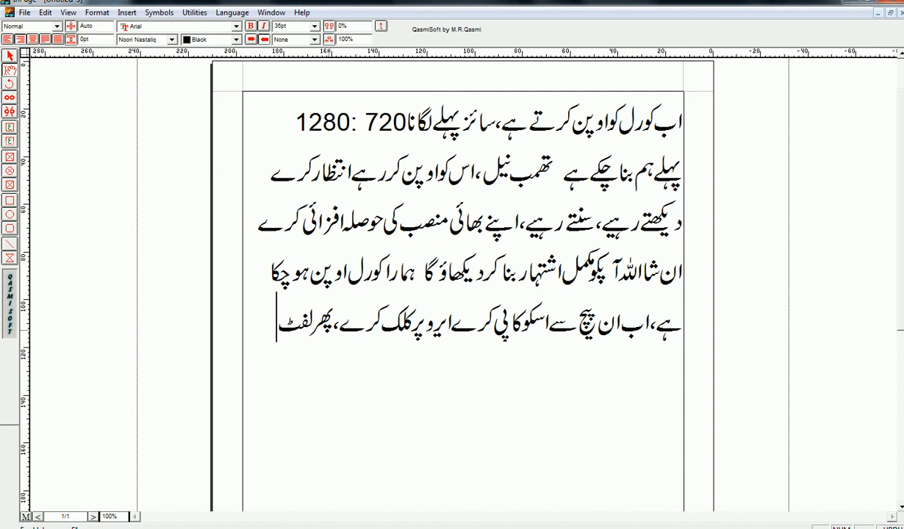
{"action": "type", "text": " دبا"}
{"action": "type", "text": "ئی"}
{"action": "type", "text": "ؓں"}
{"action": "key", "text": "BackSpace"}
{"action": "type", "text": "ں"}
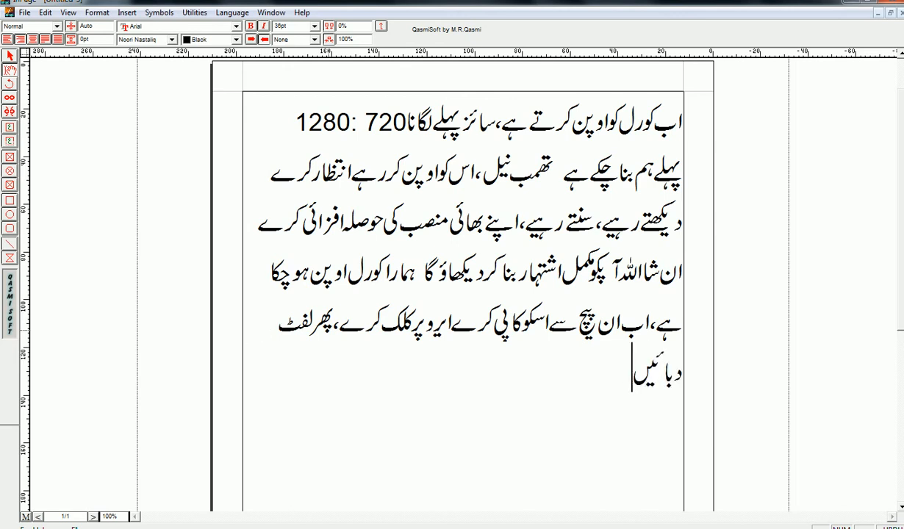
- Add a comma and the words "پھر ماؤس کا دائیں" after "دبائیں"
{"action": "type", "text": "، پھر"}
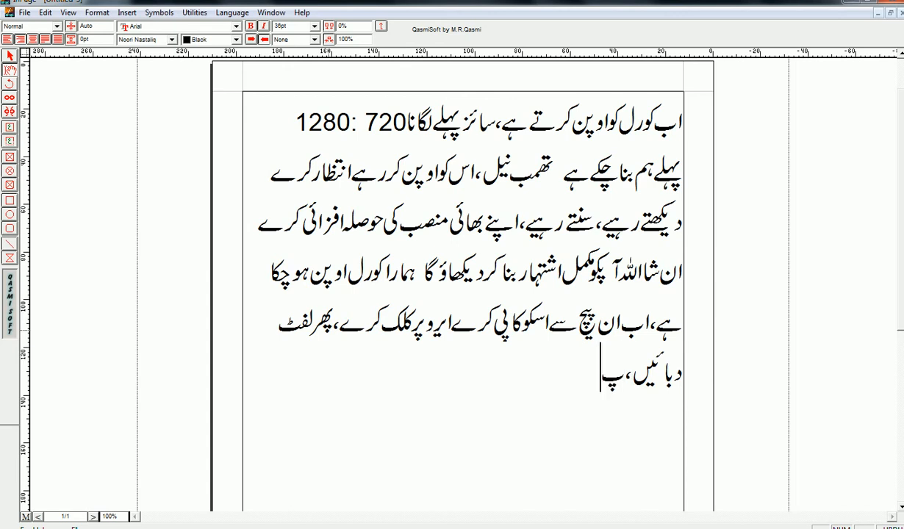
{"action": "type", "text": "ؤس کا"}
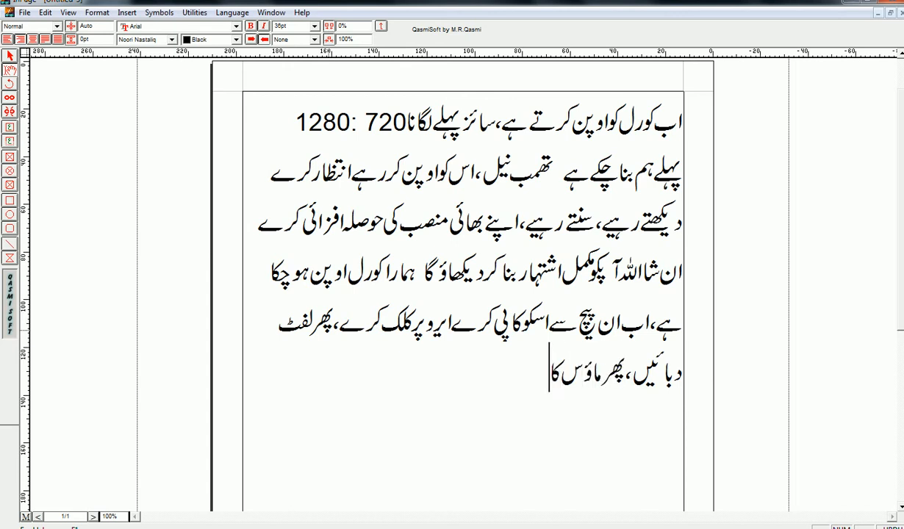
{"action": "type", "text": " دائیں"}
{"action": "key", "text": "BackSpace"}
{"action": "type", "text": "ں"}
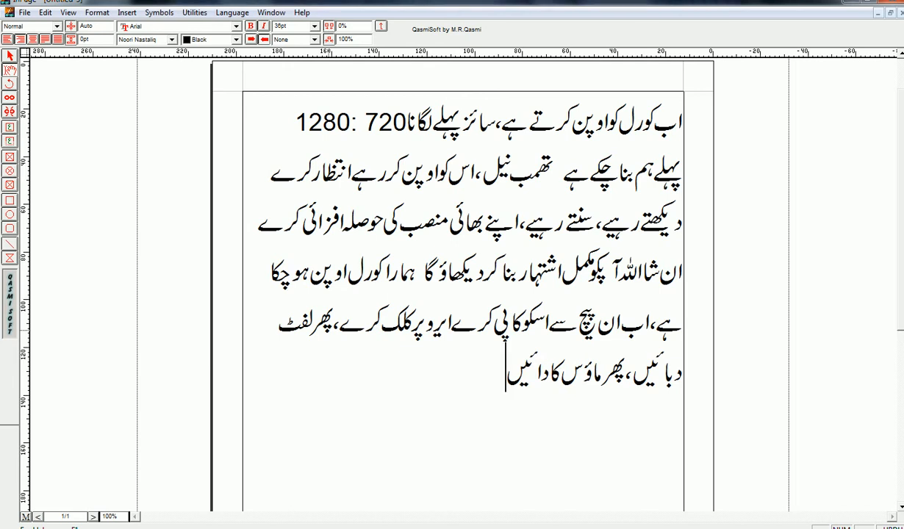
- Change the last word to "دائیا" and continue with "بٹن دبائیں یہ دیکھیں"
{"action": "type", "text": " بٹن"}
{"action": "key", "text": "BackSpace"}
{"action": "key", "text": "BackSpace"}
{"action": "key", "text": "BackSpace"}
{"action": "key", "text": "BackSpace"}
{"action": "key", "text": "BackSpace"}
{"action": "type", "text": "ا بٹن دبائیں یہ دیکھی"}
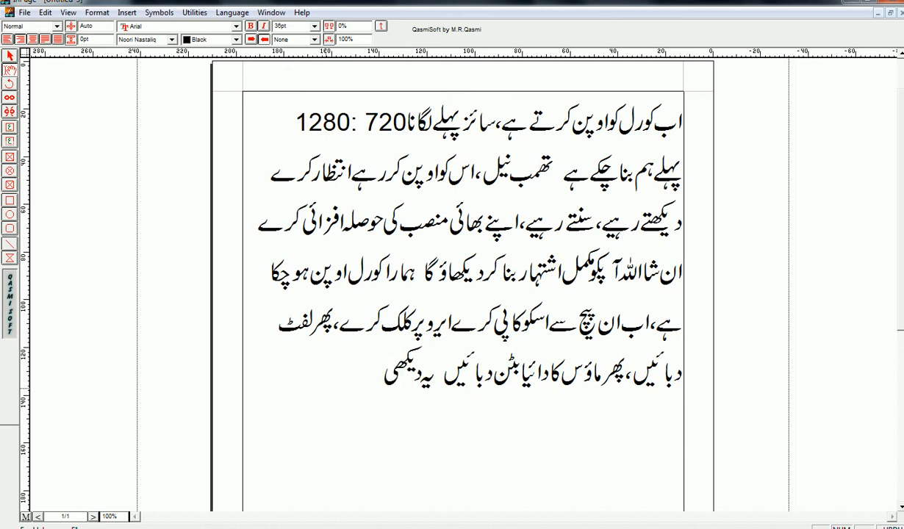
{"action": "type", "text": "ں"}
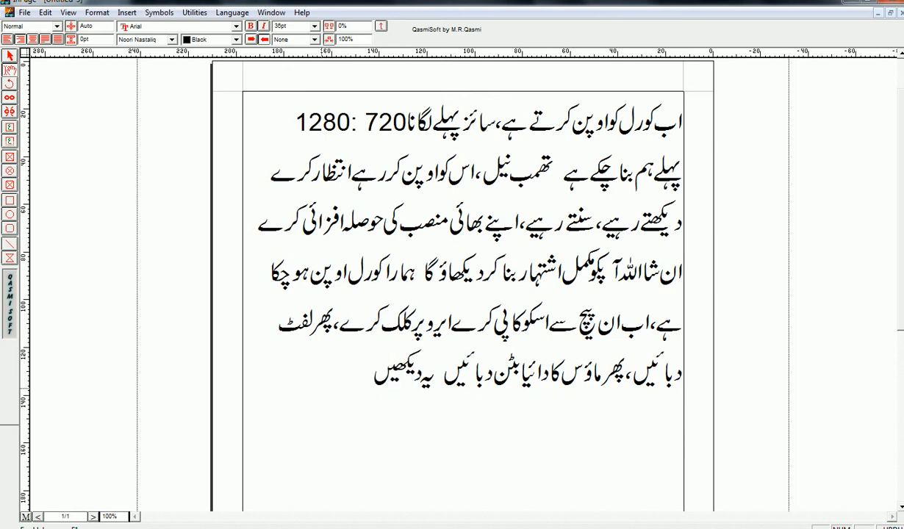
- Select the whole text box as an object and copy it to the clipboard
{"action": "left_click", "coordinate": [10, 57]}
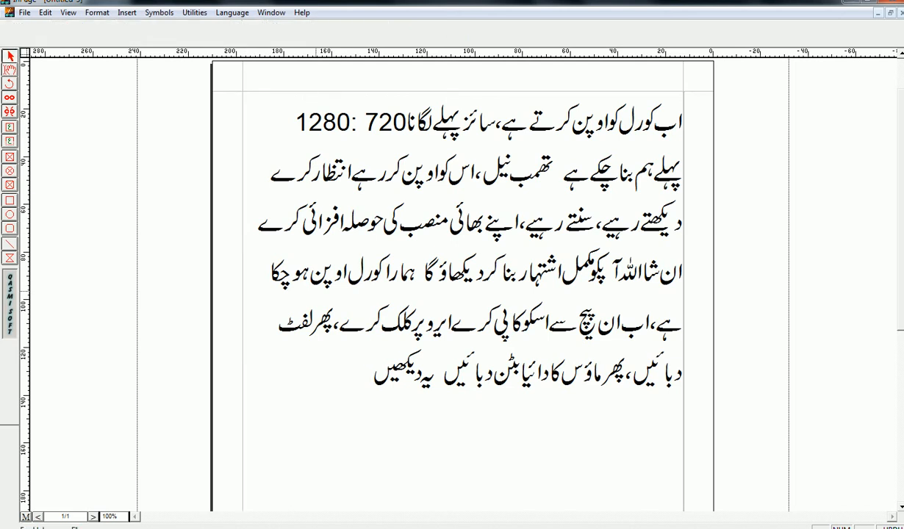
{"action": "left_click", "coordinate": [308, 377]}
{"action": "right_click", "coordinate": [312, 376]}
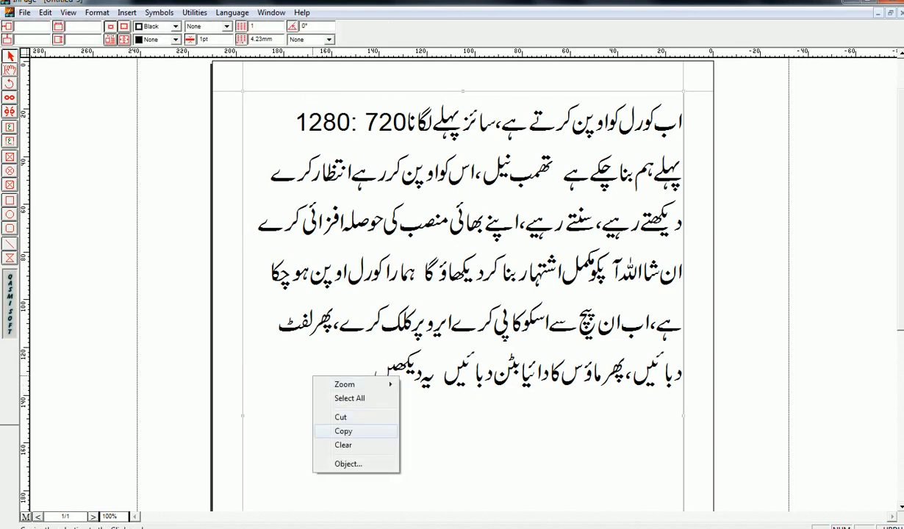
{"action": "left_click", "coordinate": [343, 431]}
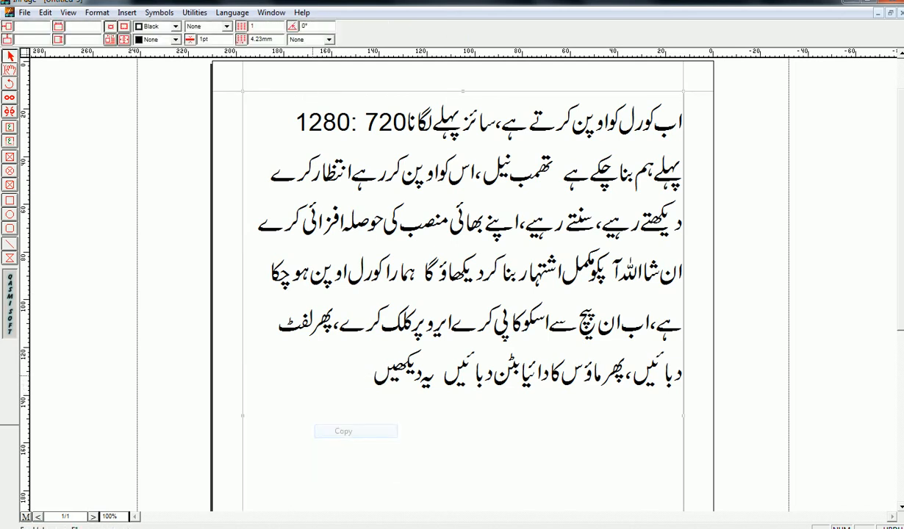
- Resume text editing after "یہ دیکھیں" and add "پھر کاپی کریں اور کورل"
{"action": "left_click", "coordinate": [10, 69]}
{"action": "left_click", "coordinate": [373, 375]}
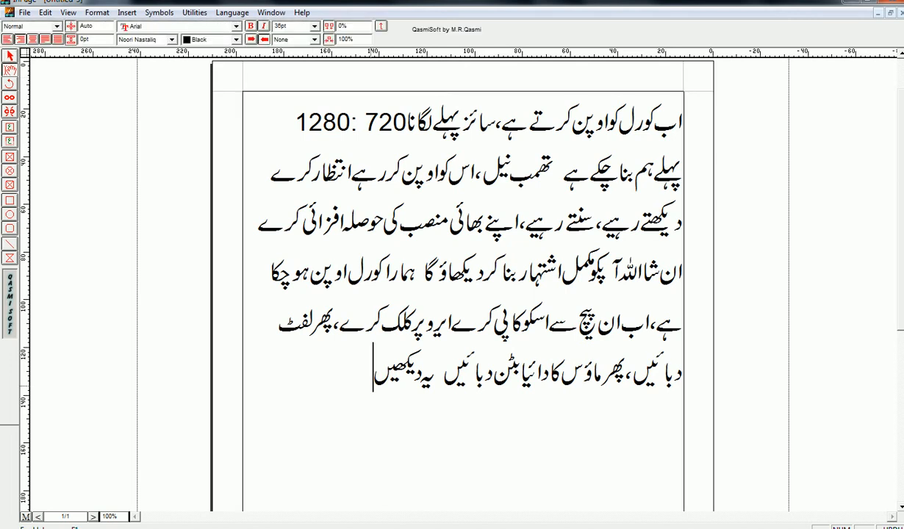
{"action": "type", "text": "پھ"}
{"action": "type", "text": "ر"}
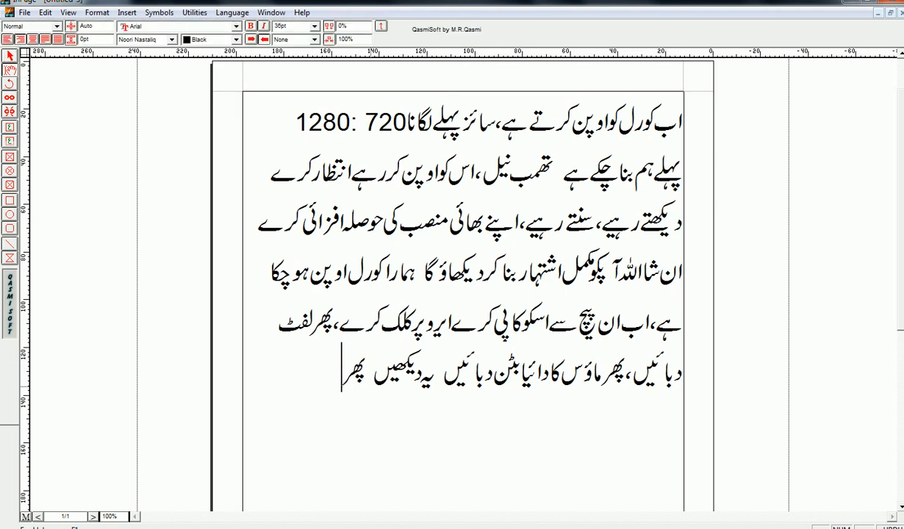
{"action": "type", "text": " کاپی کریں اور کورل"}
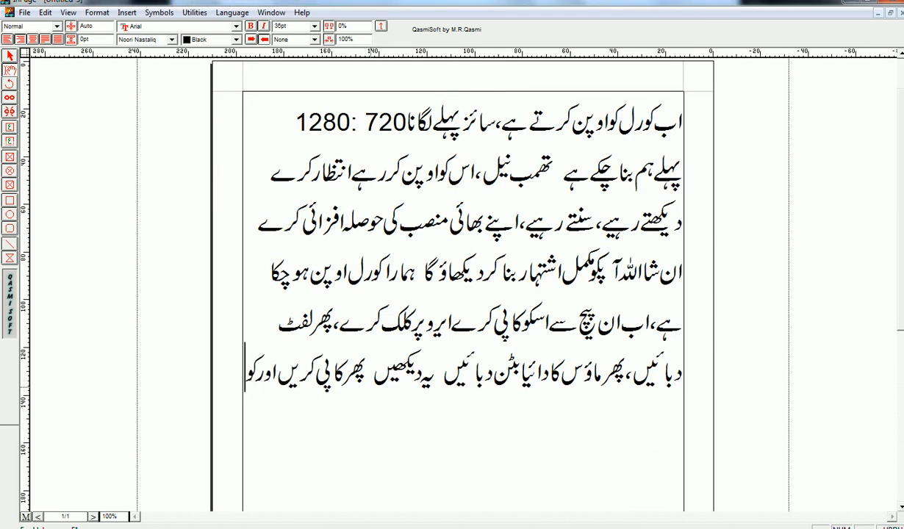
- Complete the sentence with "میں جا کر پیسٹ کرے" after "کورل"
{"action": "type", "text": " م"}
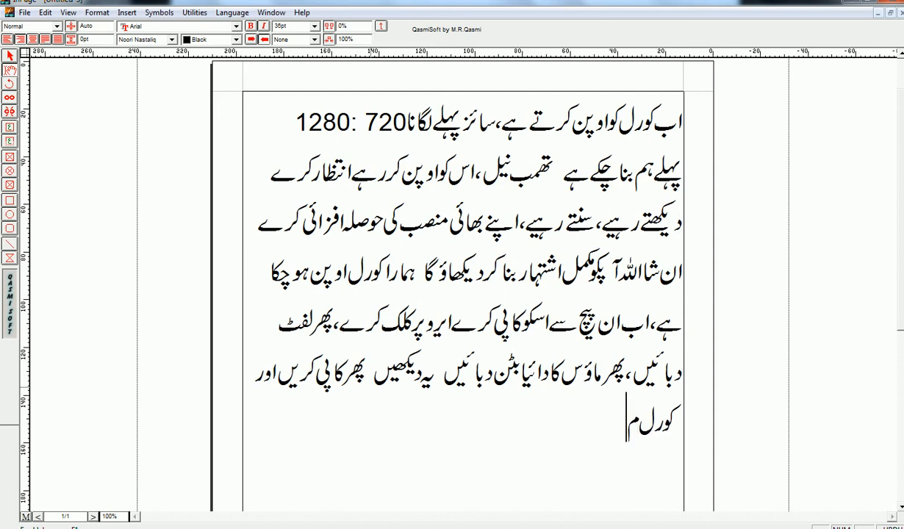
{"action": "type", "text": "یں جا"}
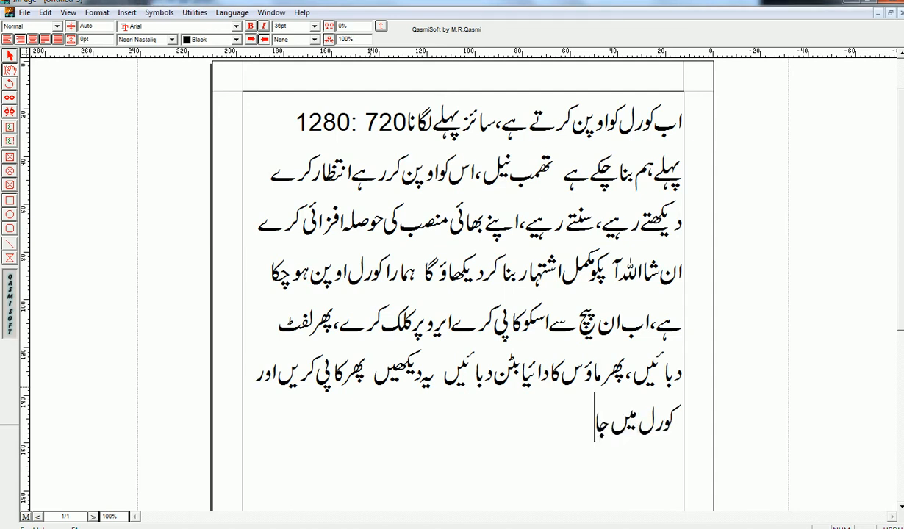
{"action": "type", "text": "کر پیسٹ"}
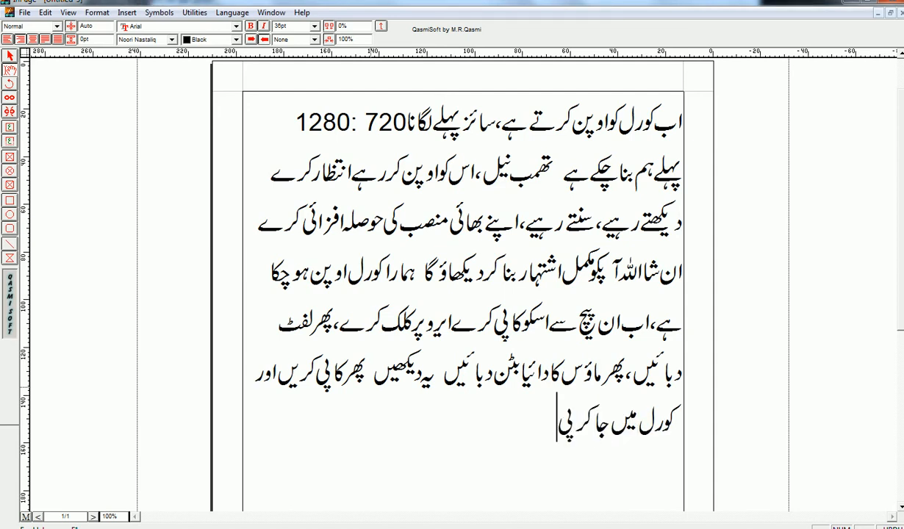
{"action": "type", "text": " کر"}
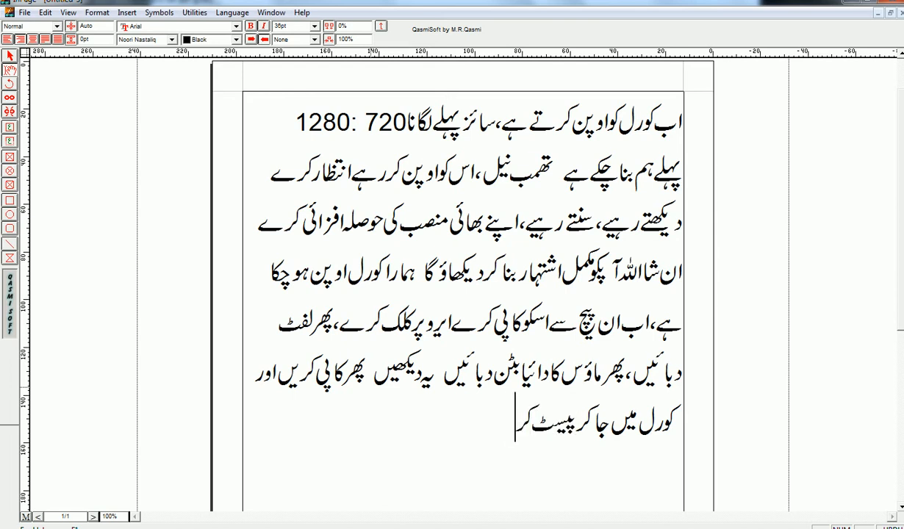
{"action": "type", "text": "ے"}
- Switch to CorelDRAW and paste the copied Urdu text box into the thumbnail document
{"action": "left_click", "coordinate": [850, 2]}
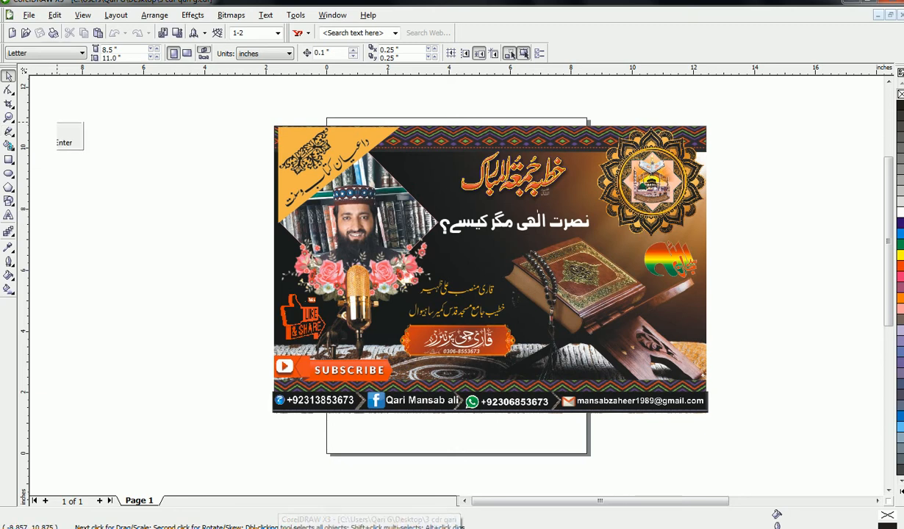
{"action": "right_click", "coordinate": [57, 122]}
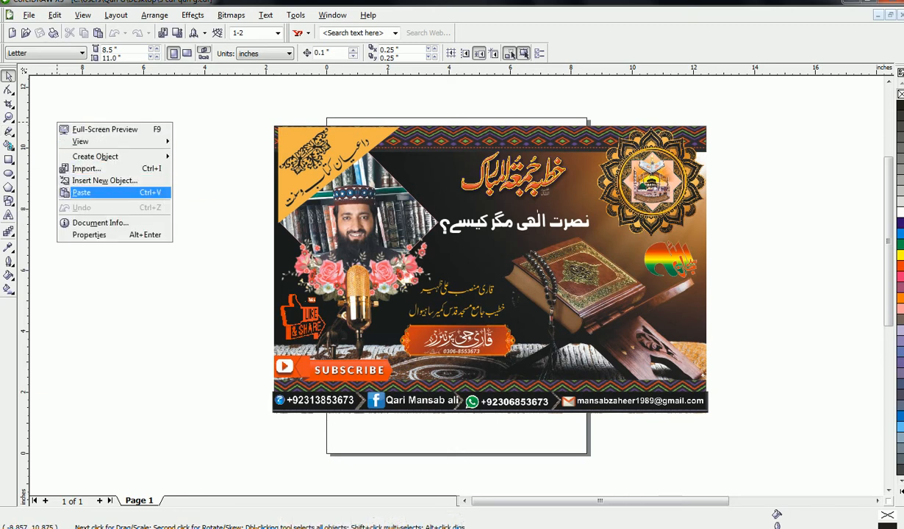
{"action": "key", "text": "Escape"}
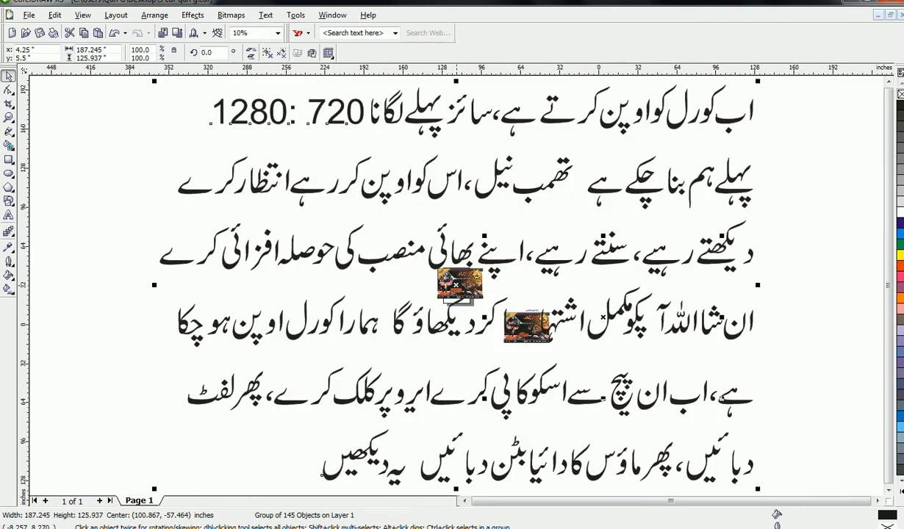
{"action": "scroll", "coordinate": [702, 339], "scroll_direction": "down", "scroll_amount": 2}
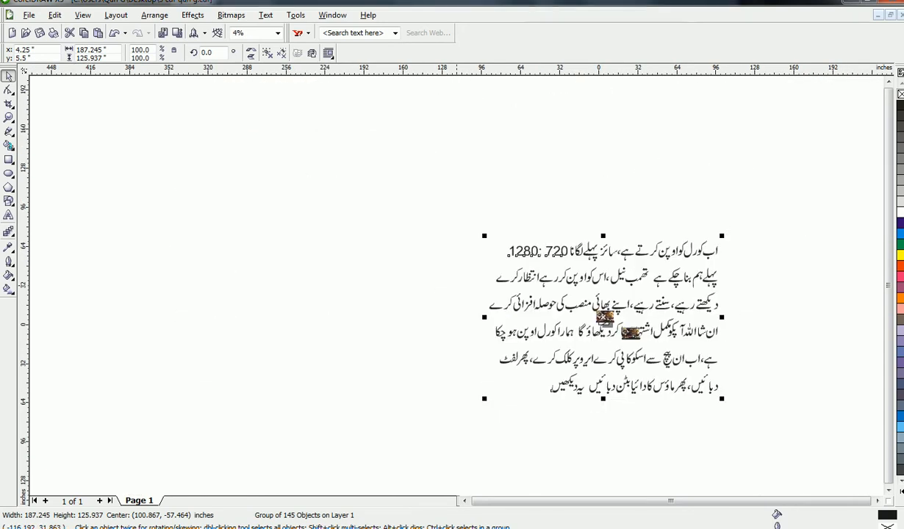
- Scale the pasted Urdu text block down to about 22.3 × 15 inches and bring it closer to the thumbnails
{"action": "left_click_drag", "start_coordinate": [722, 236], "coordinate": [525, 393]}
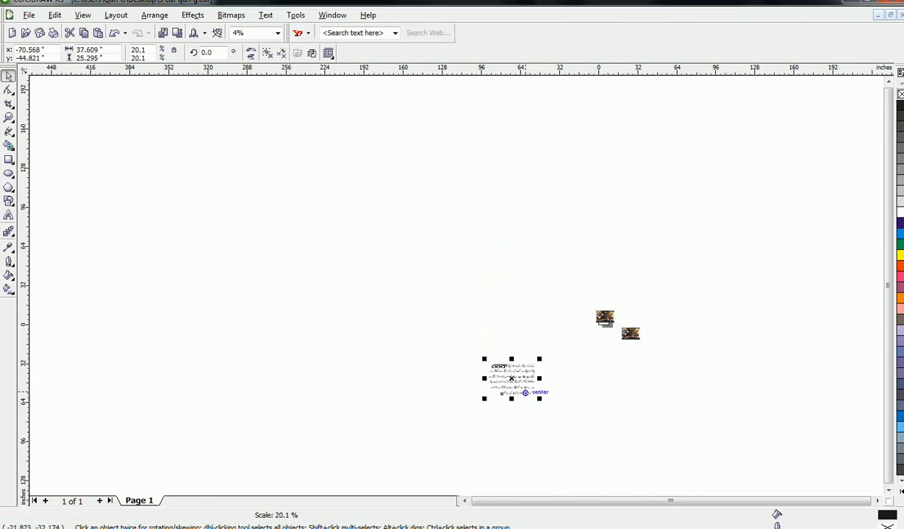
{"action": "scroll", "coordinate": [594, 322], "scroll_direction": "up", "scroll_amount": 1}
{"action": "scroll", "coordinate": [389, 374], "scroll_direction": "up", "scroll_amount": 1}
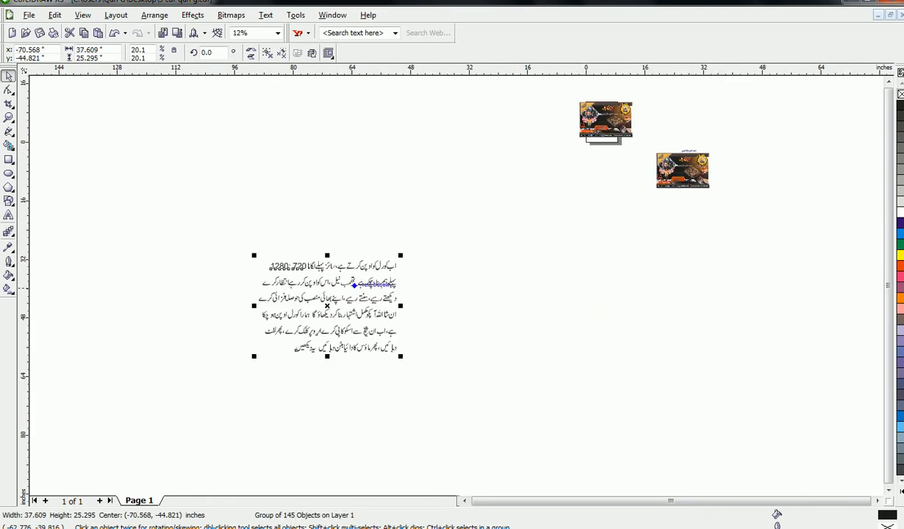
{"action": "left_click_drag", "start_coordinate": [336, 299], "coordinate": [504, 137]}
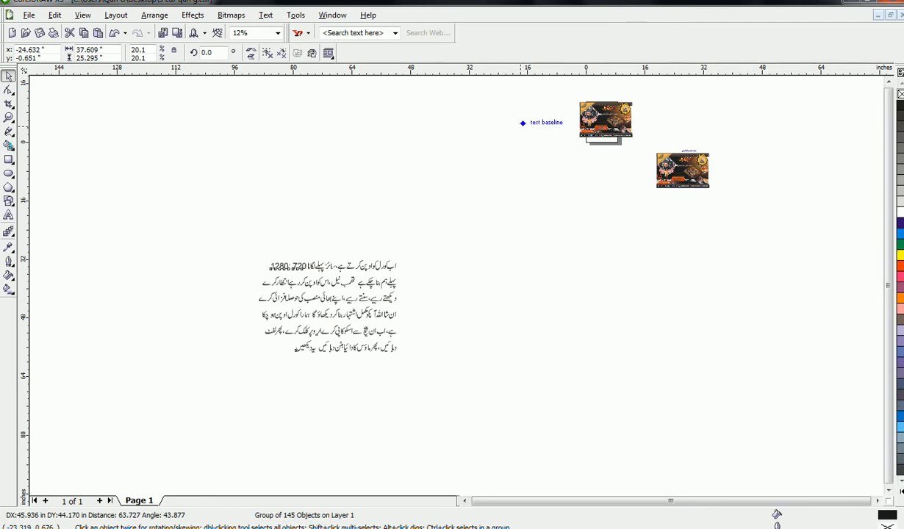
{"action": "scroll", "coordinate": [541, 96], "scroll_direction": "up", "scroll_amount": 1}
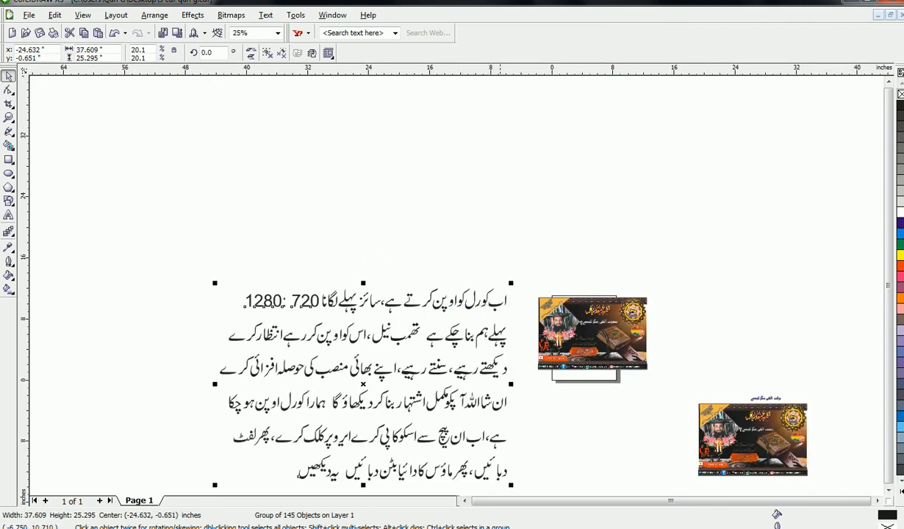
{"action": "left_click_drag", "start_coordinate": [511, 283], "coordinate": [372, 433]}
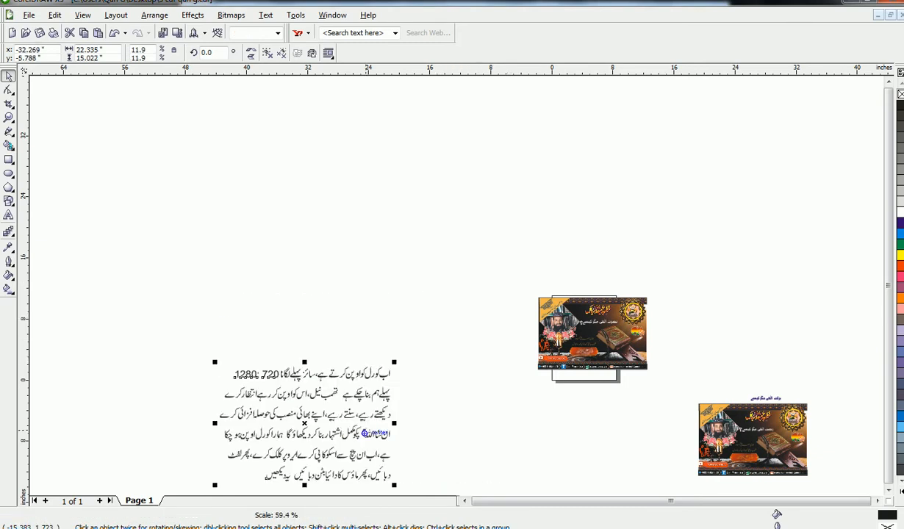
{"action": "left_click", "coordinate": [491, 335]}
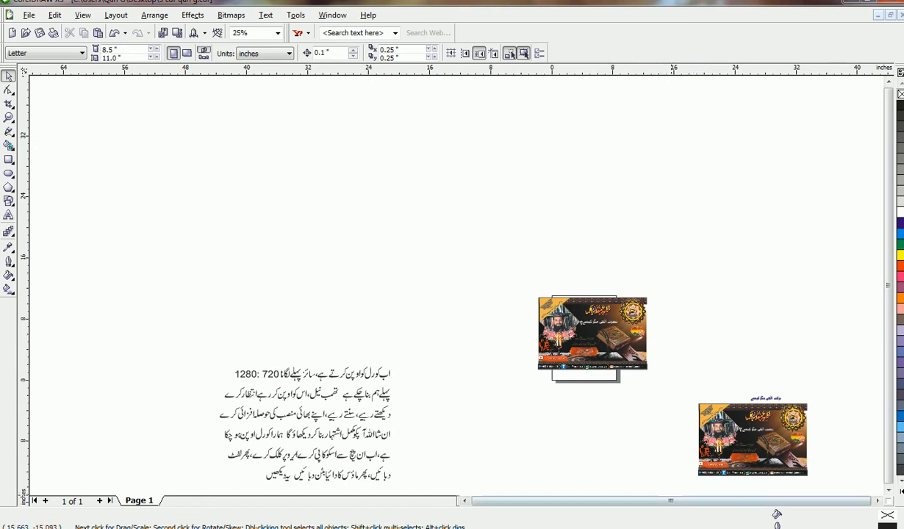
- Move the second thumbnail copy with its caption about 25.6 inches right and 10.2 inches down, away from the main thumbnail
{"action": "left_click", "coordinate": [877, 501]}
{"action": "left_click_drag", "start_coordinate": [795, 373], "coordinate": [577, 488]}
{"action": "left_click_drag", "start_coordinate": [647, 395], "coordinate": [842, 471]}
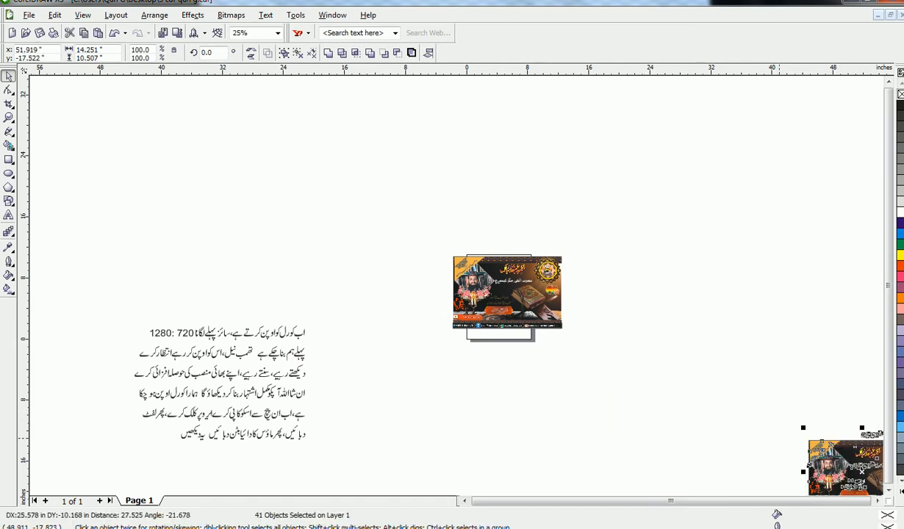
- Move the Urdu text block right next to the main thumbnail's left side
{"action": "left_click", "coordinate": [251, 336]}
{"action": "left_click_drag", "start_coordinate": [251, 336], "coordinate": [391, 262]}
{"action": "scroll", "coordinate": [443, 263], "scroll_direction": "up", "scroll_amount": 1}
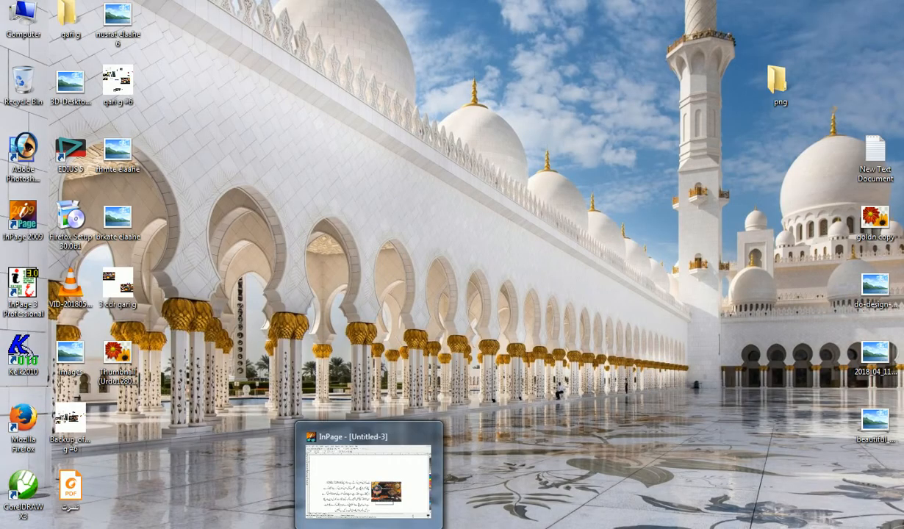
{"action": "mouse_move", "coordinate": [251, 527]}
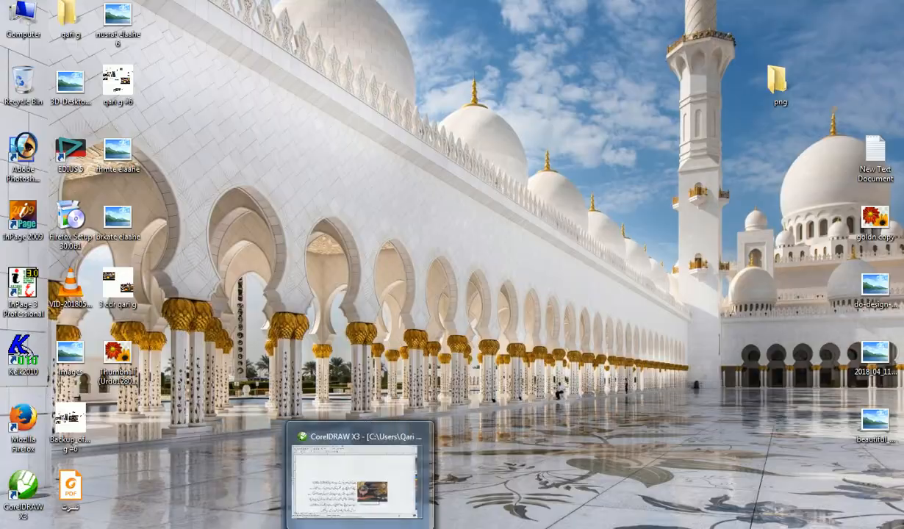
{"action": "left_click", "coordinate": [363, 527]}
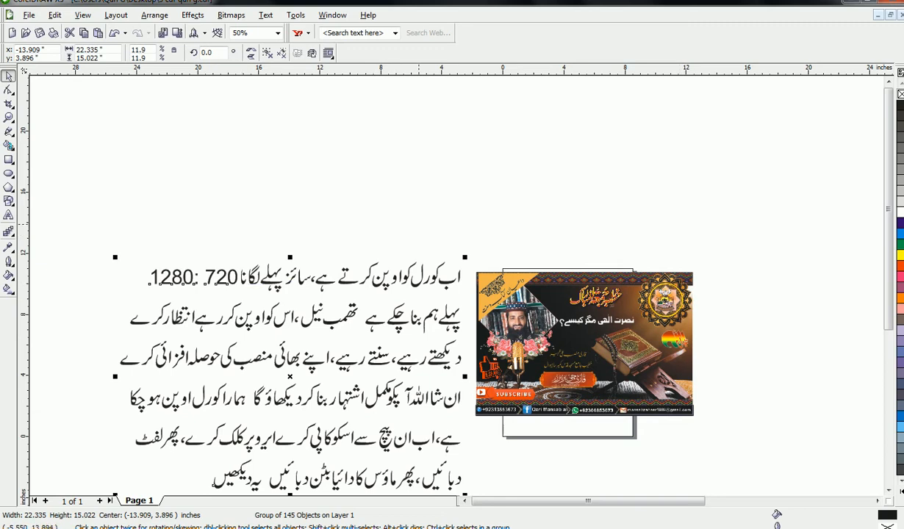
{"action": "key", "text": "Escape"}
{"action": "left_click", "coordinate": [582, 316]}
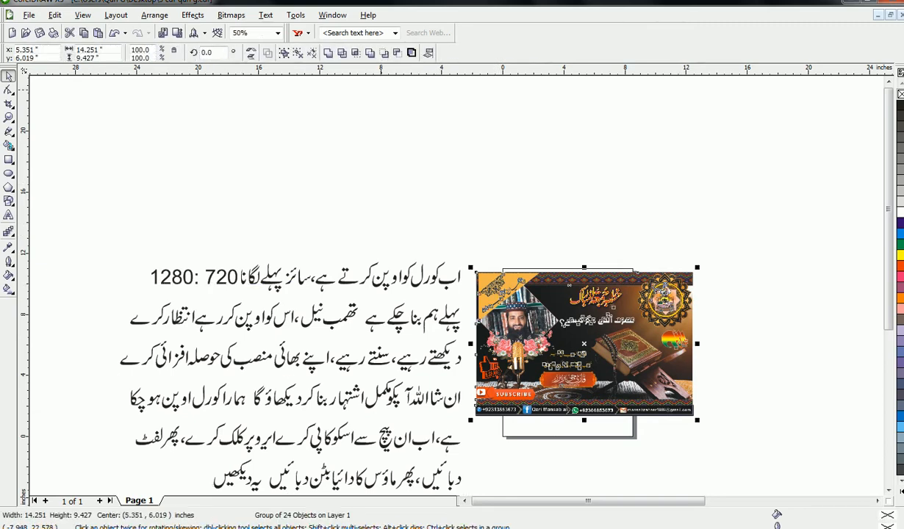
{"action": "key", "text": "Escape"}
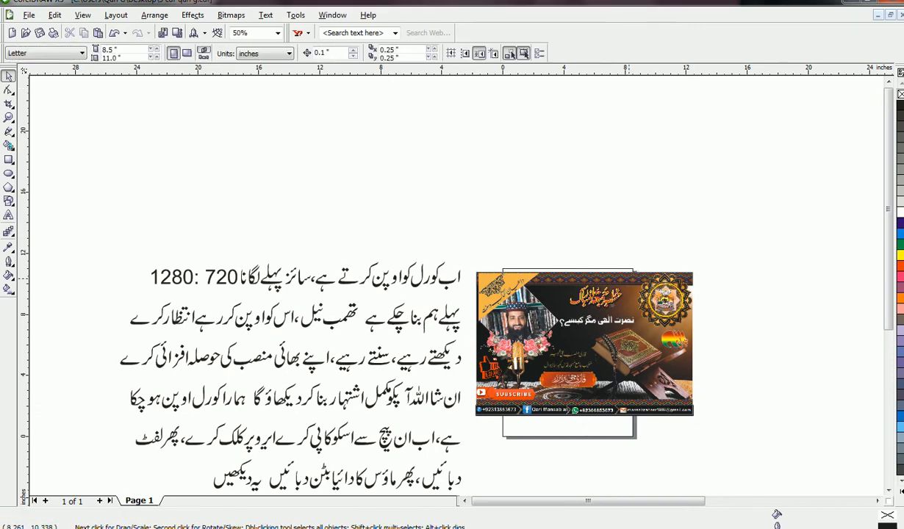
{"action": "left_click", "coordinate": [629, 279]}
{"action": "left_click", "coordinate": [545, 236]}
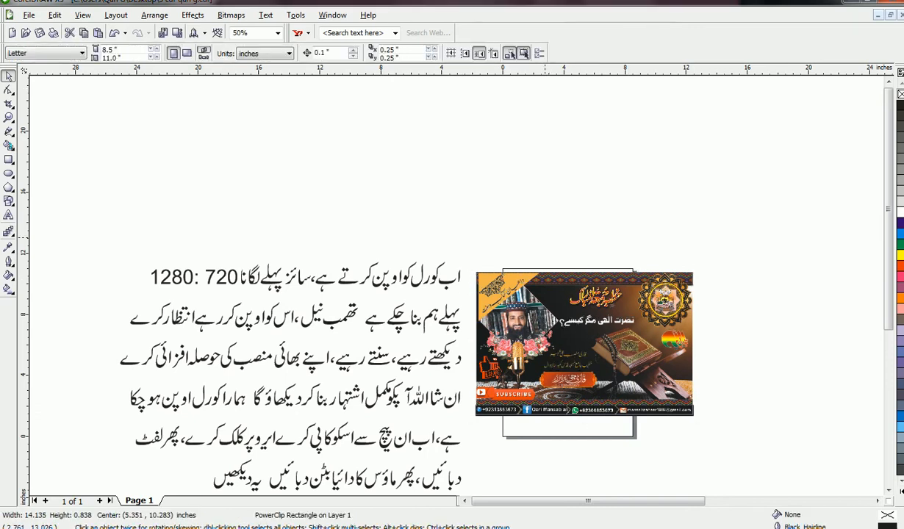
- Draw a rectangle about 26 × 5.5 inches in the empty area above the thumbnail
{"action": "left_click", "coordinate": [8, 160]}
{"action": "left_click_drag", "start_coordinate": [301, 149], "coordinate": [699, 234]}
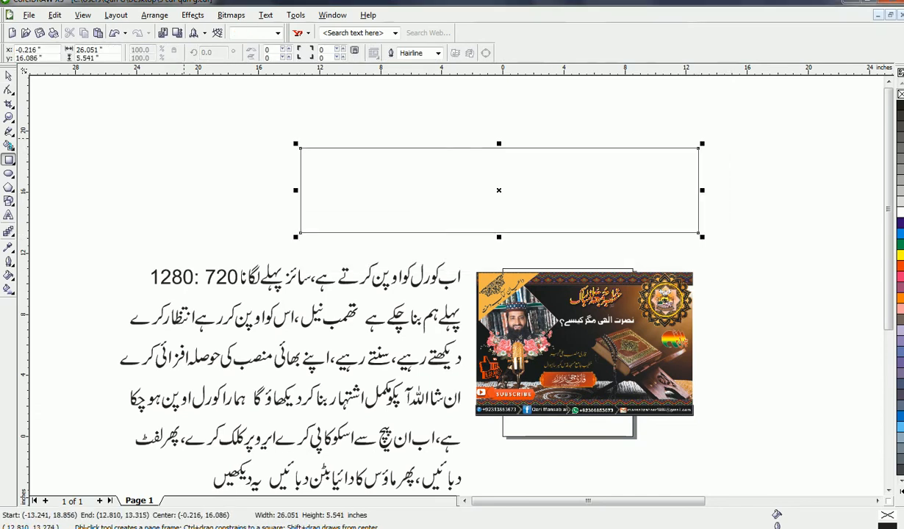
{"action": "key", "text": "space"}
- Enter a width of 1280 and a height of 720 for the rectangle
{"action": "left_click", "coordinate": [100, 48]}
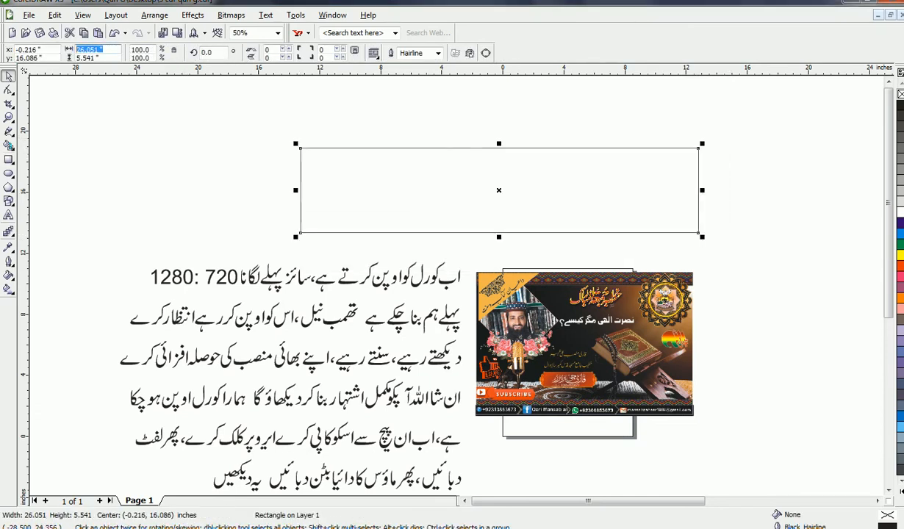
{"action": "type", "text": "1280"}
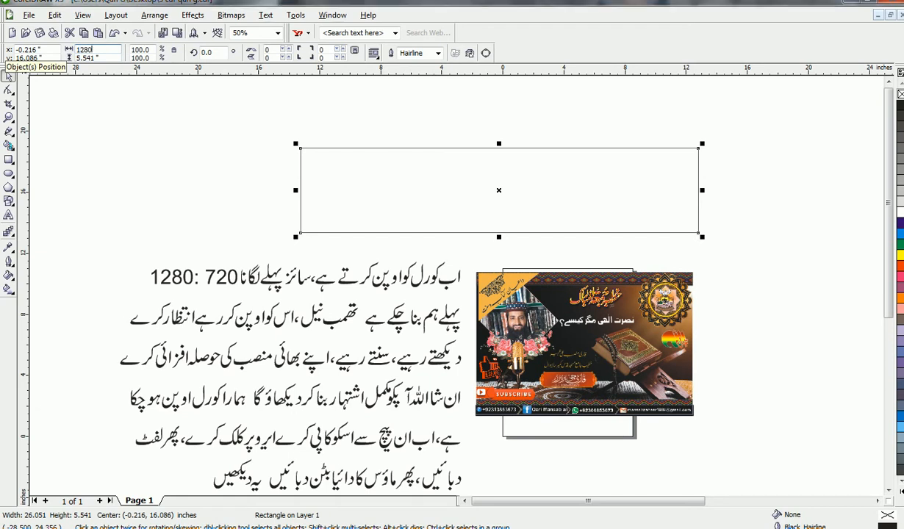
{"action": "key", "text": "Tab"}
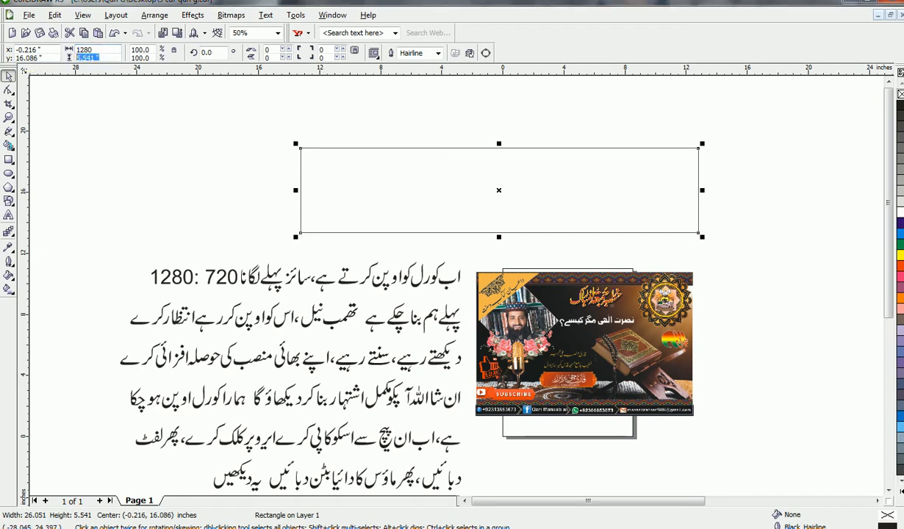
{"action": "type", "text": "720"}
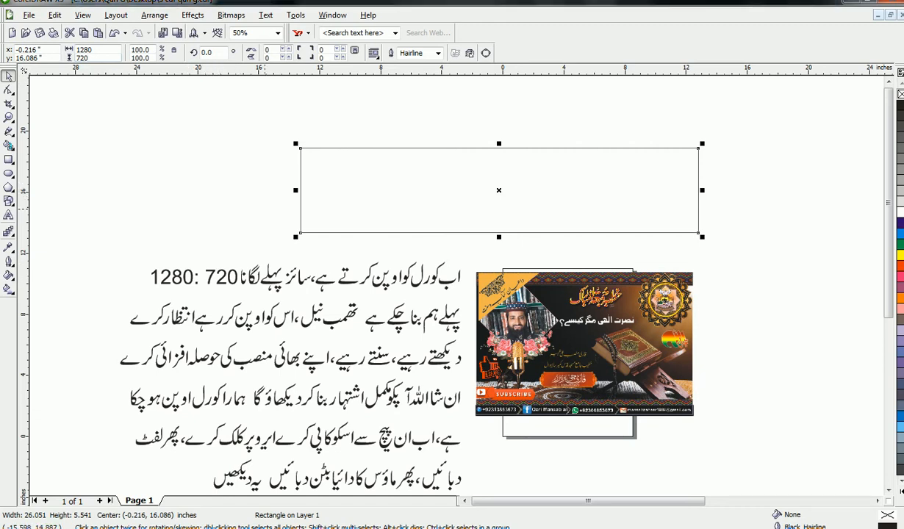
{"action": "key", "text": "Return"}
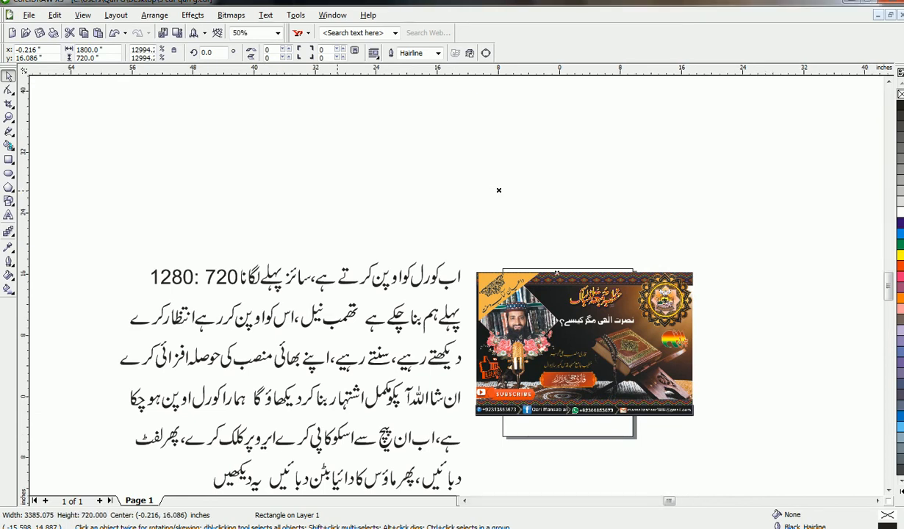
- Enter a width of 12.80 and a height of 7.2 inches for the oversized rectangle
{"action": "scroll", "coordinate": [337, 191], "scroll_direction": "down", "scroll_amount": 1}
{"action": "scroll", "coordinate": [455, 368], "scroll_direction": "down", "scroll_amount": 1}
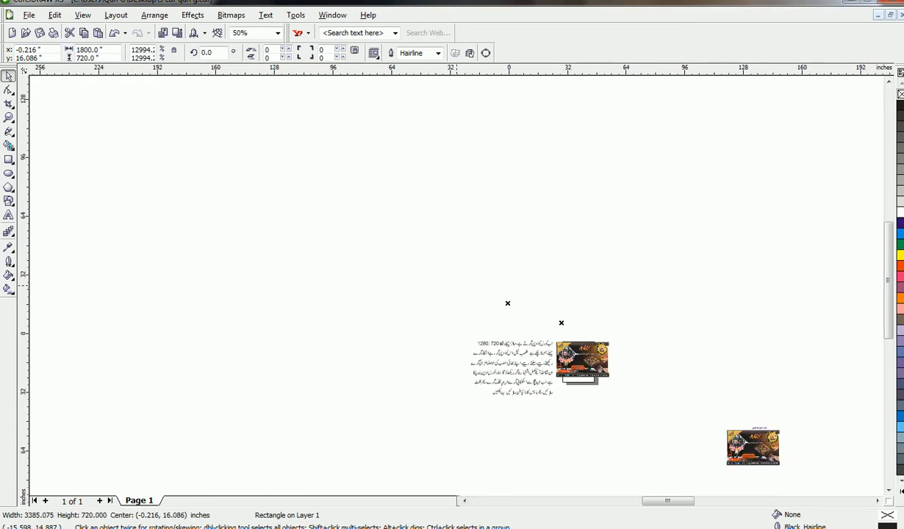
{"action": "scroll", "coordinate": [455, 287], "scroll_direction": "down", "scroll_amount": 1}
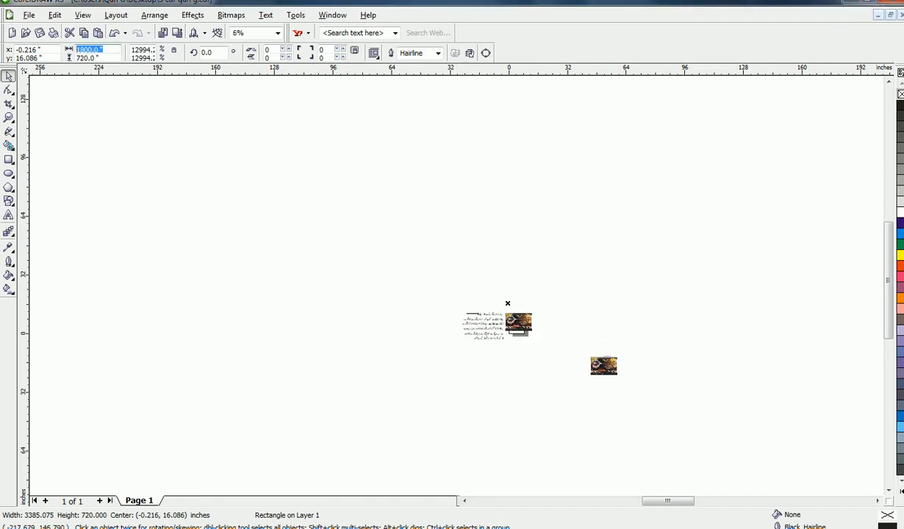
{"action": "type", "text": "12.80"}
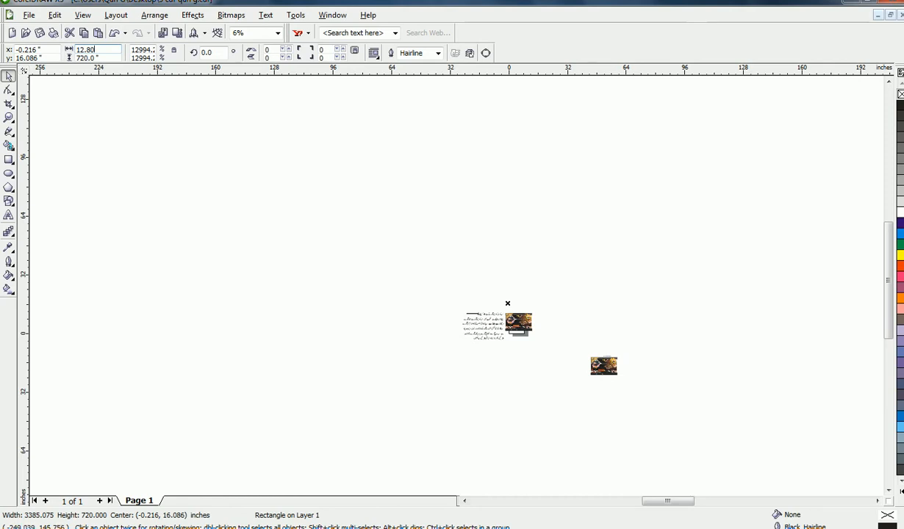
{"action": "key", "text": "Tab"}
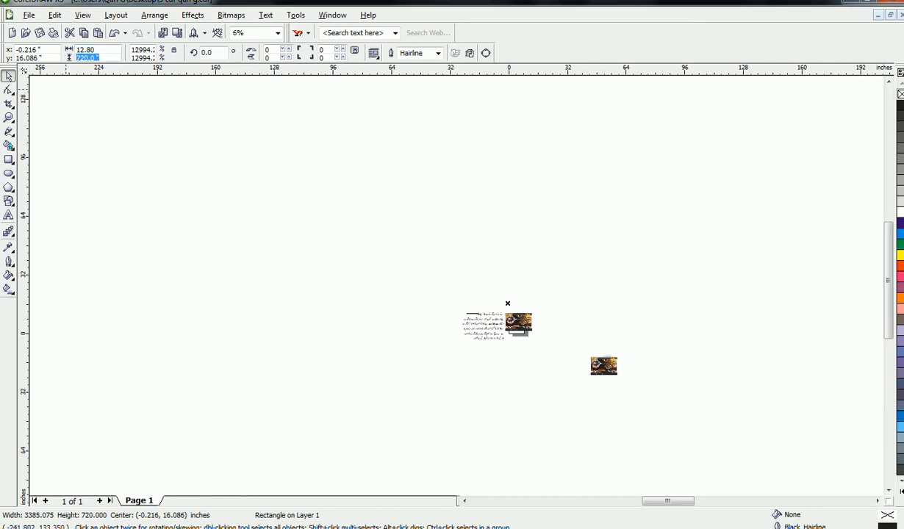
{"action": "type", "text": "7.2"}
{"action": "key", "text": "Return"}
- Narrow the rectangle to about 13.7 inches wide and position it directly above the thumbnail
{"action": "scroll", "coordinate": [519, 299], "scroll_direction": "up", "scroll_amount": 1}
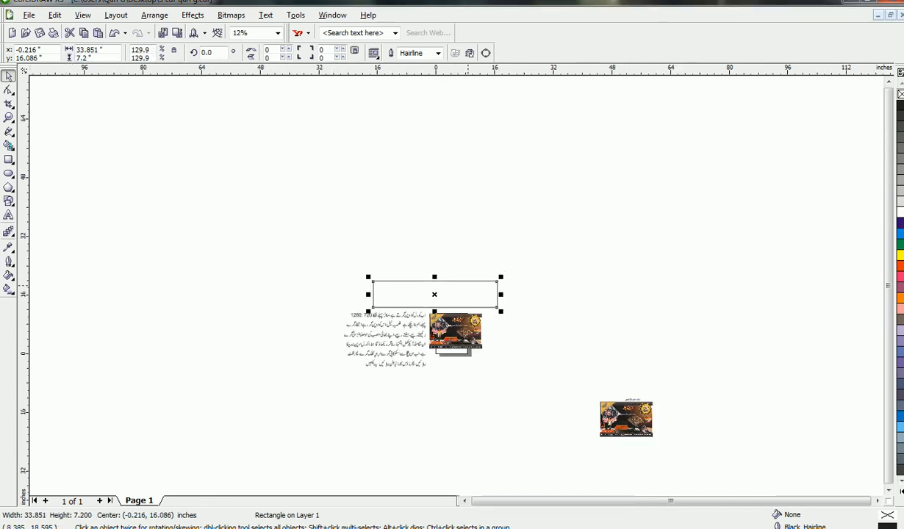
{"action": "left_click_drag", "start_coordinate": [501, 294], "coordinate": [465, 285]}
{"action": "scroll", "coordinate": [466, 285], "scroll_direction": "up", "scroll_amount": 1}
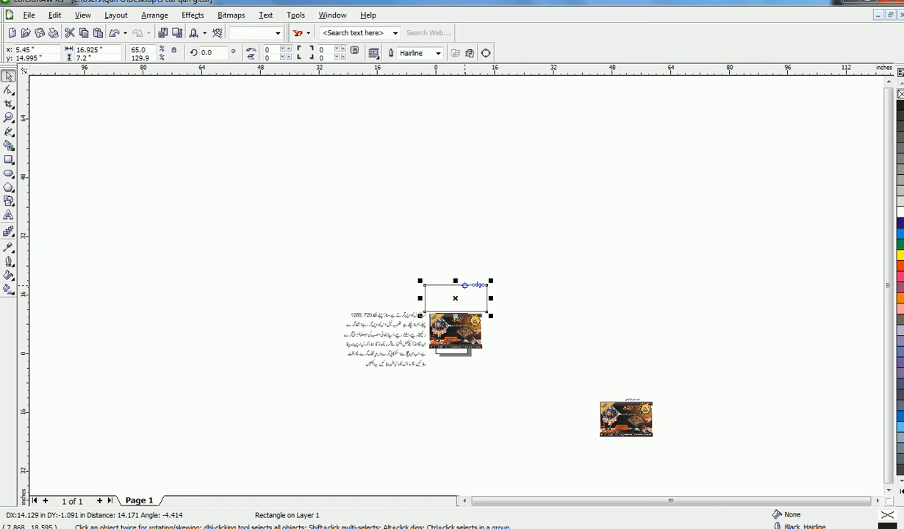
{"action": "scroll", "coordinate": [455, 282], "scroll_direction": "up", "scroll_amount": 1}
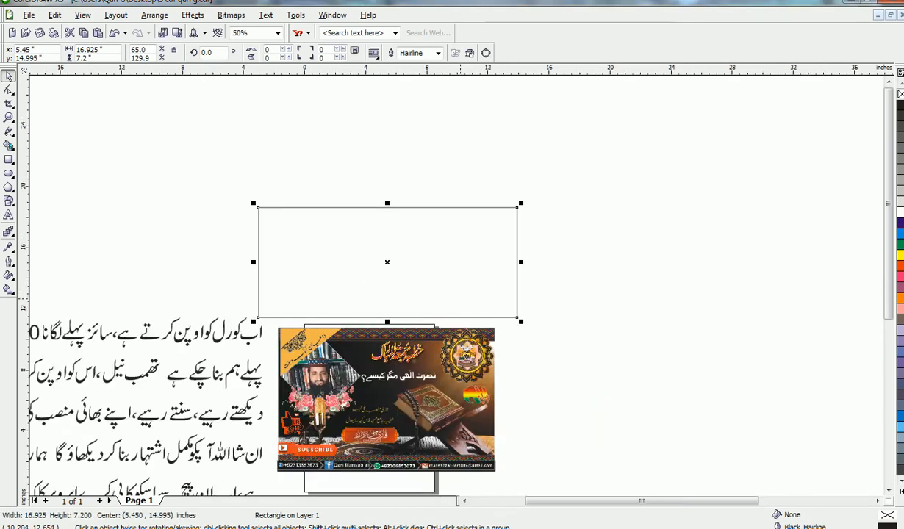
{"action": "left_click_drag", "start_coordinate": [518, 263], "coordinate": [496, 263]}
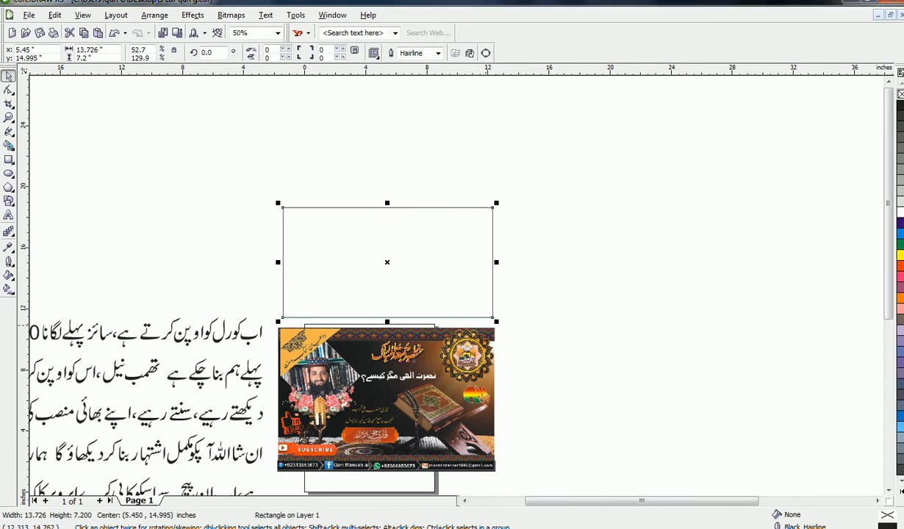
- Move the Urdu text block over the rectangle, then delete both the text block and the rectangle
{"action": "left_click", "coordinate": [246, 335]}
{"action": "left_click", "coordinate": [248, 338]}
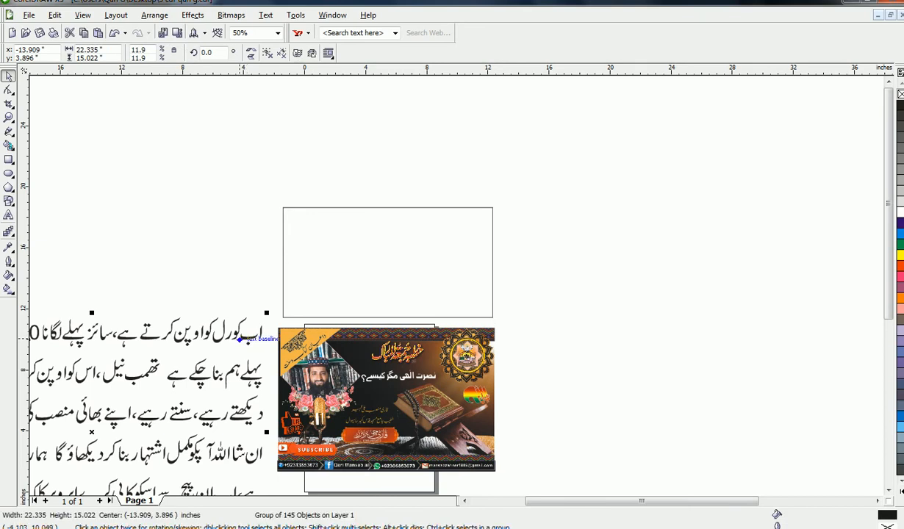
{"action": "left_click_drag", "start_coordinate": [248, 338], "coordinate": [472, 223]}
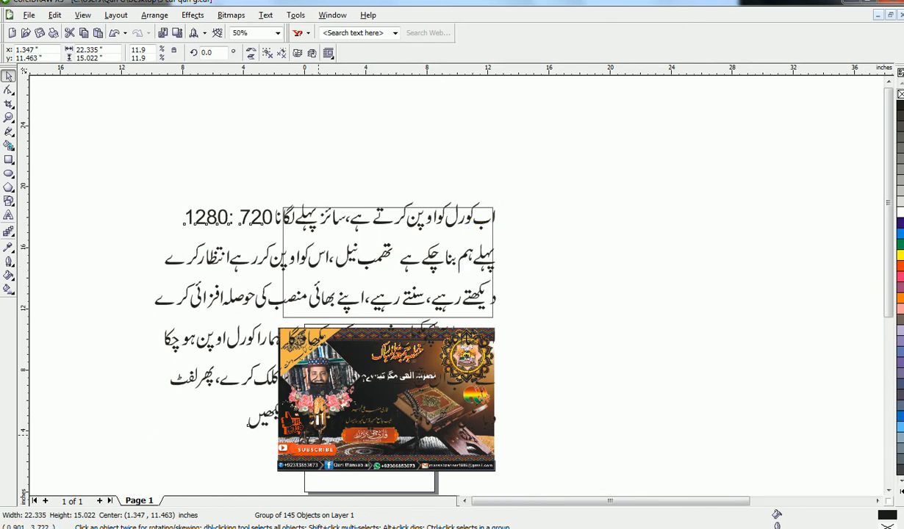
{"action": "key", "text": "Delete"}
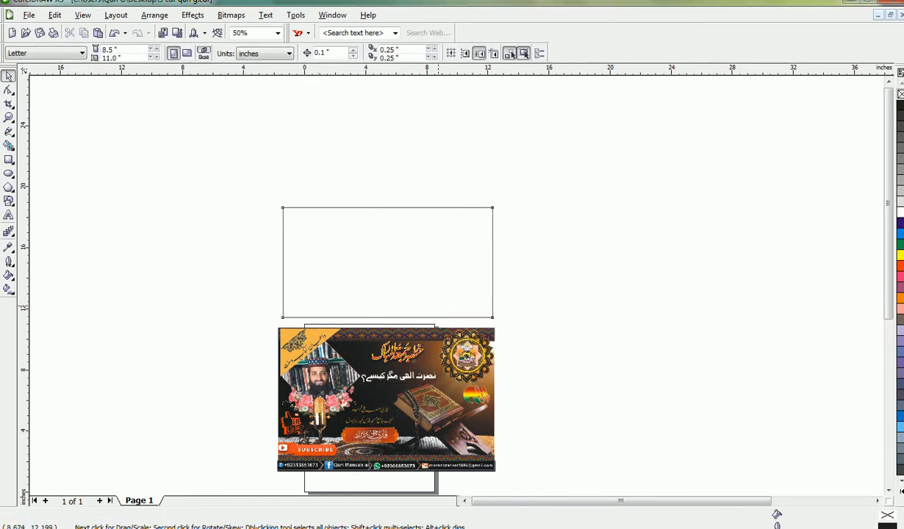
{"action": "left_click", "coordinate": [474, 317]}
{"action": "key", "text": "Delete"}
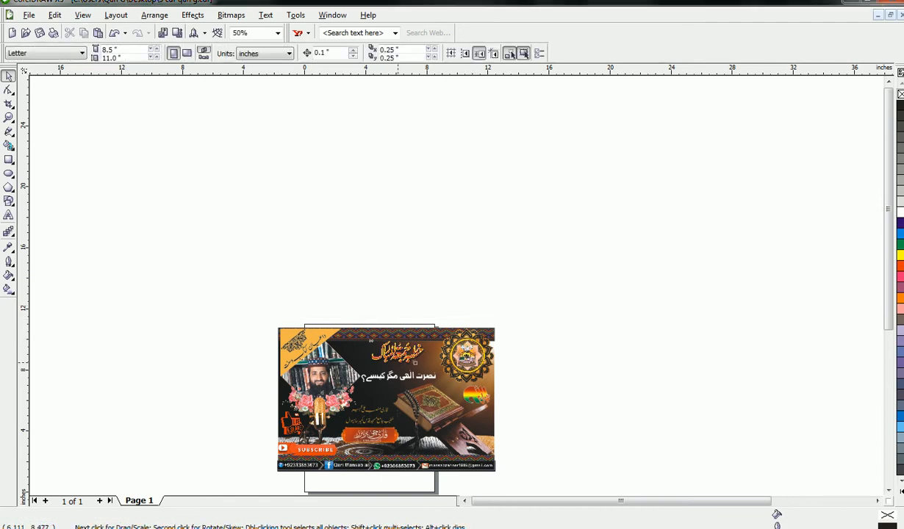
- Move the orange Urdu title to the empty area above the thumbnail and take the white heading line out of the design
{"action": "left_click", "coordinate": [396, 357]}
{"action": "left_click_drag", "start_coordinate": [396, 357], "coordinate": [419, 288]}
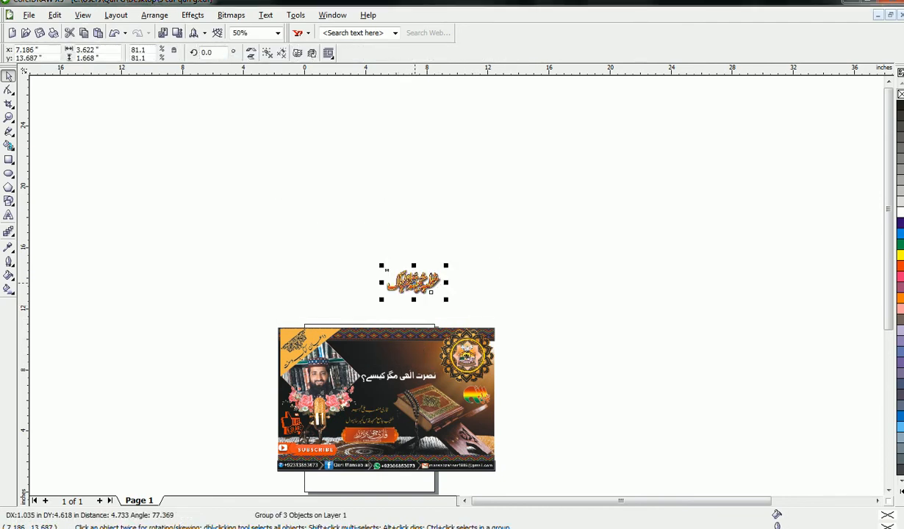
{"action": "left_click", "coordinate": [406, 377]}
{"action": "left_click_drag", "start_coordinate": [406, 377], "coordinate": [369, 416]}
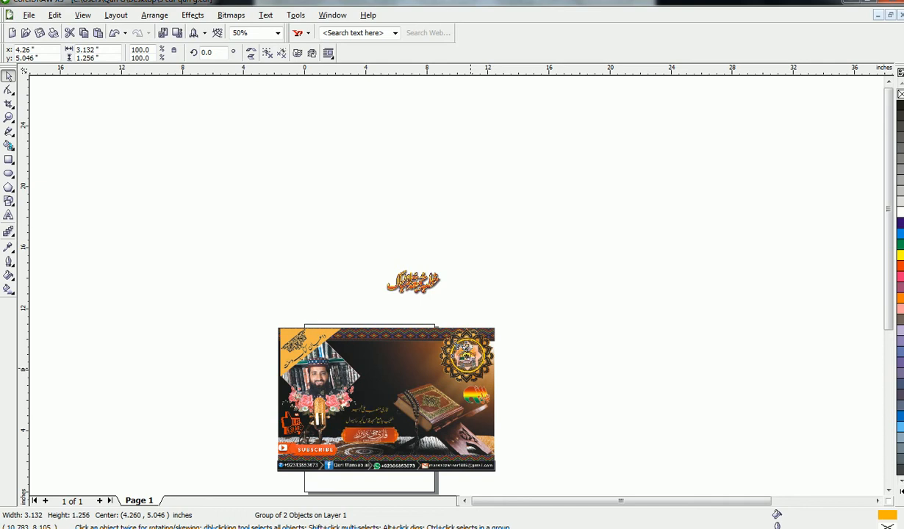
- Move the emblem out of the round ornament to the empty area about 6.6 inches to its right
{"action": "mouse_move", "coordinate": [546, 329]}
{"action": "left_mouse_down"}
{"action": "mouse_move", "coordinate": [577, 359]}
{"action": "mouse_move", "coordinate": [557, 333]}
{"action": "left_mouse_up"}
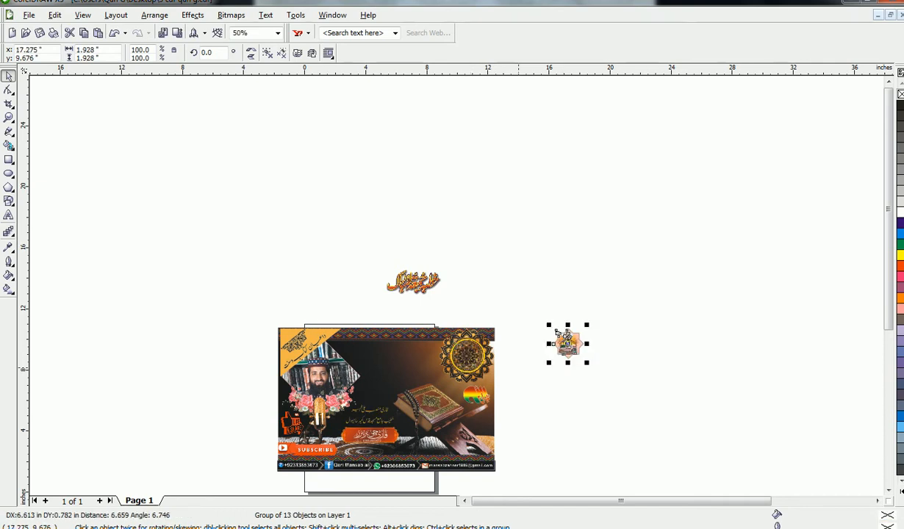
{"action": "scroll", "coordinate": [557, 333], "scroll_direction": "up", "scroll_amount": 2}
{"action": "scroll", "coordinate": [557, 333], "scroll_direction": "up", "scroll_amount": 2}
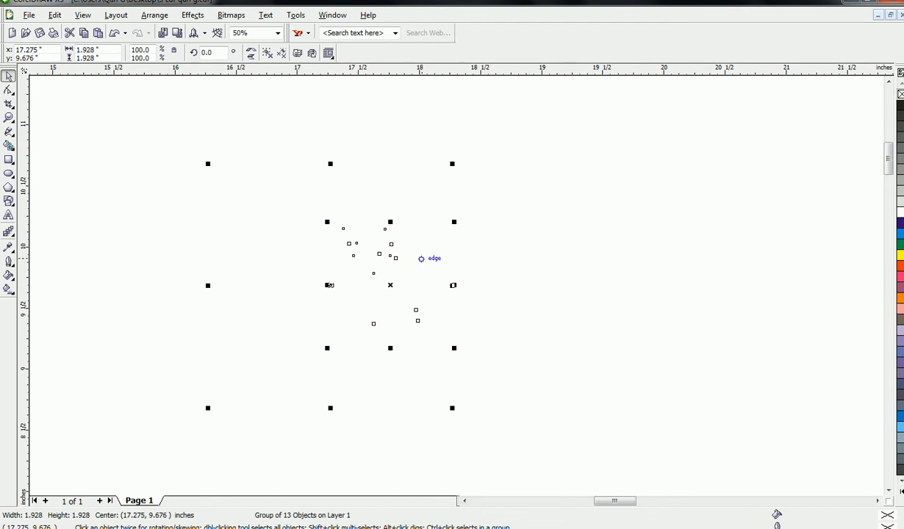
- Put the emblem back inside the round ornament and return the orange Urdu title above the white heading line in the thumbnail
{"action": "scroll", "coordinate": [363, 256], "scroll_direction": "up", "scroll_amount": 1}
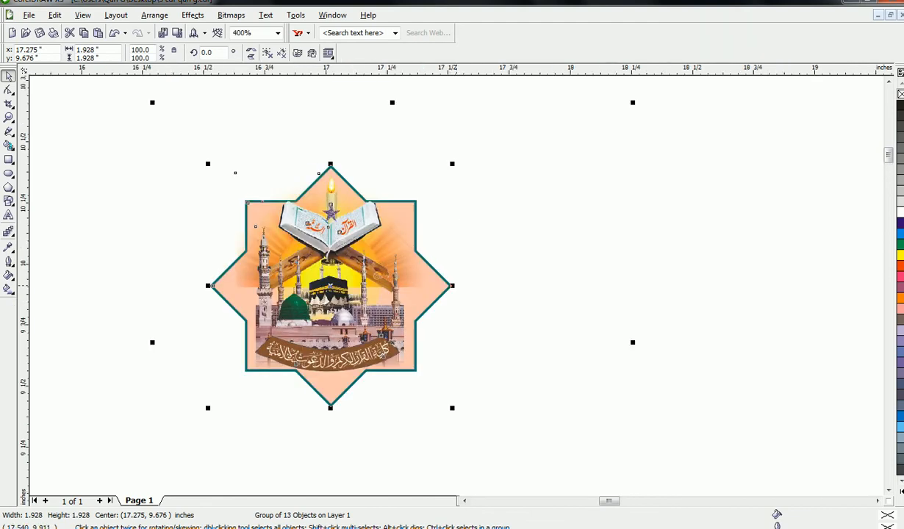
{"action": "scroll", "coordinate": [486, 294], "scroll_direction": "up", "scroll_amount": 1}
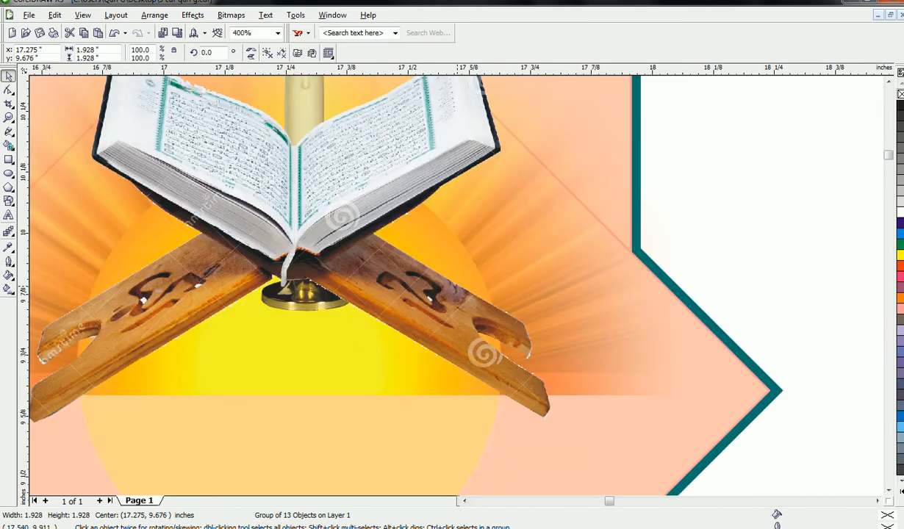
{"action": "key", "text": "F4"}
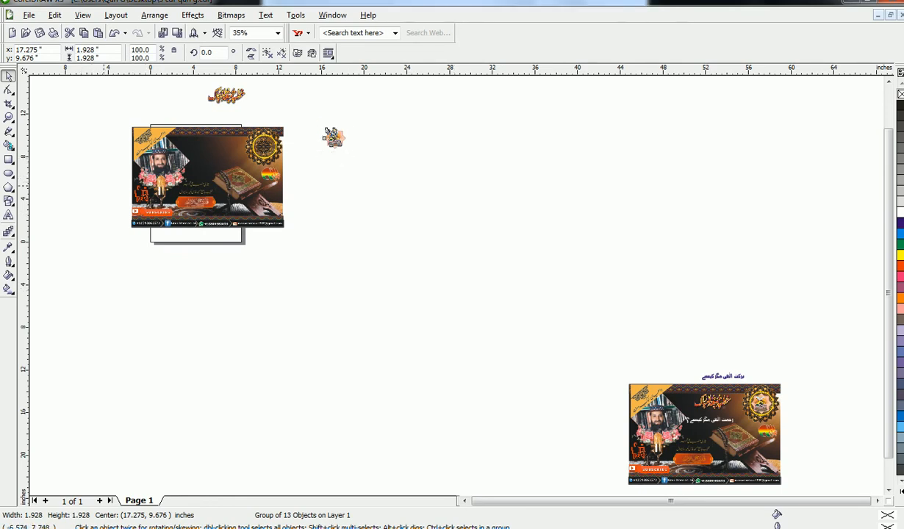
{"action": "left_click_drag", "start_coordinate": [326, 136], "coordinate": [255, 139]}
{"action": "left_click_drag", "start_coordinate": [220, 93], "coordinate": [214, 141]}
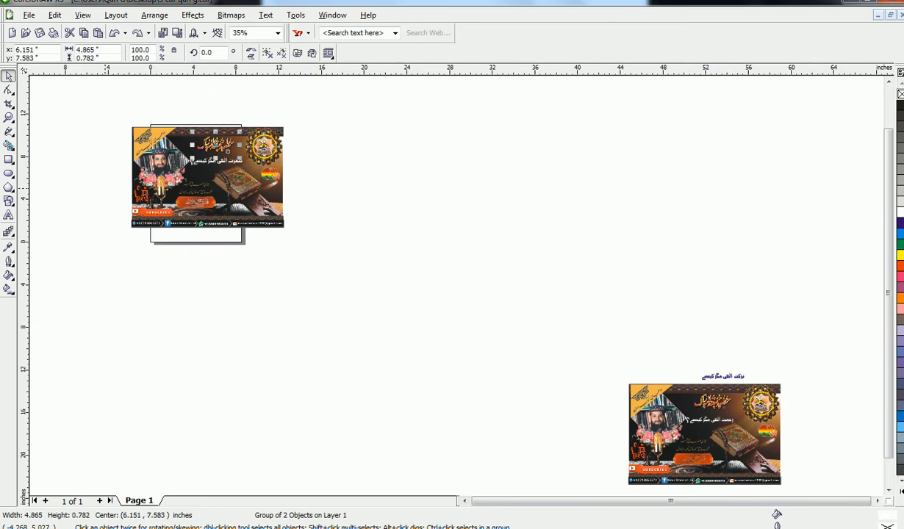
{"action": "key", "text": "Escape"}
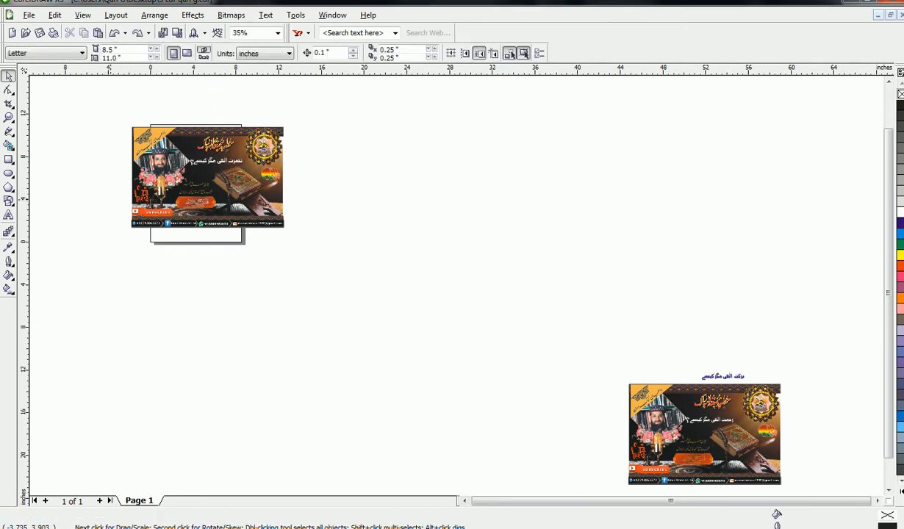
- Try shifting the SUBSCRIBE banner about 0.45 inches upward, and undo the move
{"action": "key", "text": "F2"}
{"action": "left_click_drag", "start_coordinate": [111, 185], "coordinate": [185, 238]}
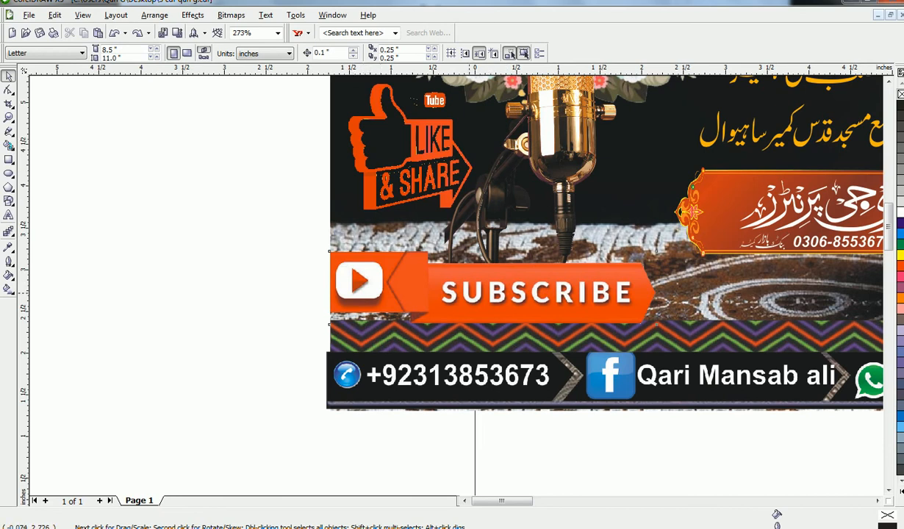
{"action": "left_click_drag", "start_coordinate": [479, 294], "coordinate": [482, 258]}
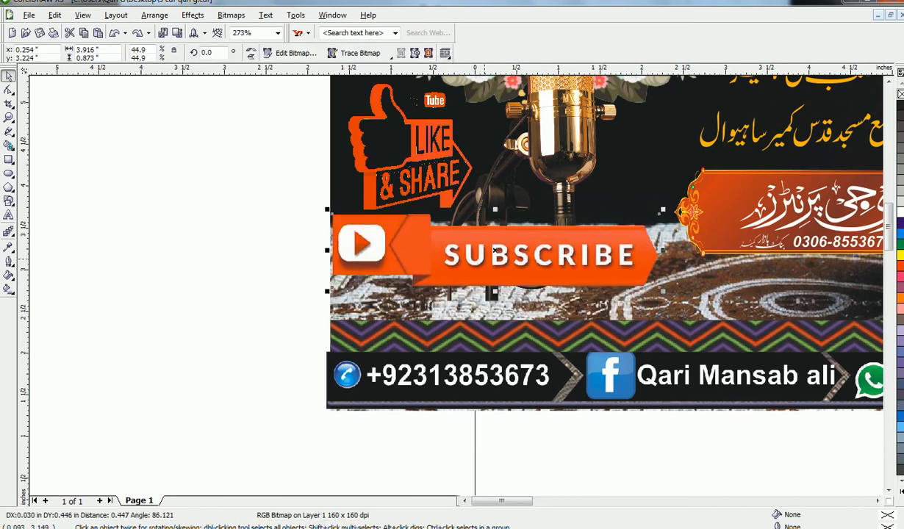
{"action": "key", "text": "ctrl+z"}
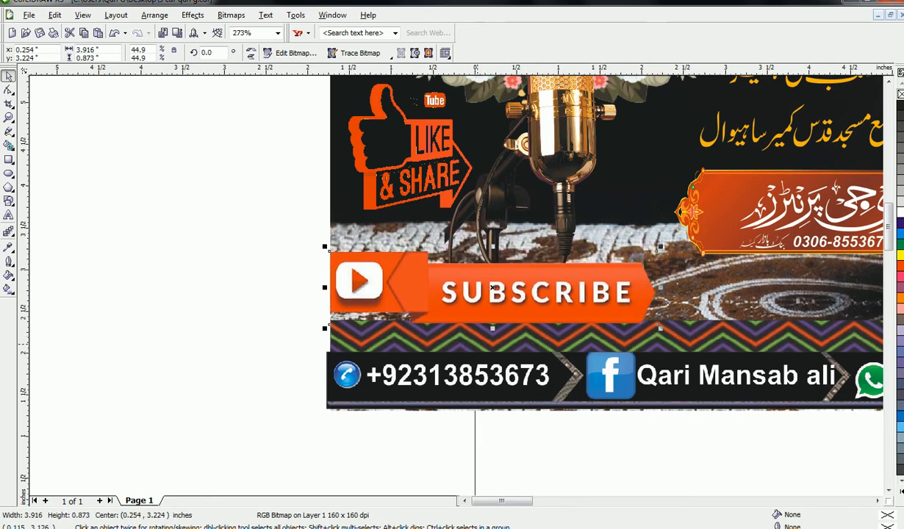
- Try shifting the black contact bar about 0.45 inches down from the patterned border, and undo the move
{"action": "left_click", "coordinate": [468, 345]}
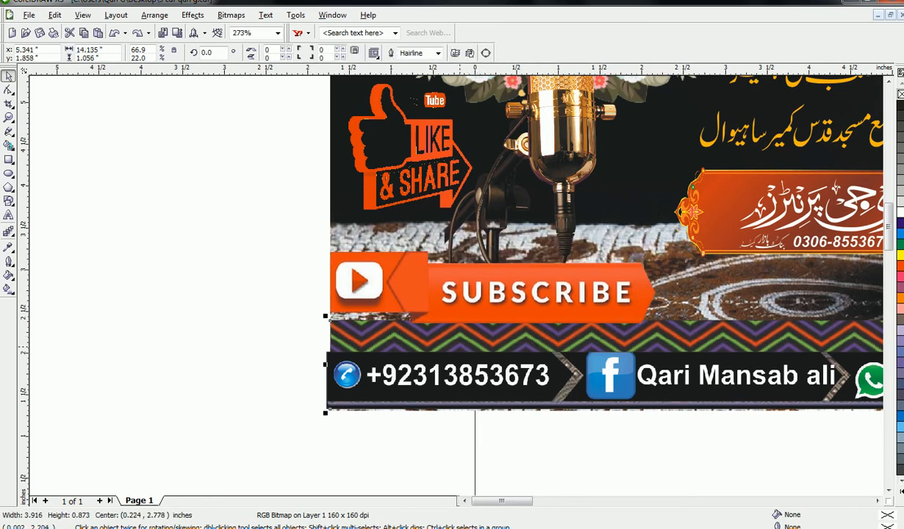
{"action": "left_click", "coordinate": [513, 420]}
{"action": "left_click_drag", "start_coordinate": [590, 383], "coordinate": [597, 420]}
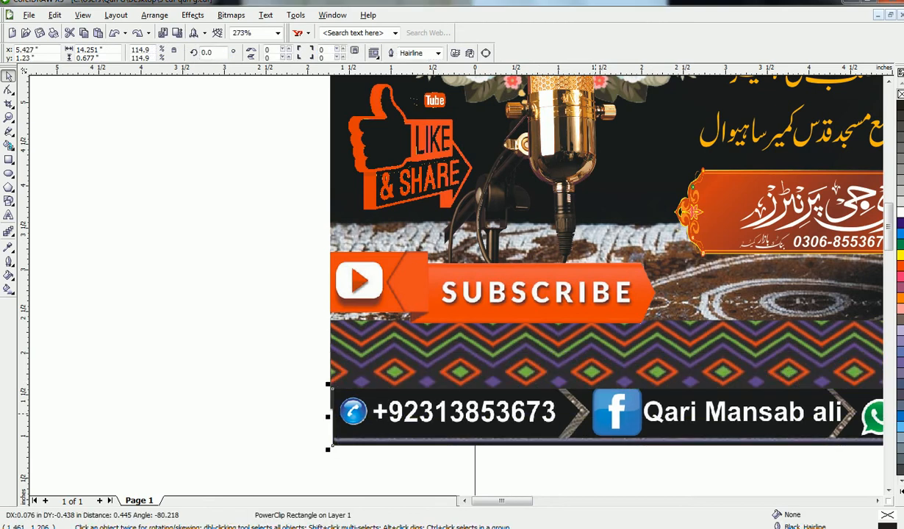
{"action": "key", "text": "ctrl+z"}
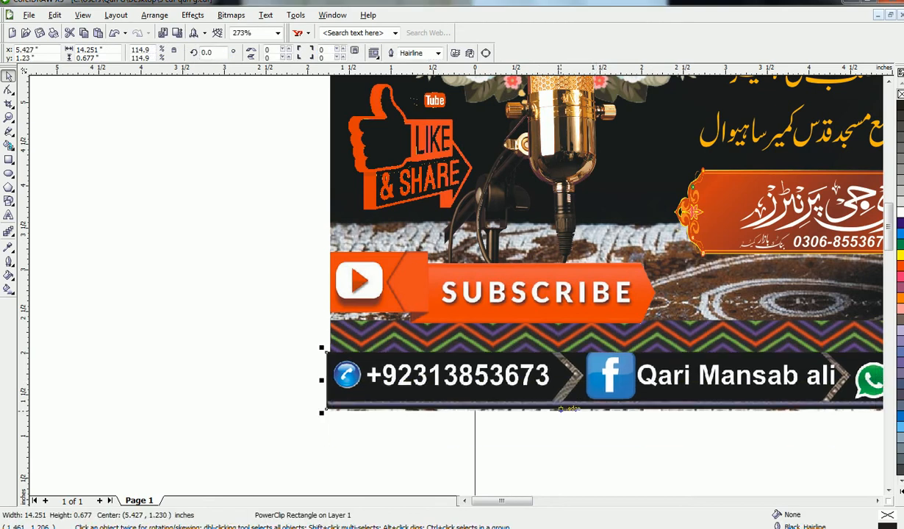
- Select all the objects of the thumbnail design that lies over the page
{"action": "scroll", "coordinate": [560, 247], "scroll_direction": "down", "scroll_amount": 2}
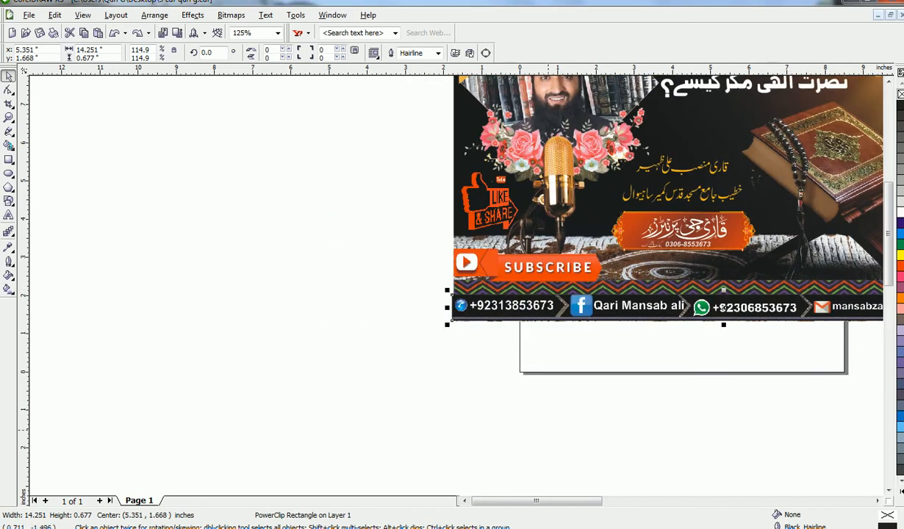
{"action": "left_click_drag", "start_coordinate": [573, 500], "coordinate": [611, 500]}
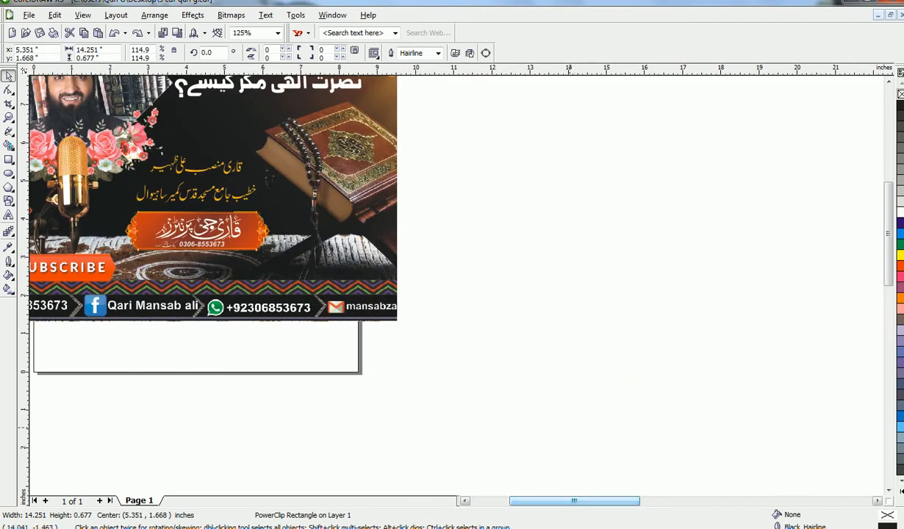
{"action": "scroll", "coordinate": [571, 428], "scroll_direction": "down", "scroll_amount": 1}
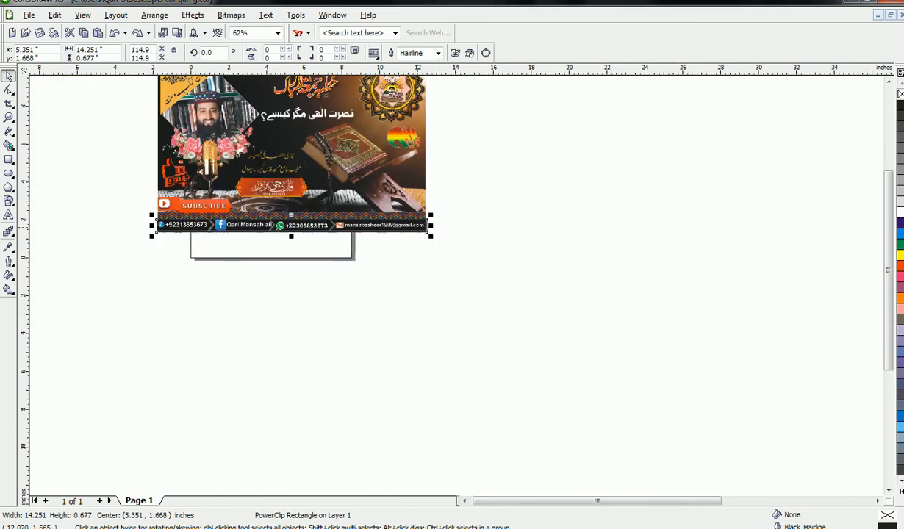
{"action": "key", "text": "F4"}
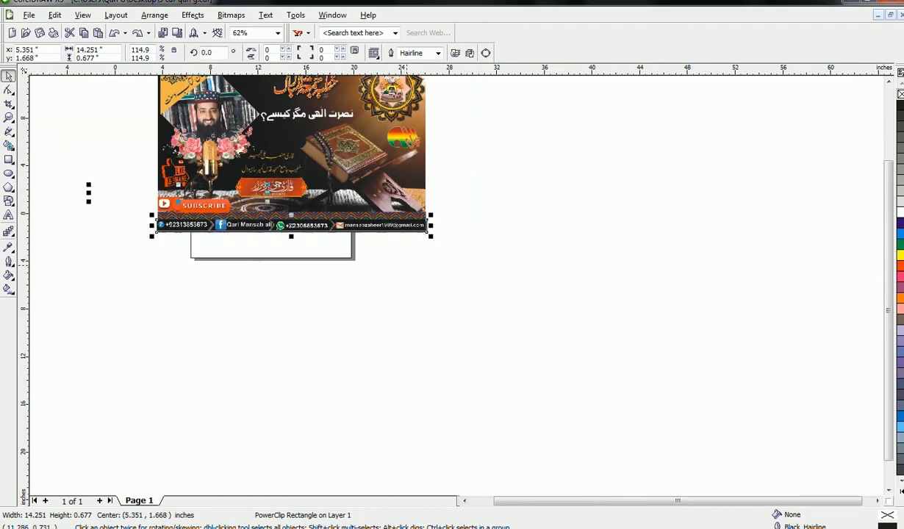
{"action": "left_click", "coordinate": [387, 135]}
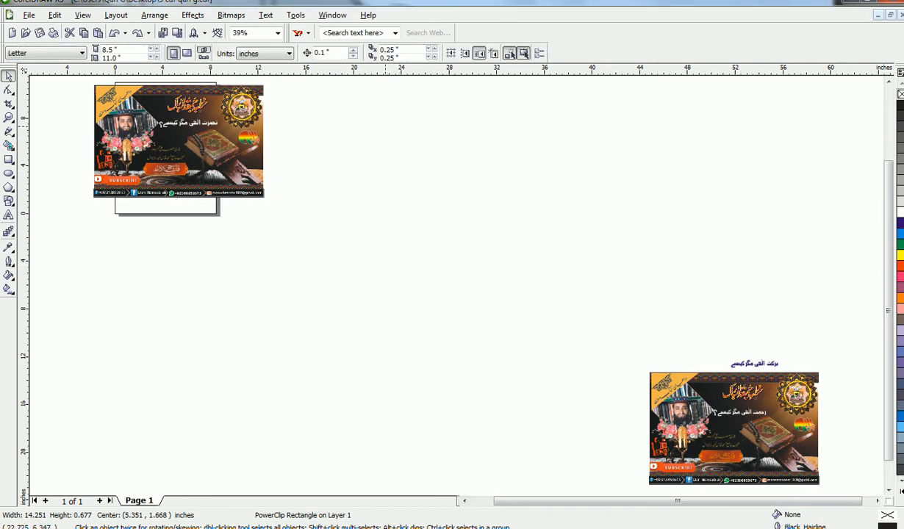
{"action": "left_click_drag", "start_coordinate": [395, 89], "coordinate": [323, 72]}
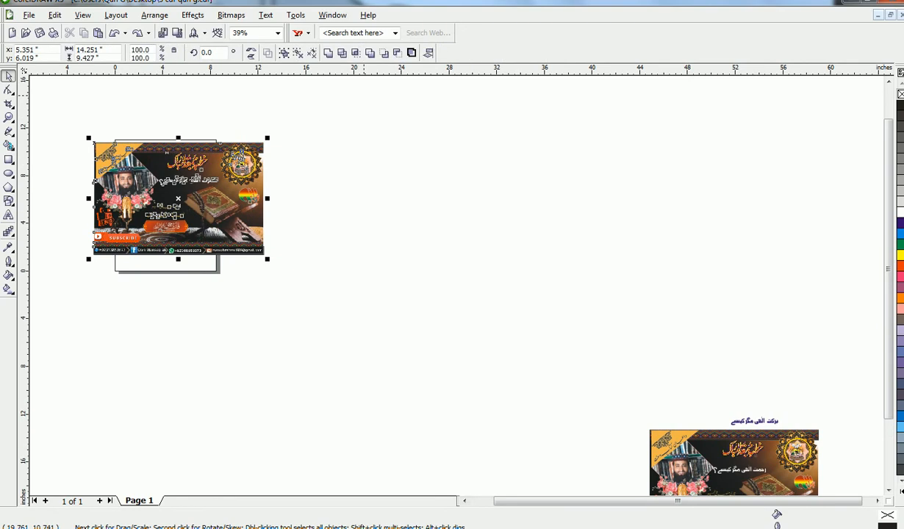
{"action": "left_click", "coordinate": [29, 15]}
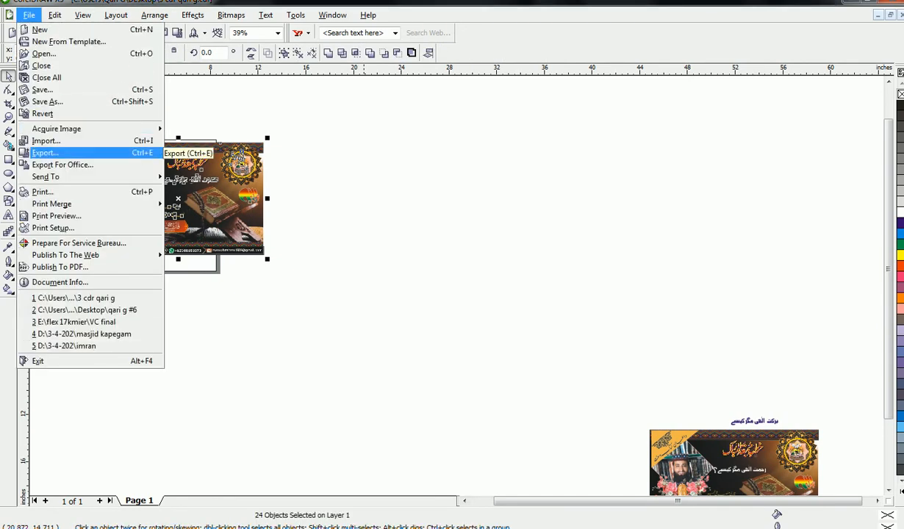
{"action": "left_click", "coordinate": [22, 151]}
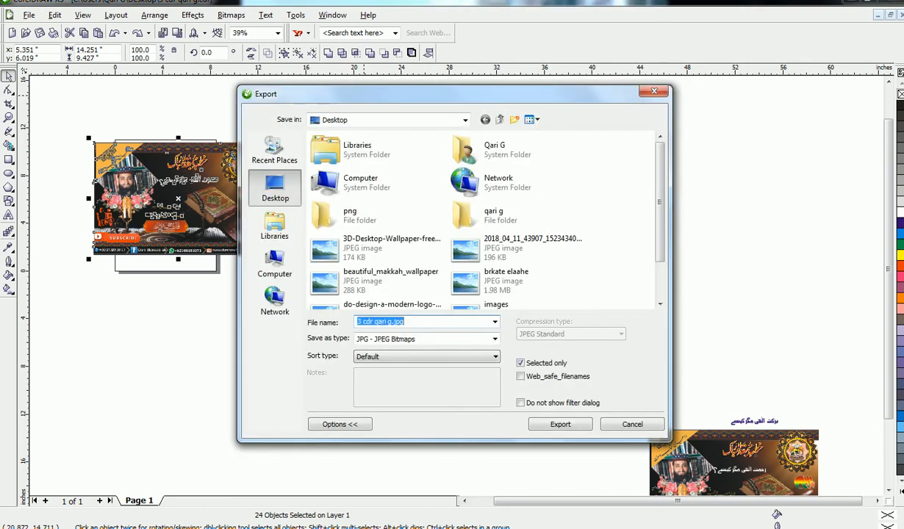
{"action": "left_click", "coordinate": [560, 424]}
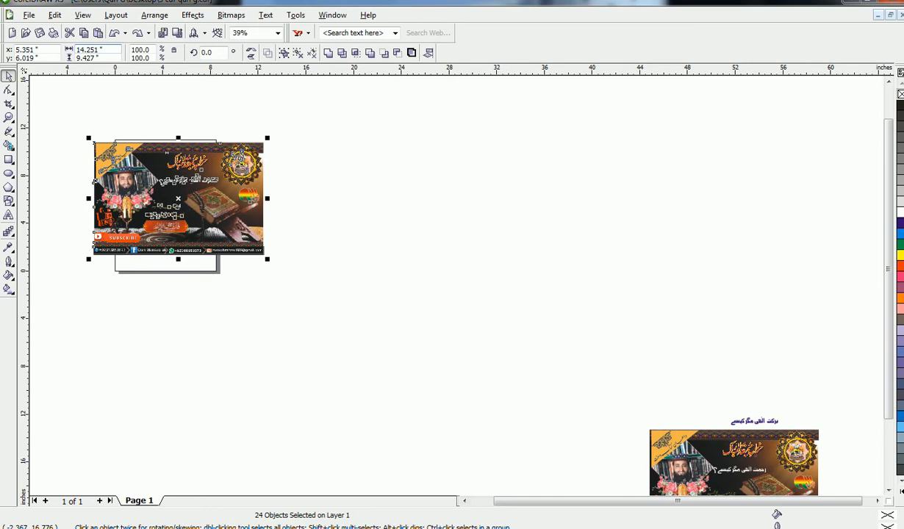
{"action": "left_click", "coordinate": [28, 15]}
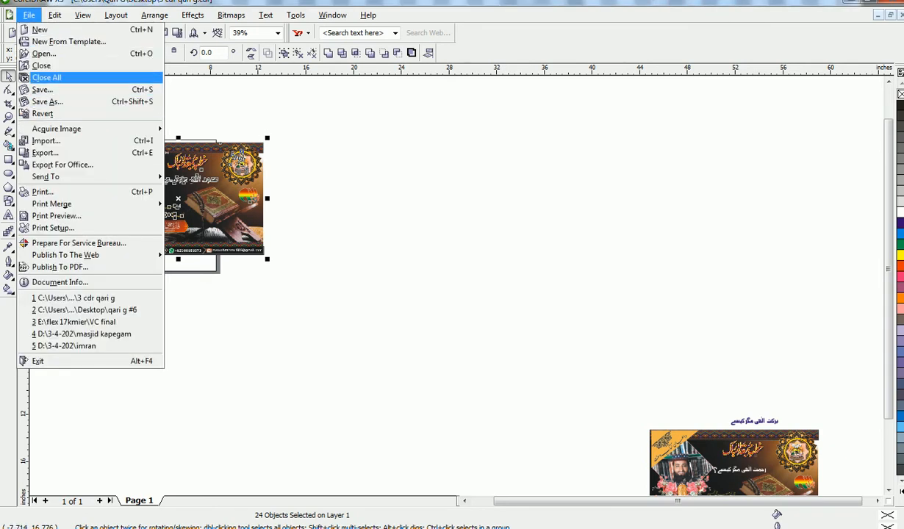
{"action": "mouse_move", "coordinate": [96, 128]}
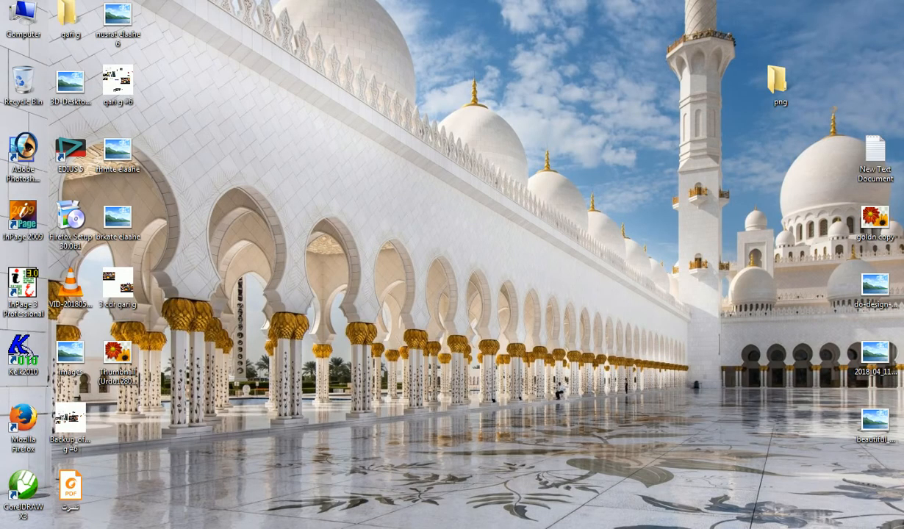
{"action": "right_click", "coordinate": [116, 16]}
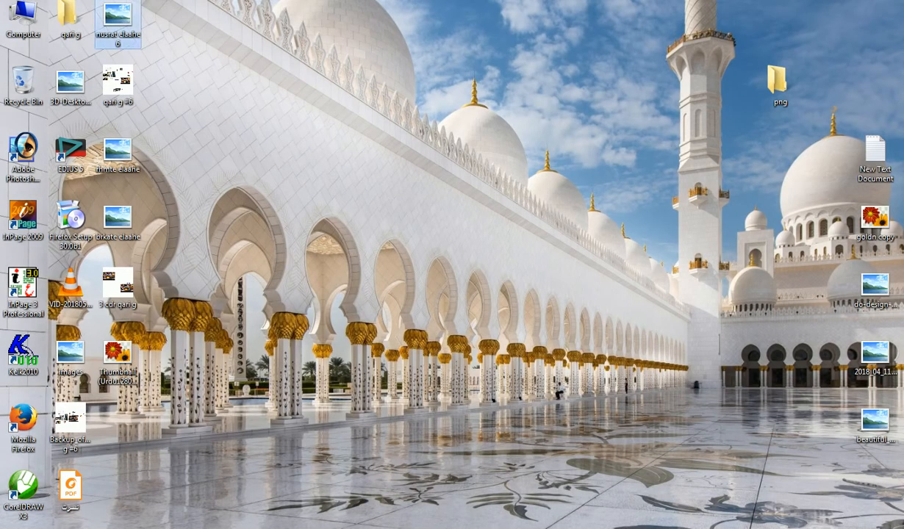
{"action": "left_click", "coordinate": [158, 29]}
{"action": "right_click", "coordinate": [114, 24]}
{"action": "left_click", "coordinate": [151, 33]}
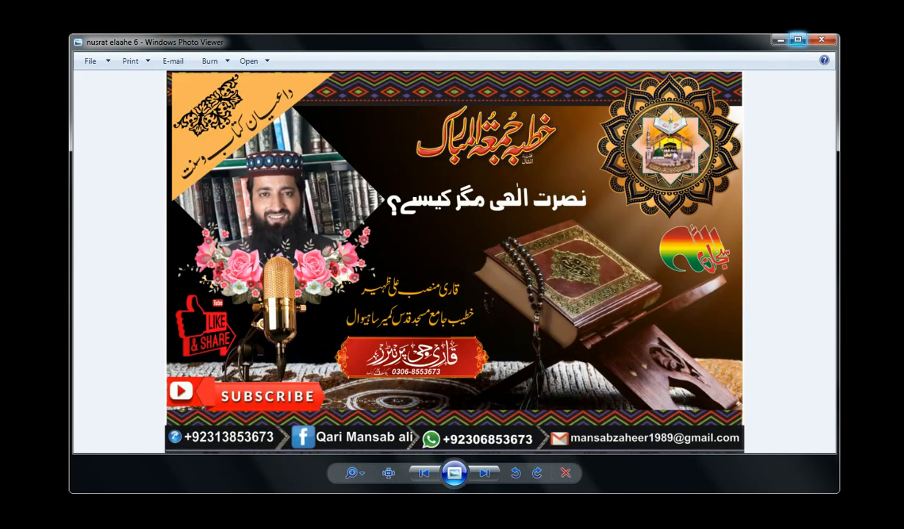
{"action": "left_click", "coordinate": [798, 38]}
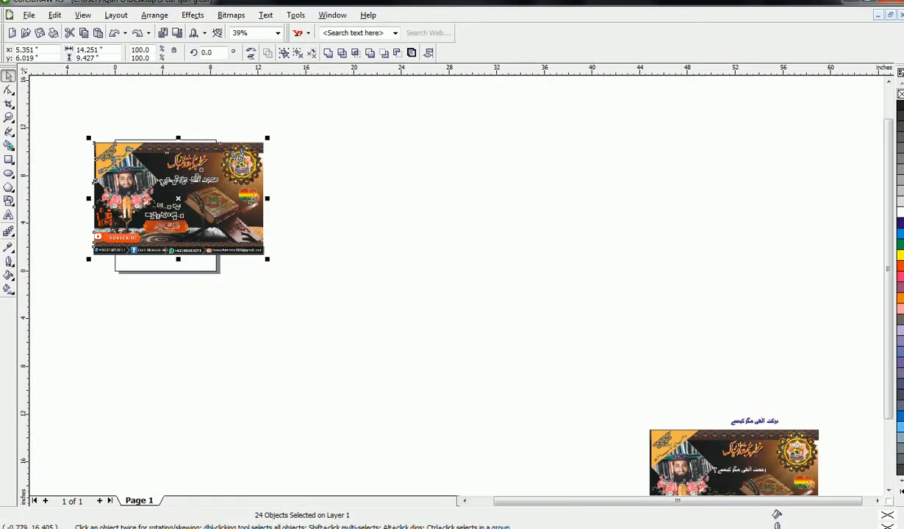
{"action": "key", "text": "alt"}
{"action": "left_click", "coordinate": [28, 14]}
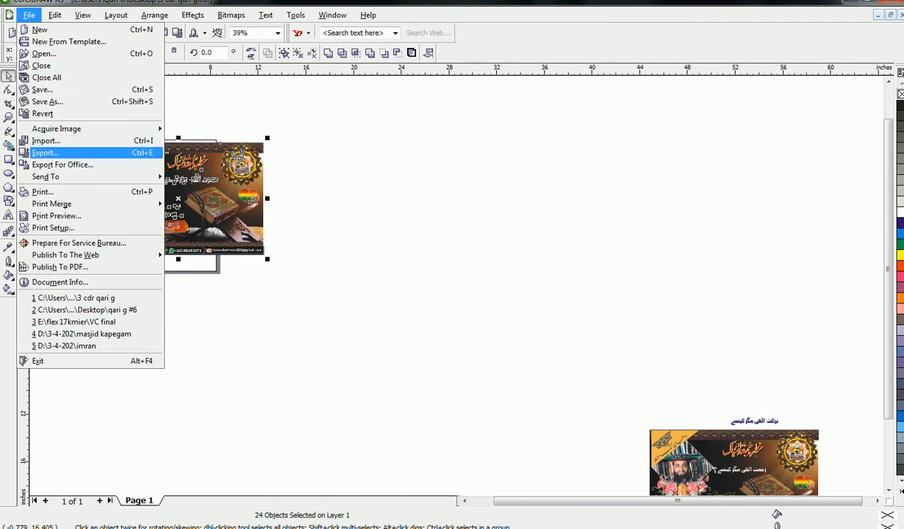
{"action": "left_click", "coordinate": [46, 152]}
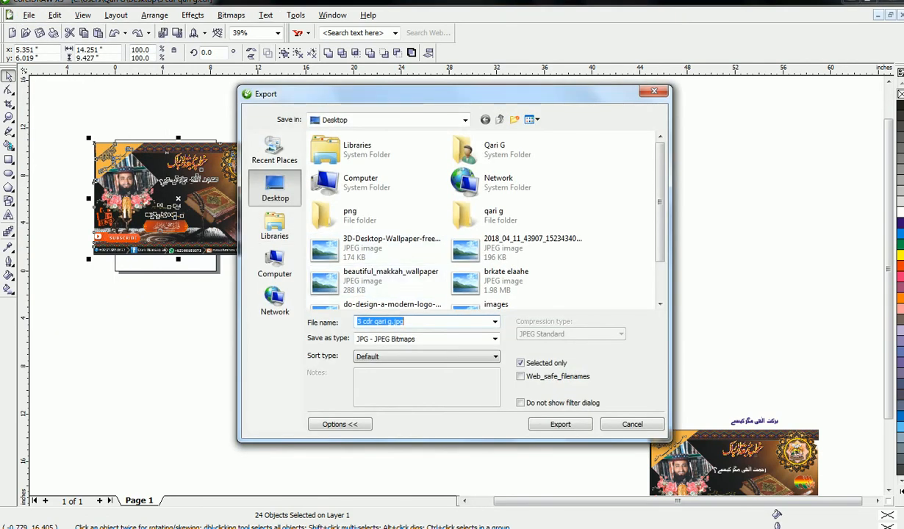
{"action": "key", "text": "BackSpace"}
{"action": "left_click", "coordinate": [768, 528]}
{"action": "left_click", "coordinate": [837, 482]}
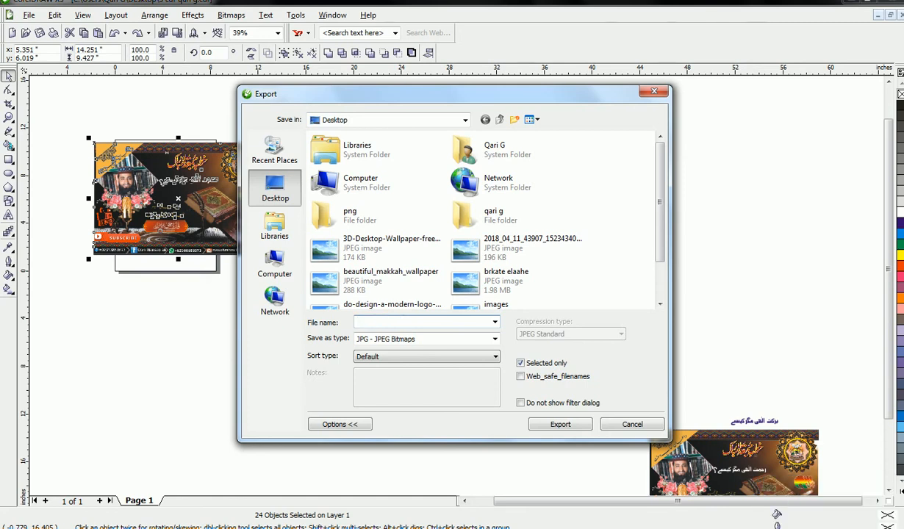
{"action": "type", "text": "نصرت"}
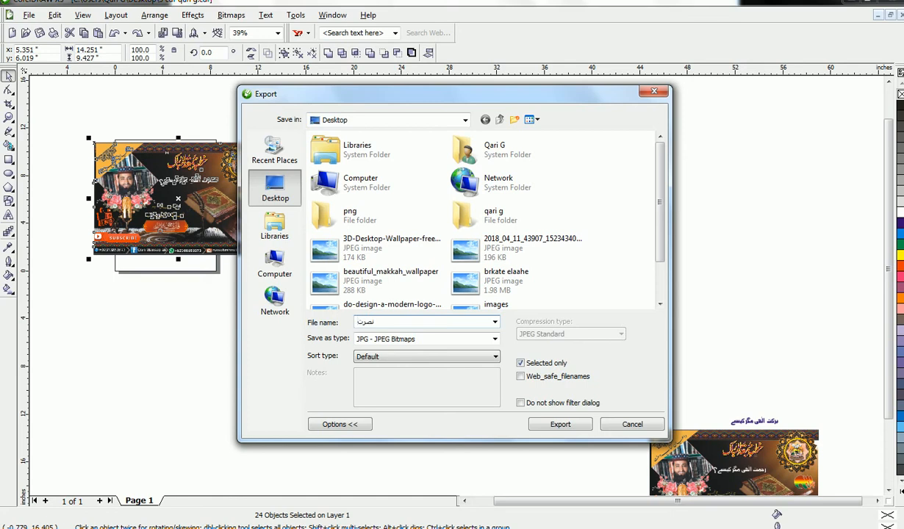
{"action": "type", "text": " الہی"}
{"action": "key", "text": "BackSpace"}
{"action": "type", "text": "ھ"}
{"action": "key", "text": "BackSpace"}
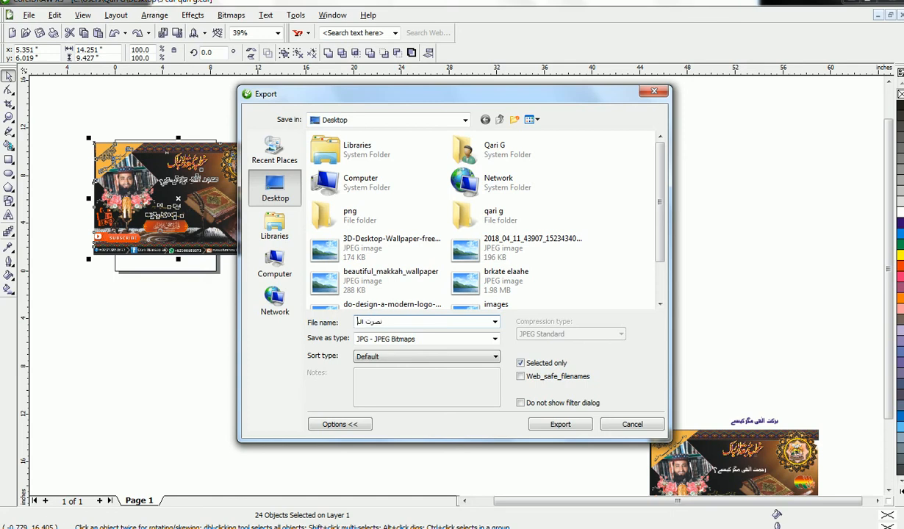
{"action": "type", "text": "ہی"}
{"action": "key", "text": "Return"}
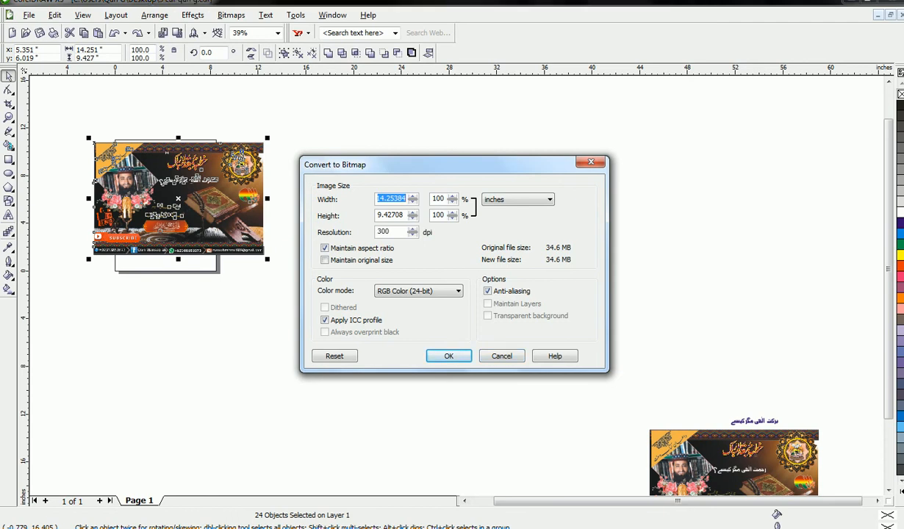
- Set the exported bitmap's resolution to 200 dpi and complete the JPEG export with the offered compression and smoothing
{"action": "double_click", "coordinate": [383, 231]}
{"action": "type", "text": "200"}
{"action": "left_click", "coordinate": [448, 356]}
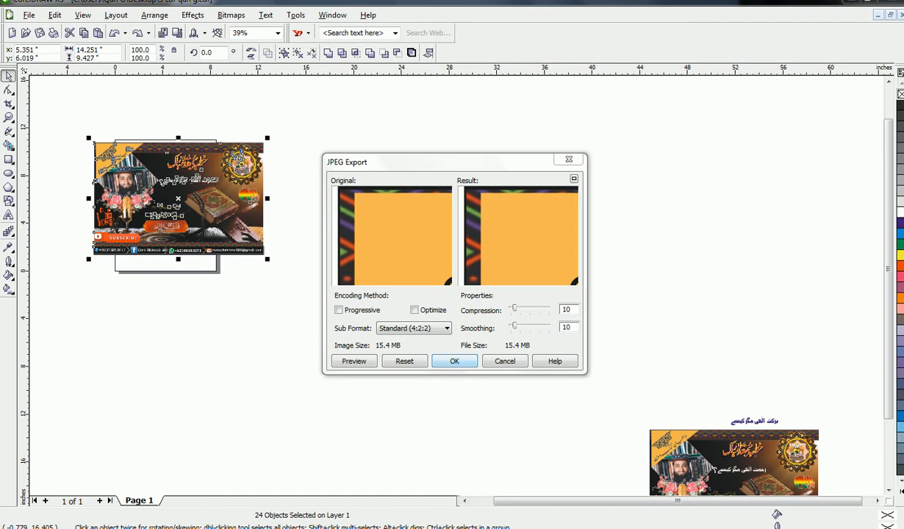
{"action": "key", "text": "Return"}
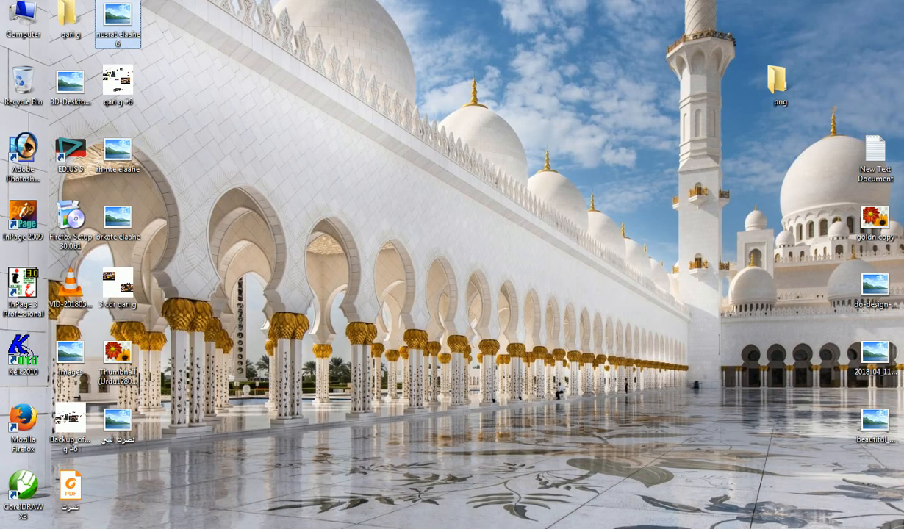
- Open the exported نصرت الہی image from the desktop in Windows Photo Viewer and examine its text and pictures up close
{"action": "left_click", "coordinate": [115, 424]}
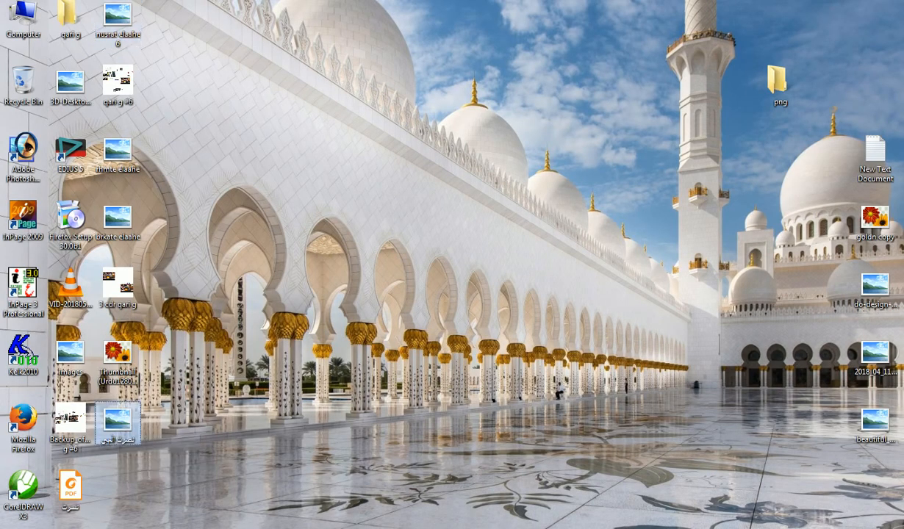
{"action": "right_click", "coordinate": [112, 425]}
{"action": "left_click", "coordinate": [154, 119]}
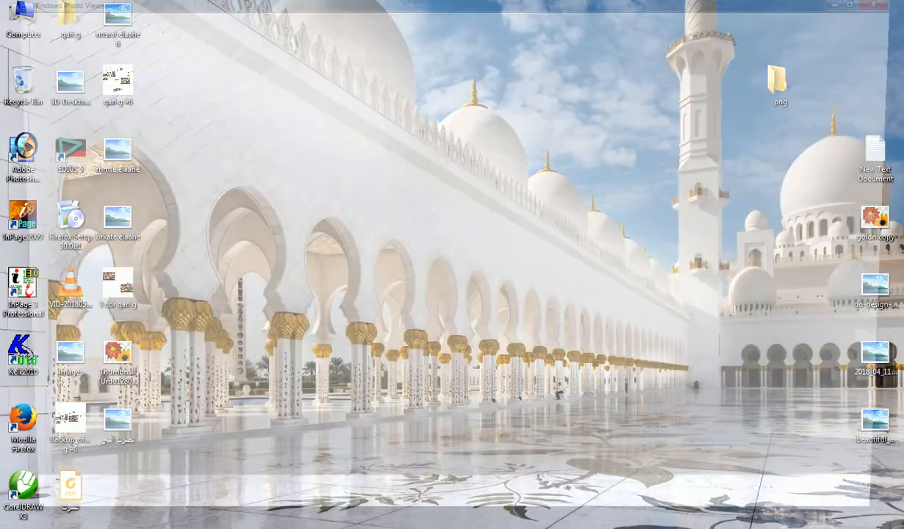
{"action": "scroll", "coordinate": [454, 465], "scroll_direction": "up", "scroll_amount": 2}
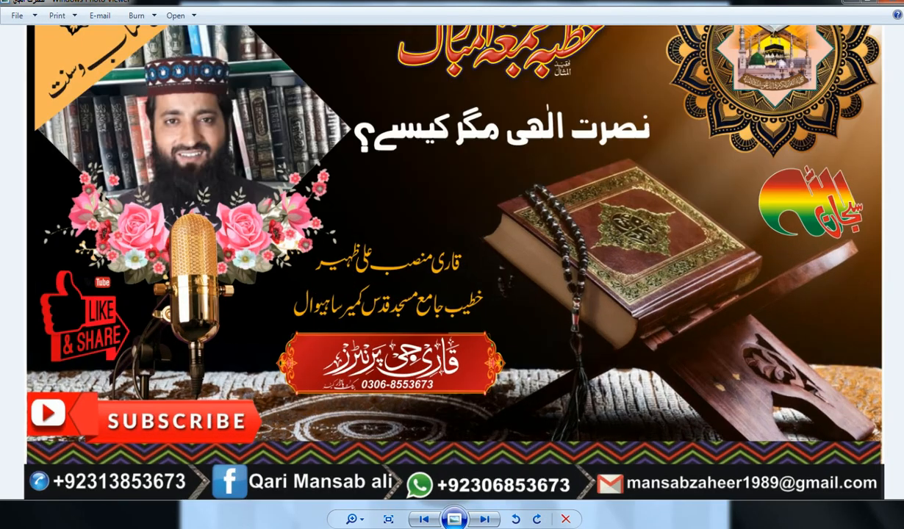
{"action": "scroll", "coordinate": [454, 519], "scroll_direction": "up", "scroll_amount": 3}
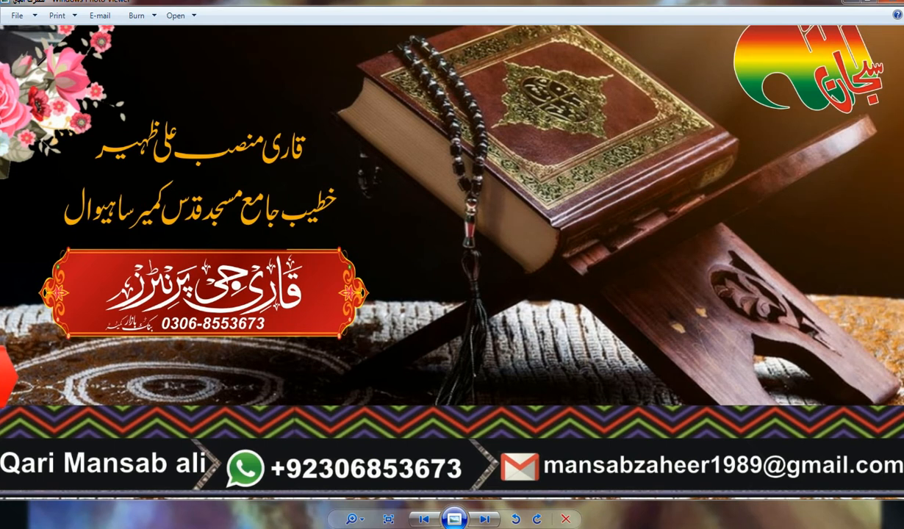
{"action": "left_click_drag", "start_coordinate": [455, 263], "coordinate": [449, 263]}
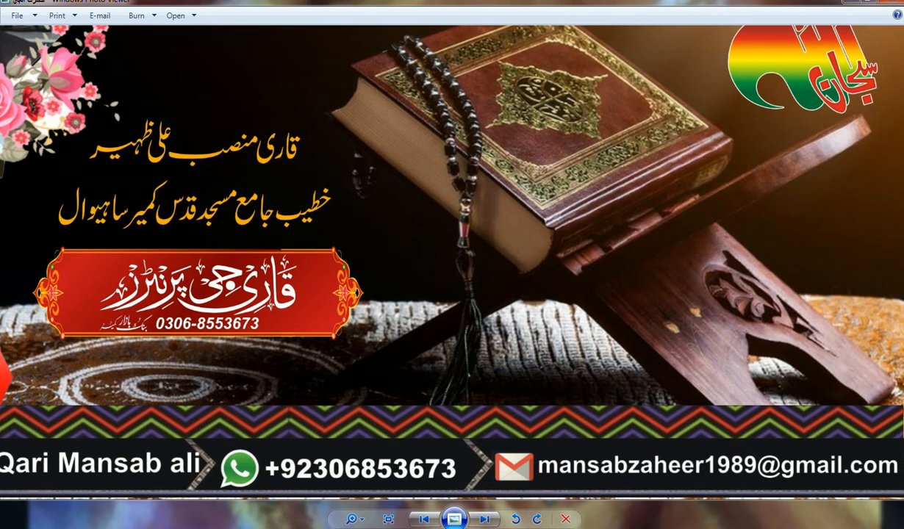
{"action": "left_click_drag", "start_coordinate": [294, 263], "coordinate": [625, 263]}
{"action": "left_click_drag", "start_coordinate": [452, 177], "coordinate": [452, 375]}
{"action": "left_click_drag", "start_coordinate": [452, 264], "coordinate": [366, 373]}
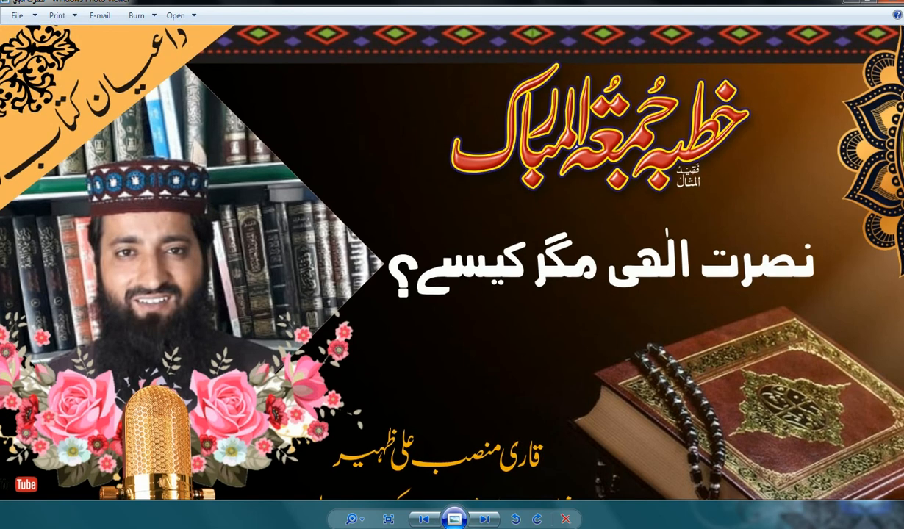
{"action": "scroll", "coordinate": [452, 262], "scroll_direction": "down", "scroll_amount": 4}
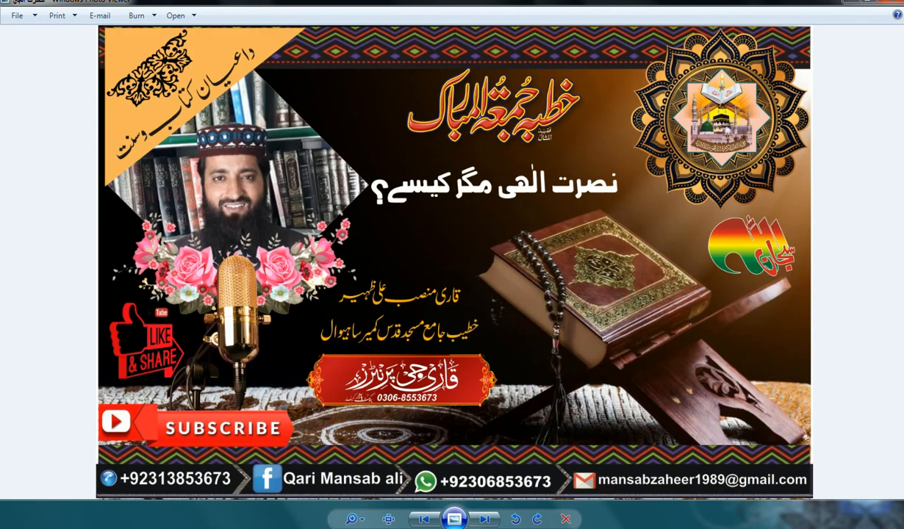